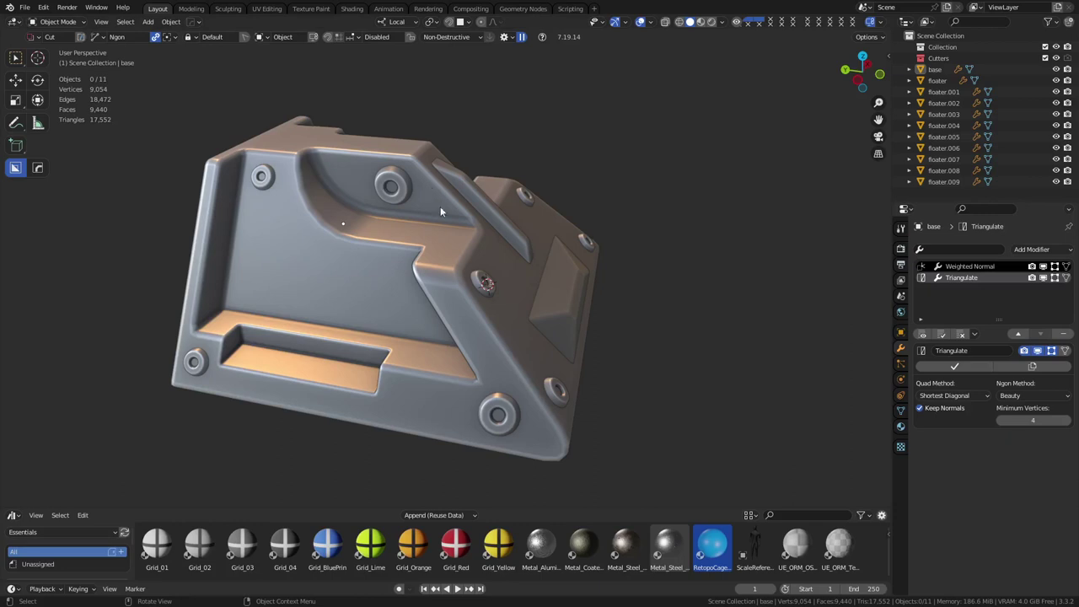
- Select only the base object and export it to the Desktop as the FBX file lp.fbx
{"action": "middle_click_drag", "start_coordinate": [456, 323], "coordinate": [477, 298]}
{"action": "left_click", "coordinate": [441, 300]}
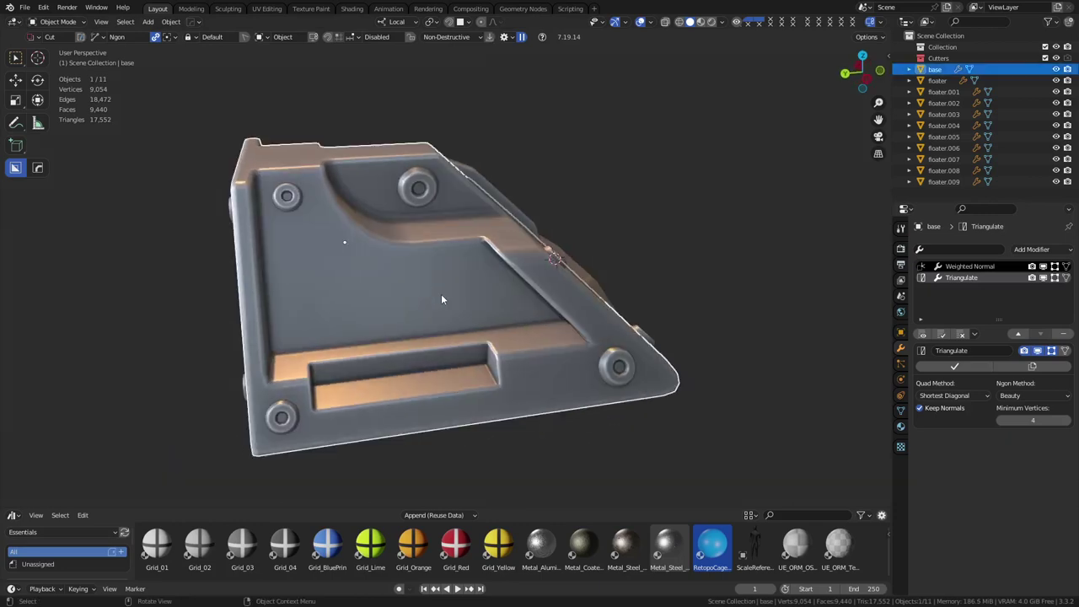
{"action": "key", "text": "g"}
{"action": "right_click", "coordinate": [463, 322]}
{"action": "key", "text": "ctrl+s"}
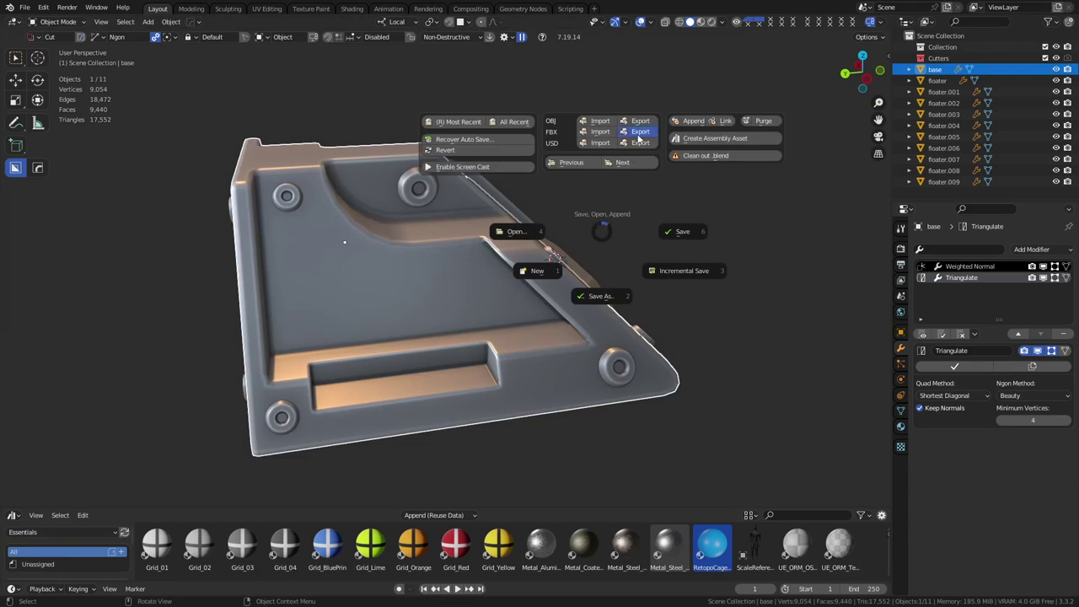
{"action": "left_click", "coordinate": [641, 133]}
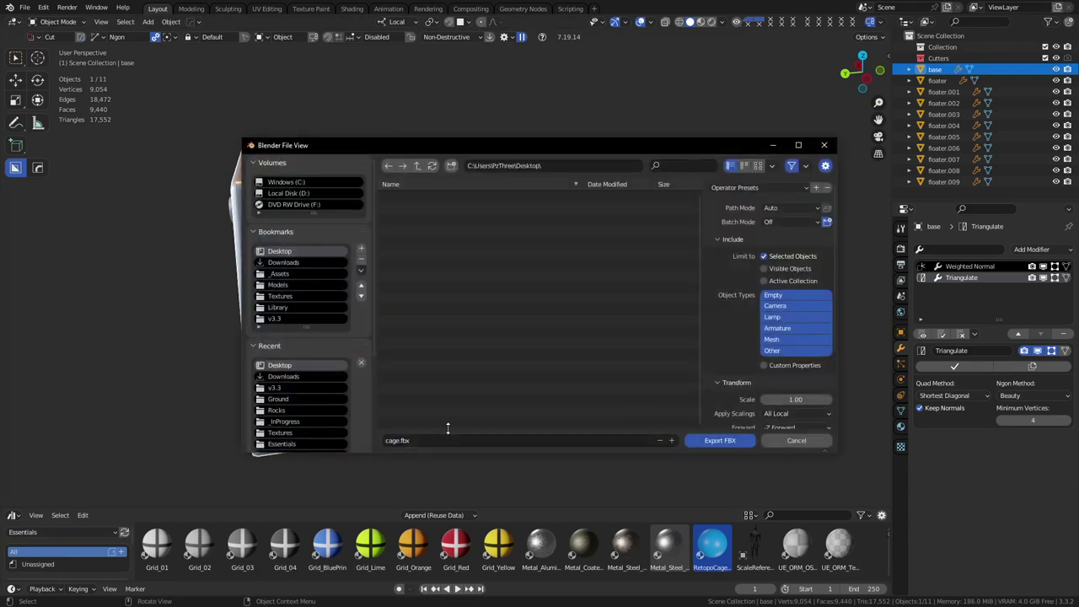
{"action": "type", "text": "hp"}
{"action": "left_click", "coordinate": [718, 440]}
- Select the base together with all floater objects and export them to the Desktop as hp.fbx
{"action": "middle_click_drag", "start_coordinate": [716, 442], "coordinate": [391, 200]}
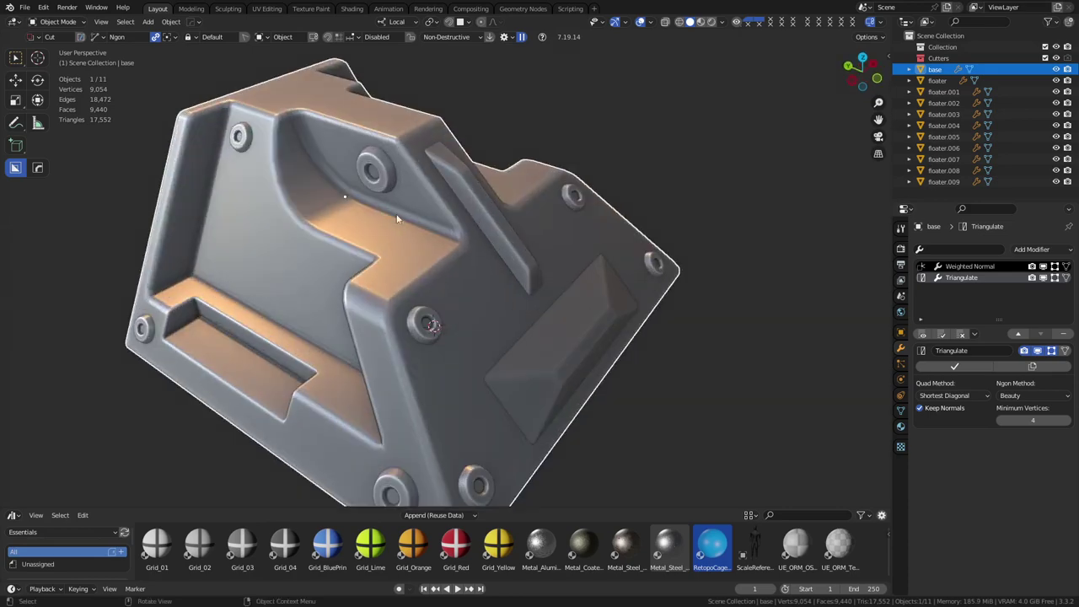
{"action": "left_click", "coordinate": [393, 186]}
{"action": "left_click", "coordinate": [486, 211]}
{"action": "left_click", "coordinate": [573, 371]}
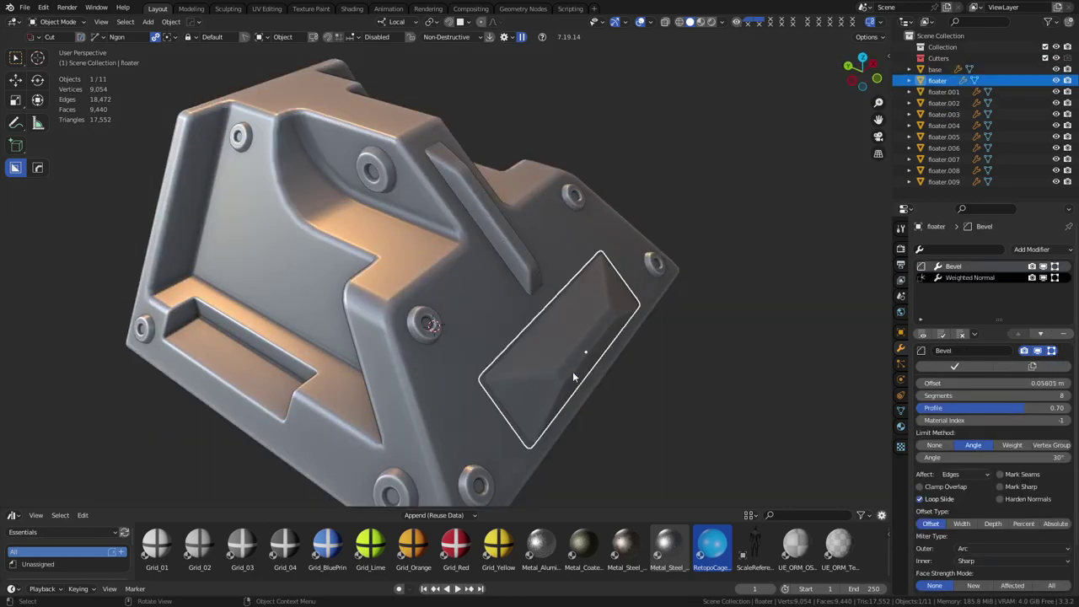
{"action": "left_click", "coordinate": [430, 323]}
{"action": "middle_click_drag", "start_coordinate": [448, 364], "coordinate": [515, 357]}
{"action": "key", "text": "a"}
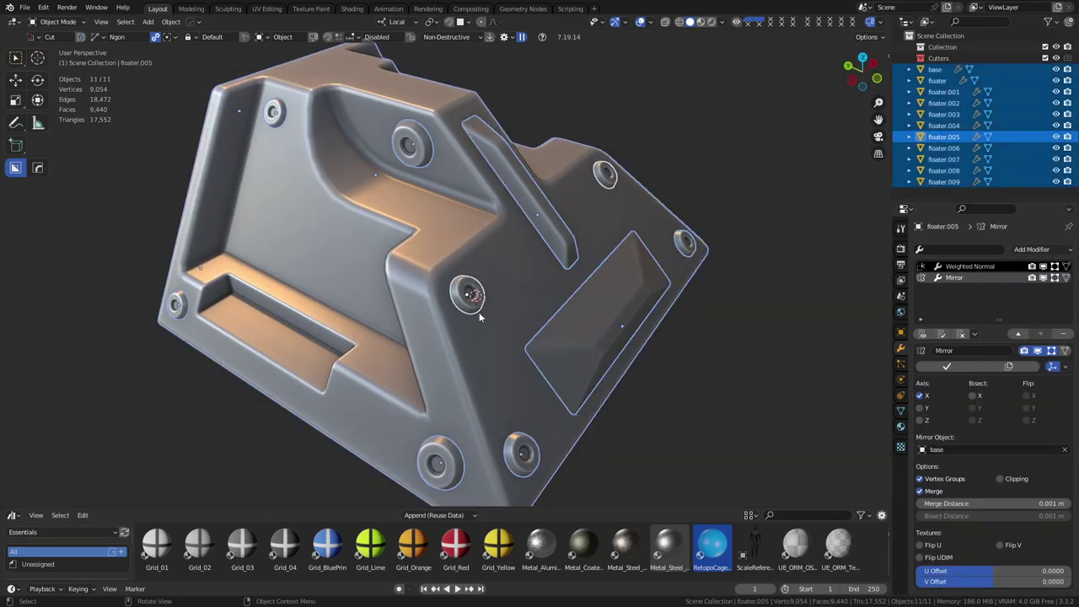
{"action": "key", "text": "ctrl+s"}
{"action": "left_click", "coordinate": [559, 185]}
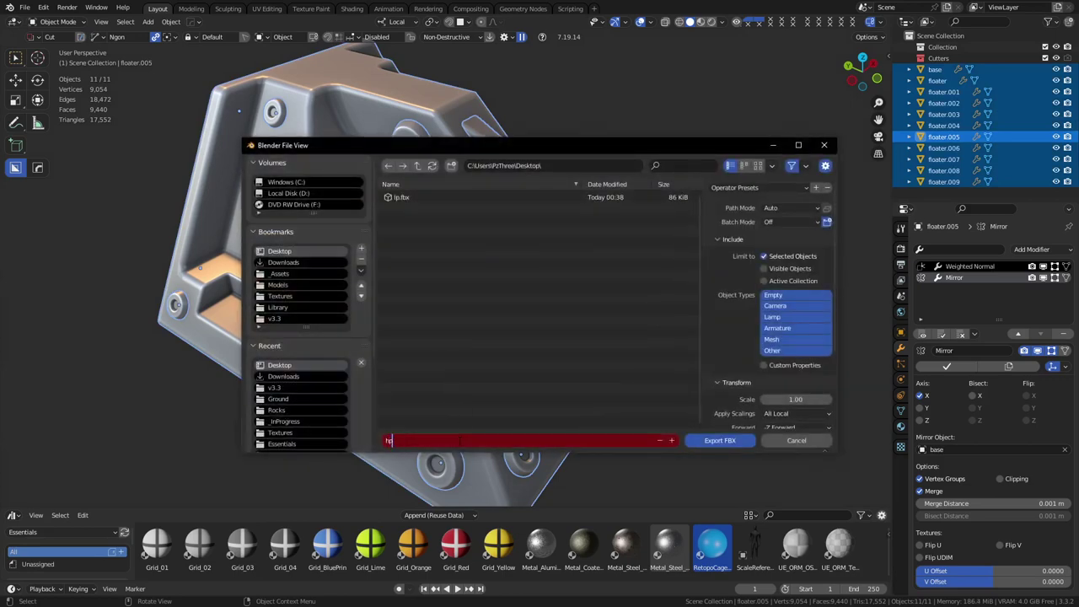
{"action": "key", "text": "Return"}
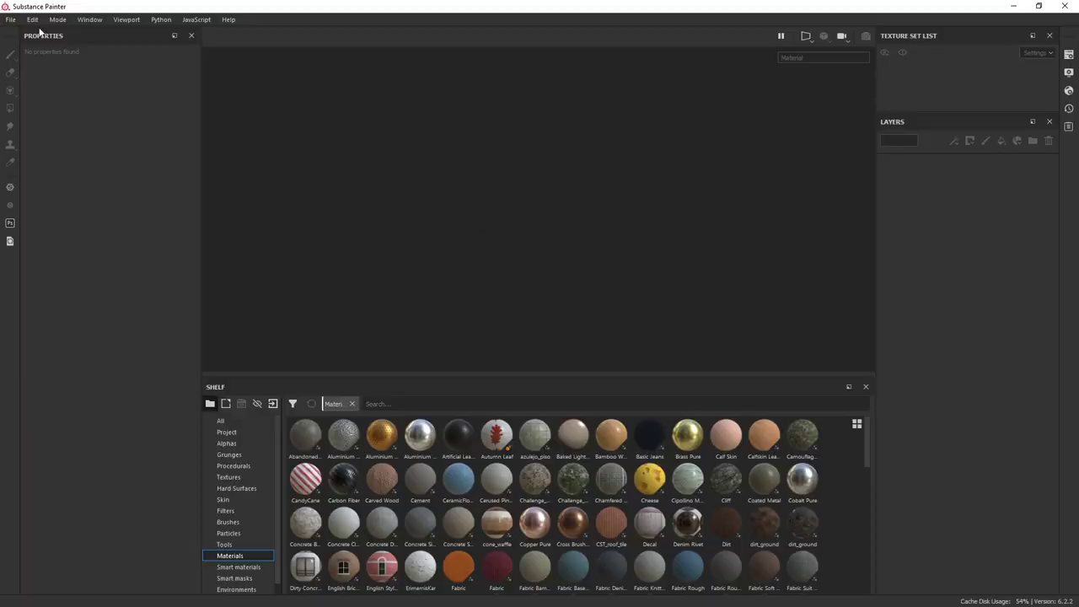
- In Substance Painter, create a new project from lp.fbx using the Unreal Engine 4 template, 2048 resolution and DirectX normal format
{"action": "left_click", "coordinate": [10, 19]}
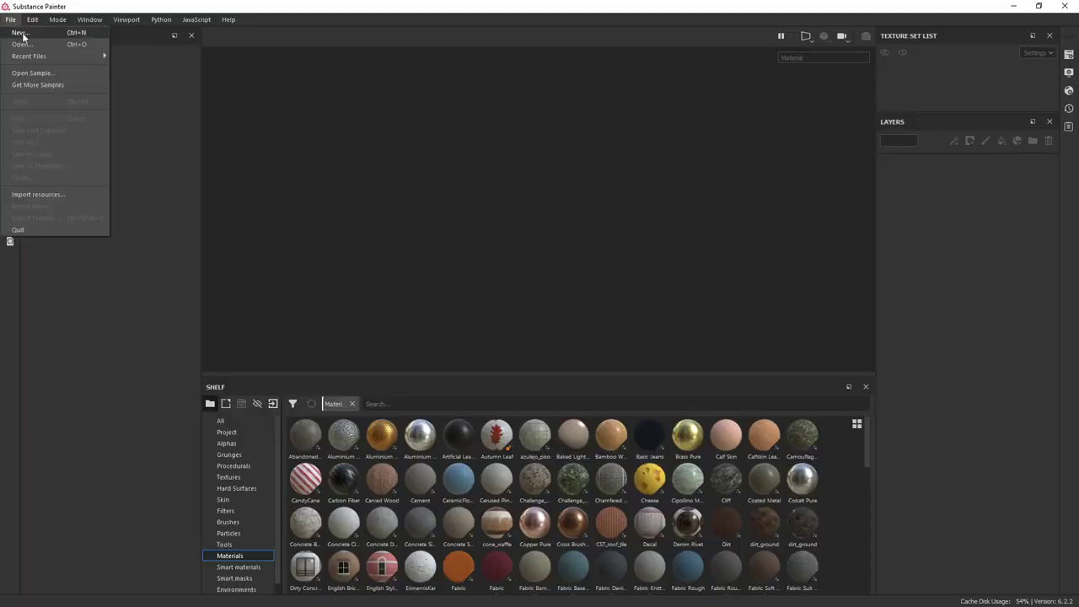
{"action": "left_click", "coordinate": [22, 33]}
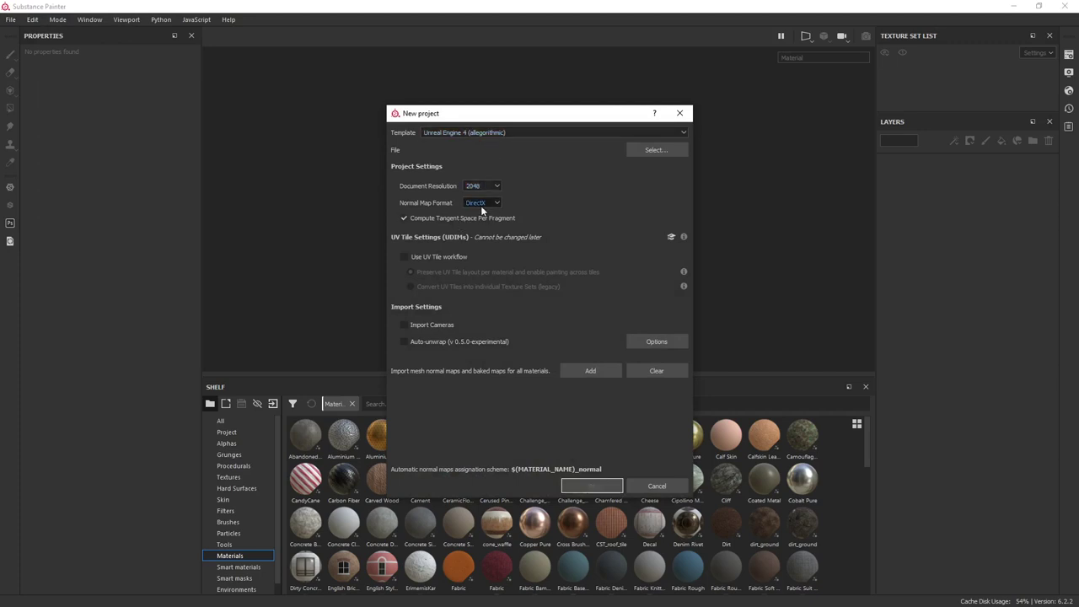
{"action": "left_click", "coordinate": [656, 149]}
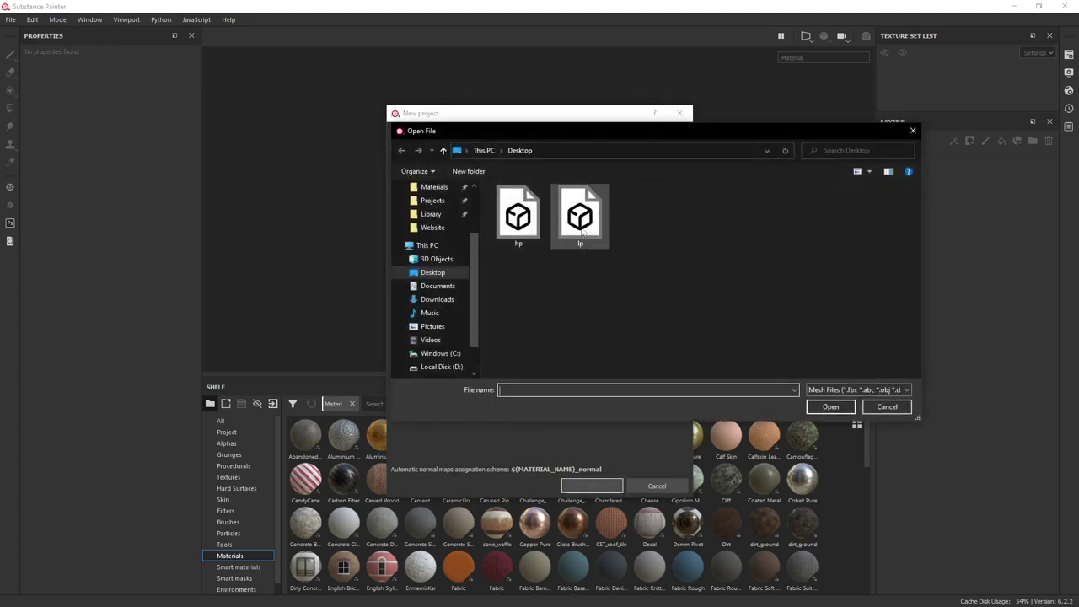
{"action": "left_click", "coordinate": [580, 217]}
{"action": "double_click", "coordinate": [580, 217]}
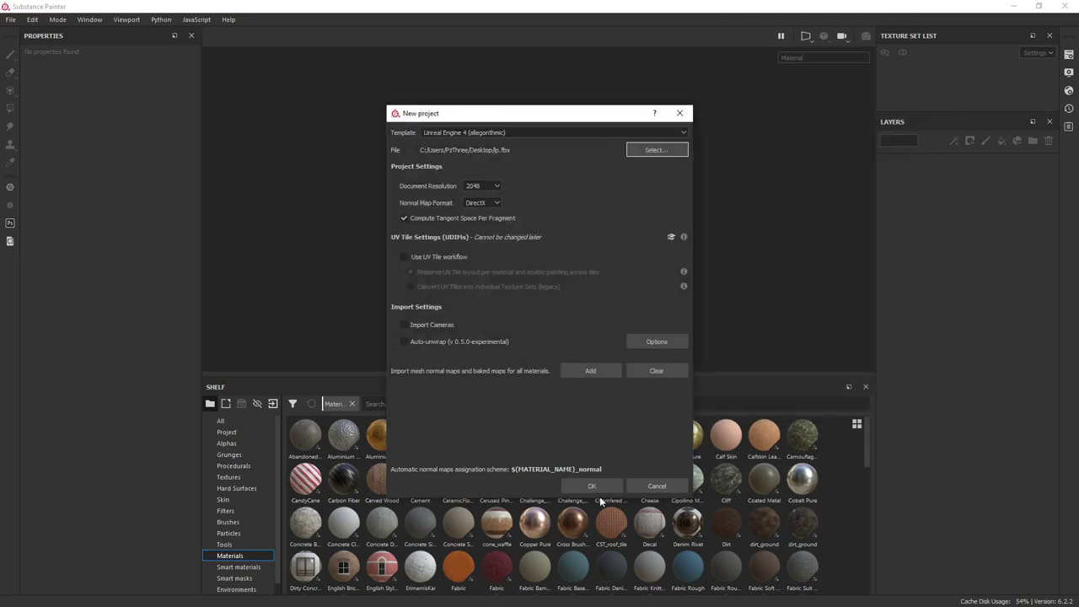
{"action": "left_click", "coordinate": [592, 487]}
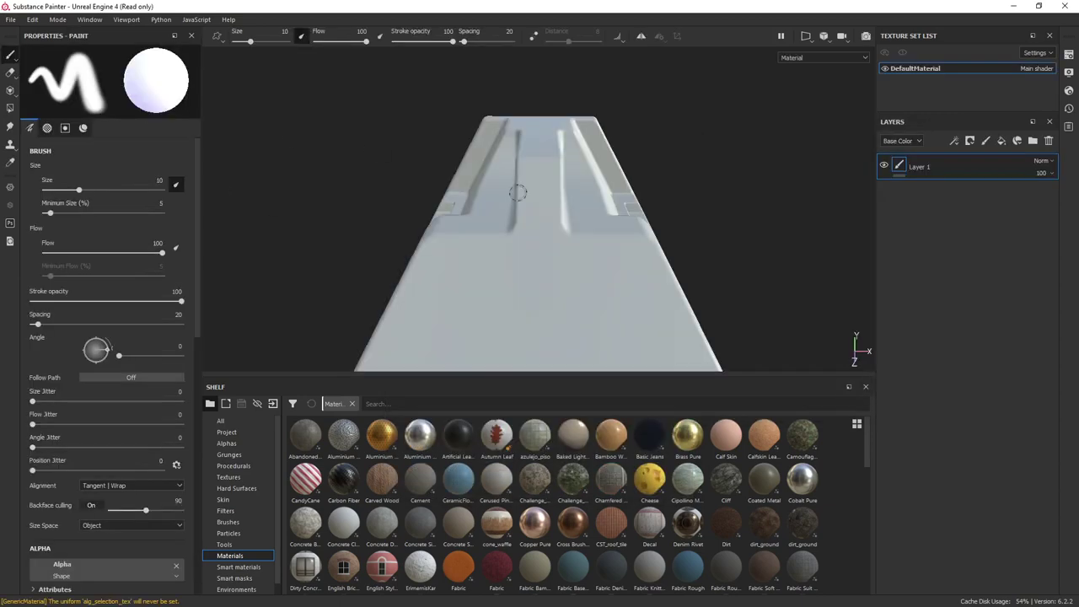
- Open the mesh map baking settings and load hp.fbx as the high definition mesh
{"action": "left_click_drag", "start_coordinate": [685, 283], "coordinate": [466, 251], "text": "alt"}
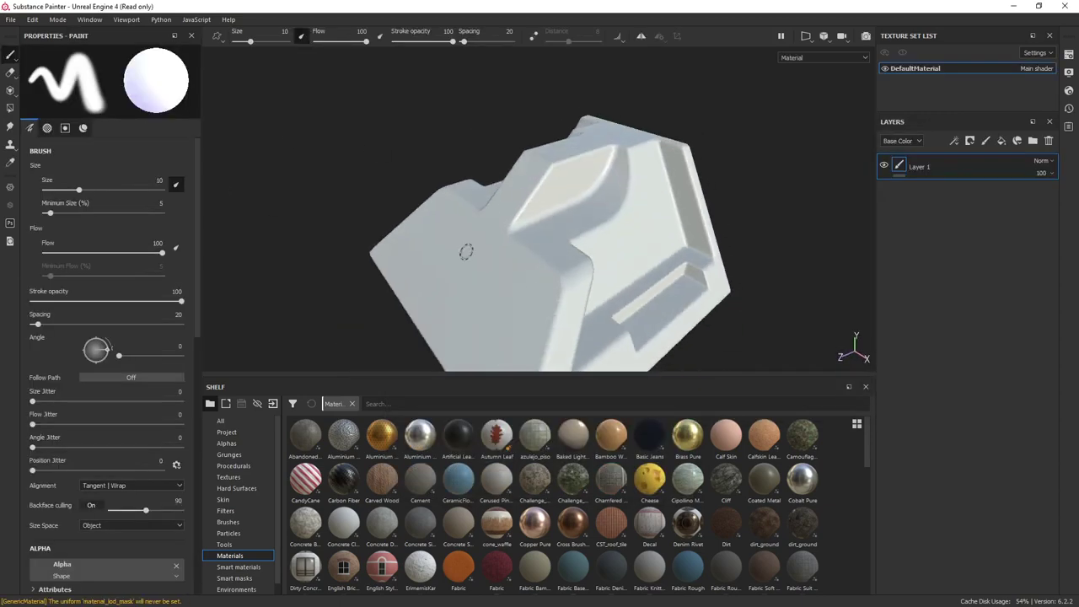
{"action": "left_click", "coordinate": [32, 19]}
{"action": "left_click", "coordinate": [78, 70]}
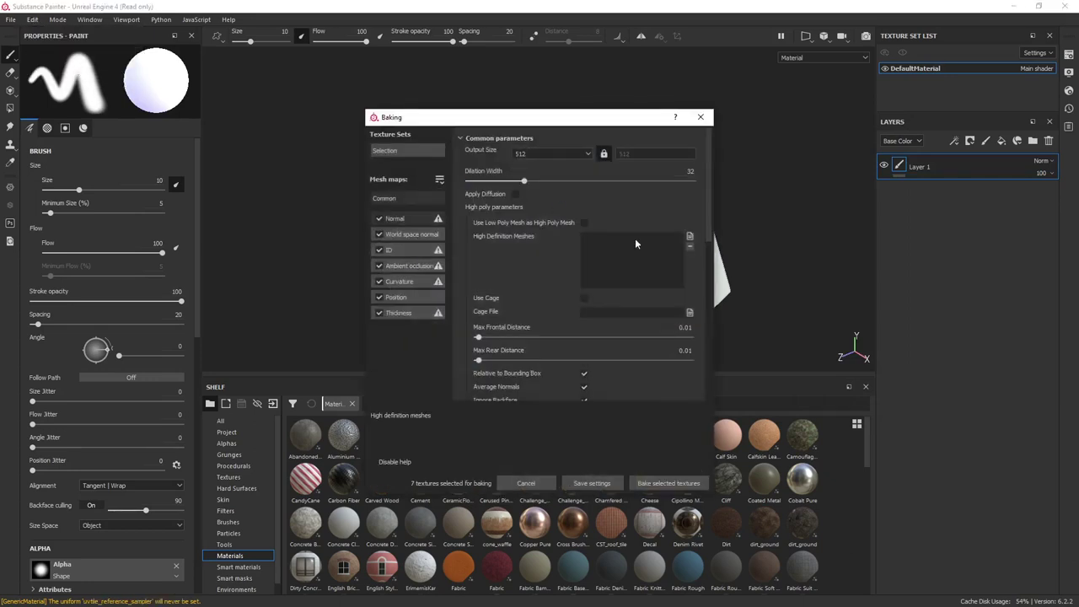
{"action": "left_click", "coordinate": [690, 237]}
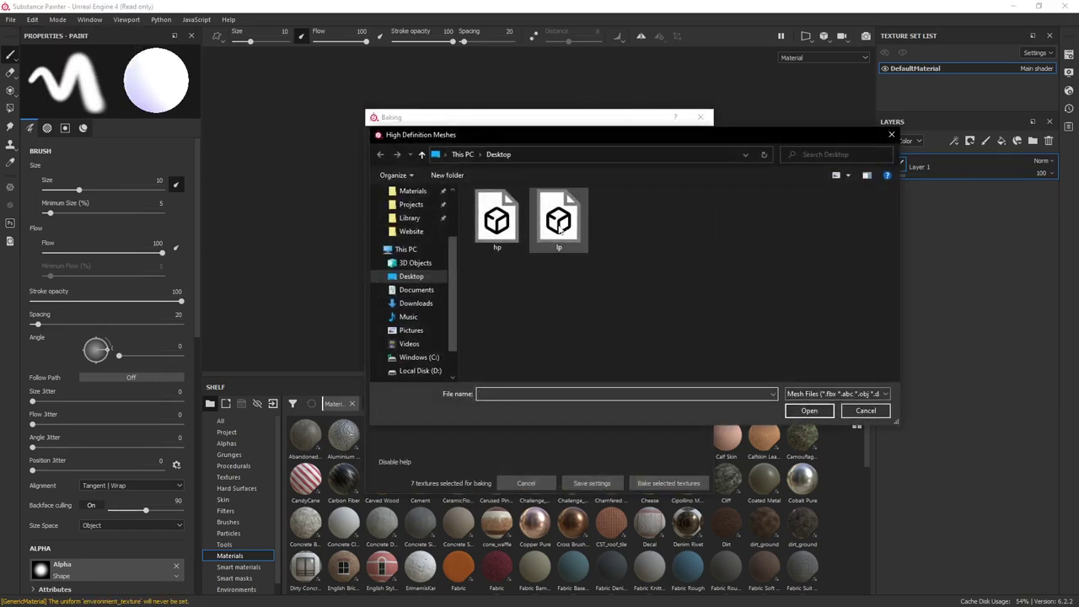
{"action": "left_click", "coordinate": [498, 221]}
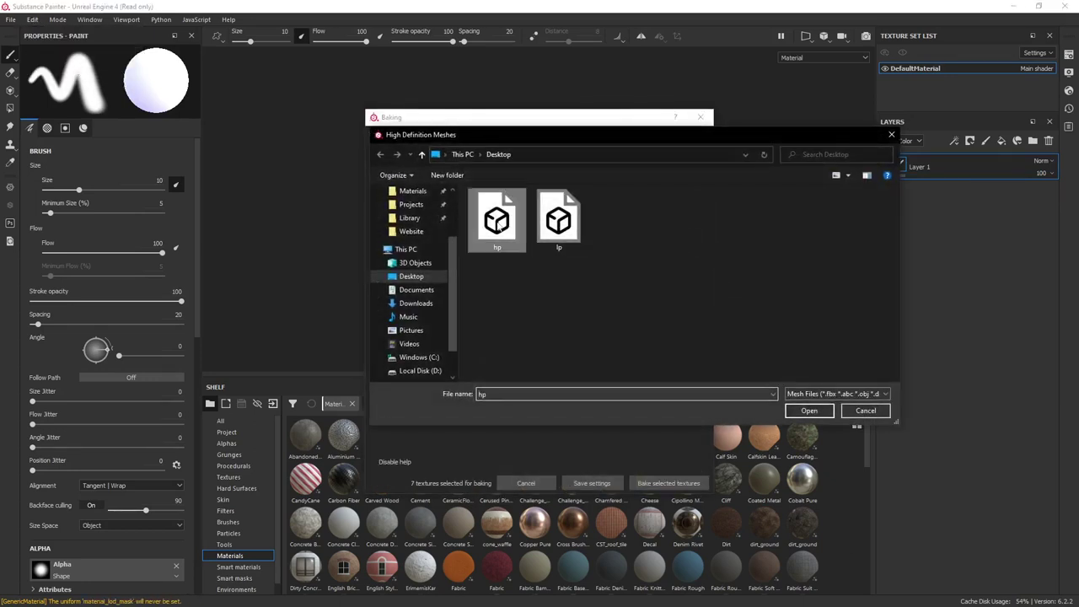
{"action": "left_click", "coordinate": [808, 411]}
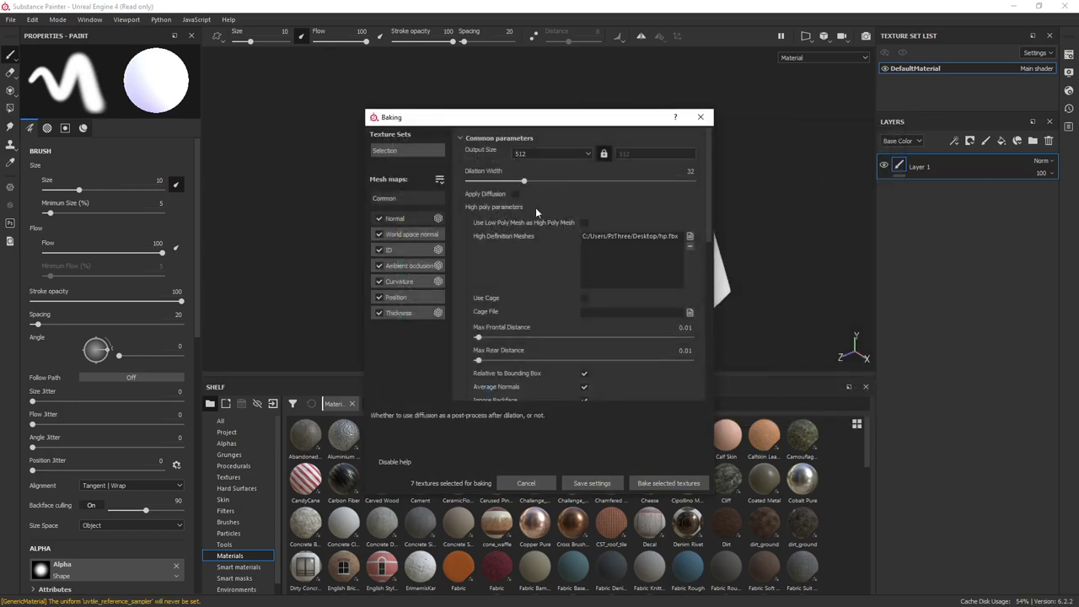
- Keep the output size at 512 and bake all the selected mesh maps with the default ray distances
{"action": "left_click", "coordinate": [535, 152]}
{"action": "left_click", "coordinate": [534, 152]}
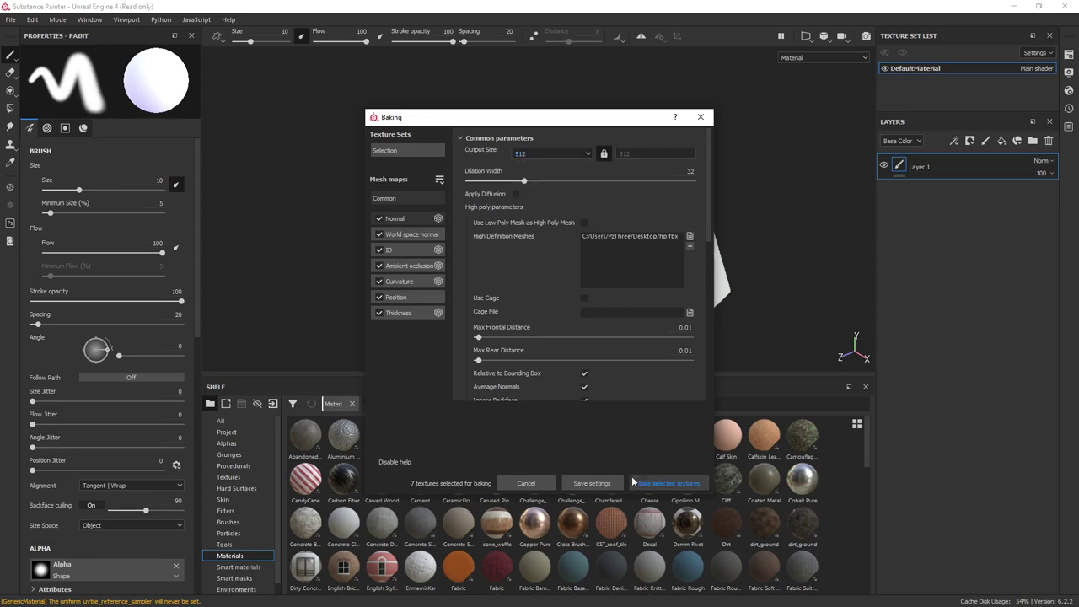
{"action": "left_click", "coordinate": [638, 483]}
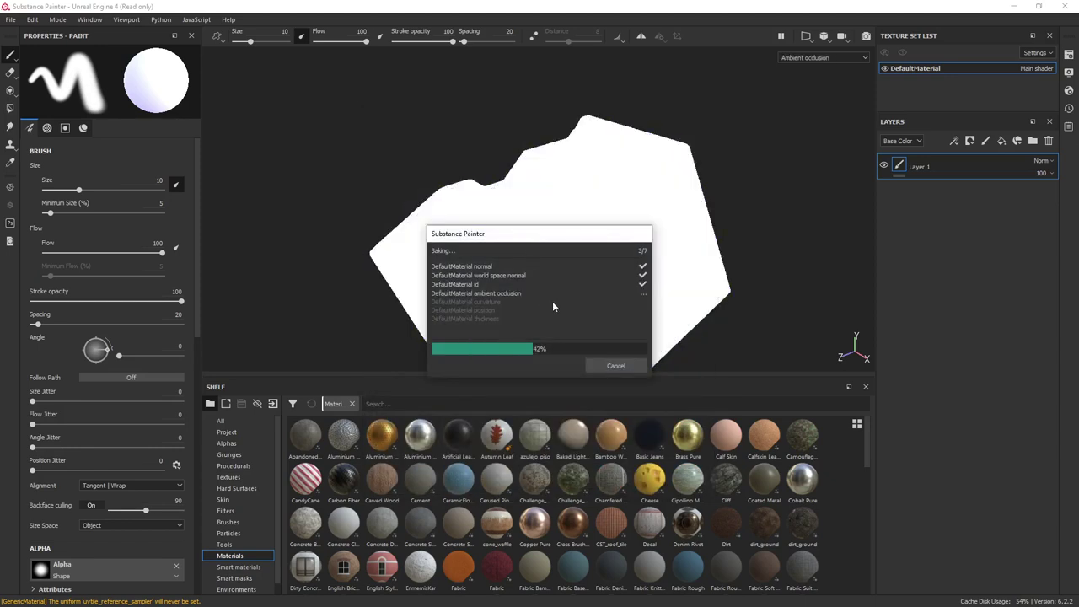
{"action": "left_click", "coordinate": [612, 372]}
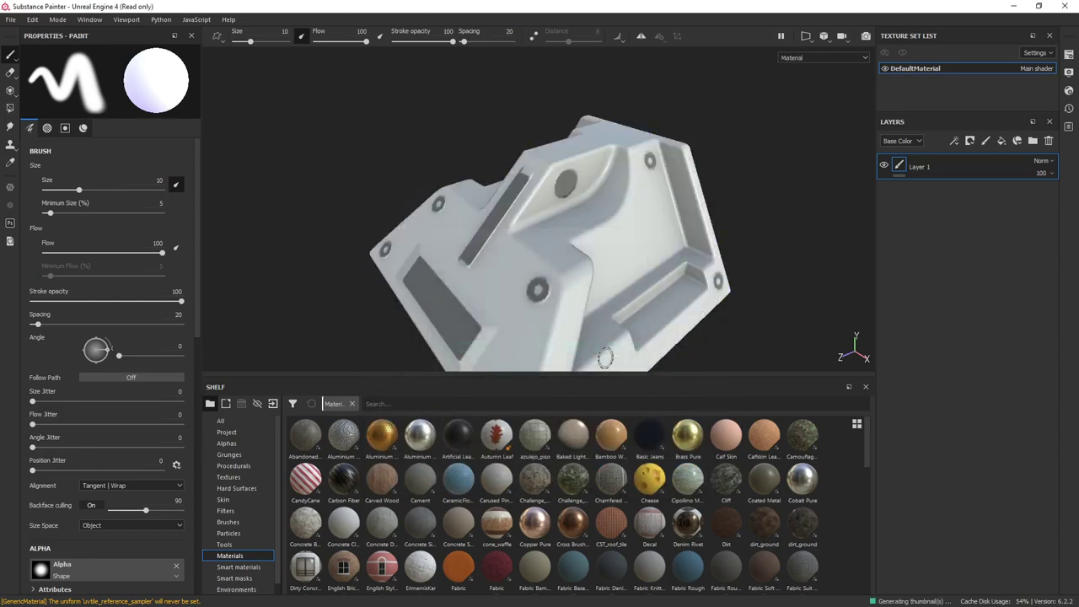
- Inspect the baked floater details, raise the Max Frontal Distance and Max Rear Distance, and bake the mesh maps again
{"action": "middle_click_drag", "start_coordinate": [515, 301], "coordinate": [524, 152], "text": "alt"}
{"action": "scroll", "coordinate": [523, 232], "scroll_direction": "up", "scroll_amount": 1}
{"action": "scroll", "coordinate": [523, 233], "scroll_direction": "up", "scroll_amount": 4}
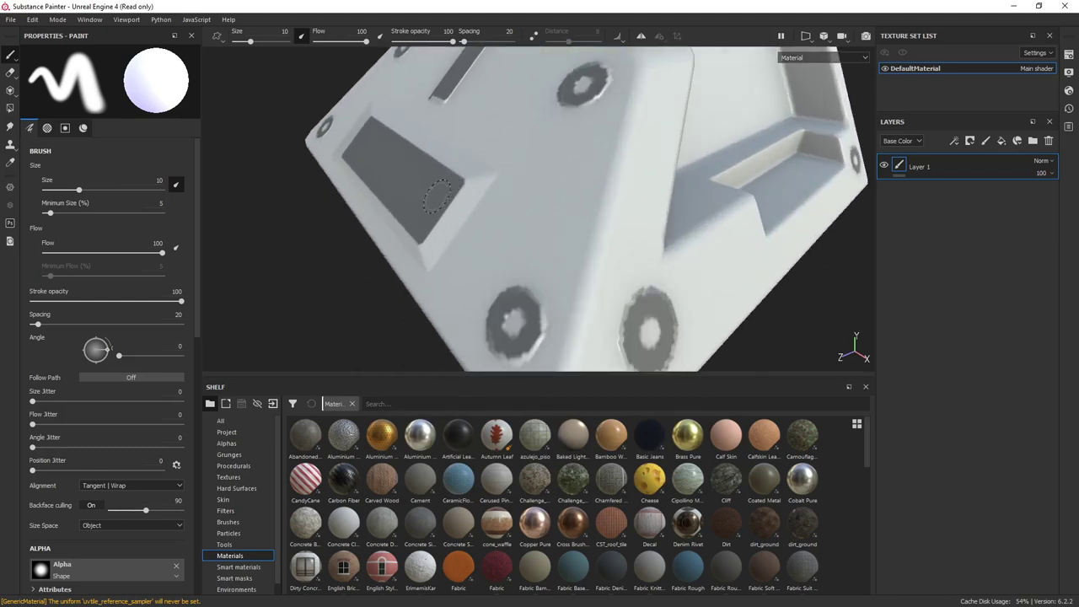
{"action": "left_click_drag", "start_coordinate": [705, 222], "coordinate": [696, 181], "text": "alt"}
{"action": "middle_click_drag", "start_coordinate": [696, 181], "coordinate": [595, 233], "text": "alt"}
{"action": "left_click_drag", "start_coordinate": [595, 234], "coordinate": [598, 200], "text": "alt"}
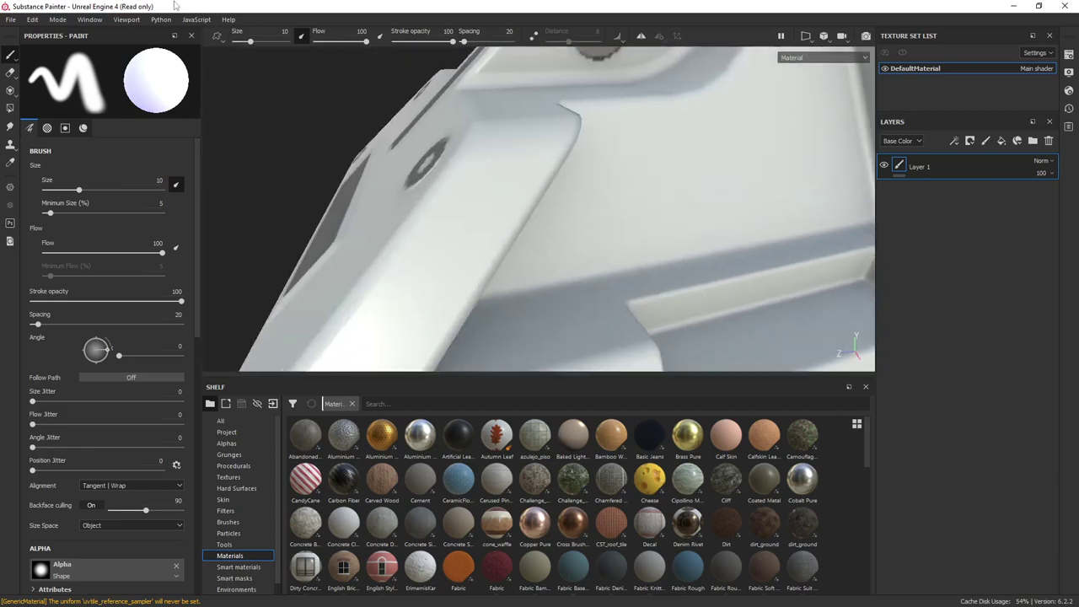
{"action": "left_click", "coordinate": [31, 18]}
{"action": "left_click", "coordinate": [59, 69]}
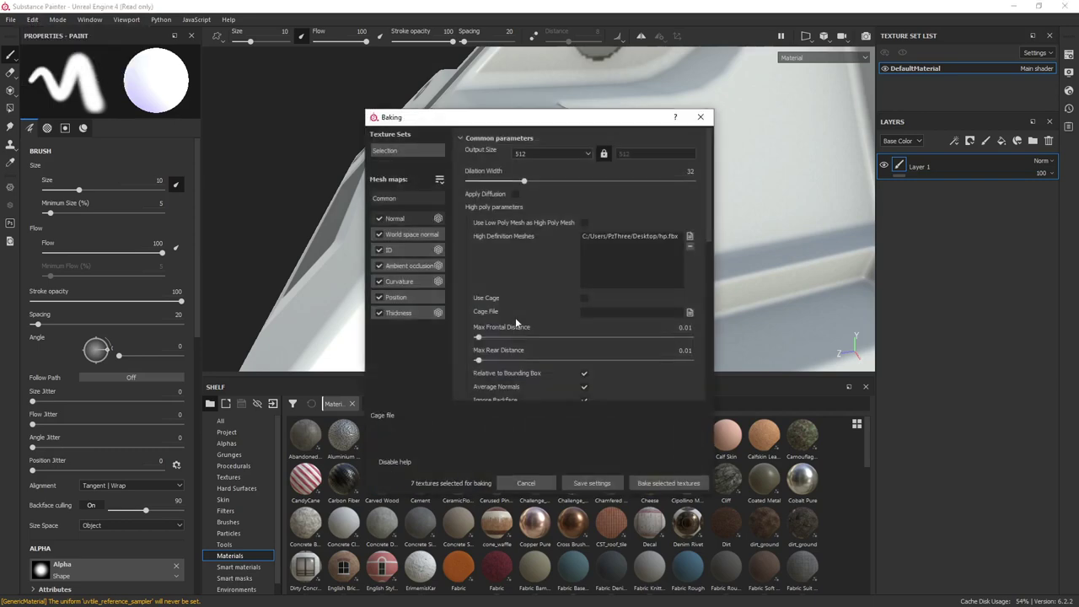
{"action": "left_click", "coordinate": [500, 338]}
{"action": "left_click", "coordinate": [500, 360]}
{"action": "left_click", "coordinate": [669, 483]}
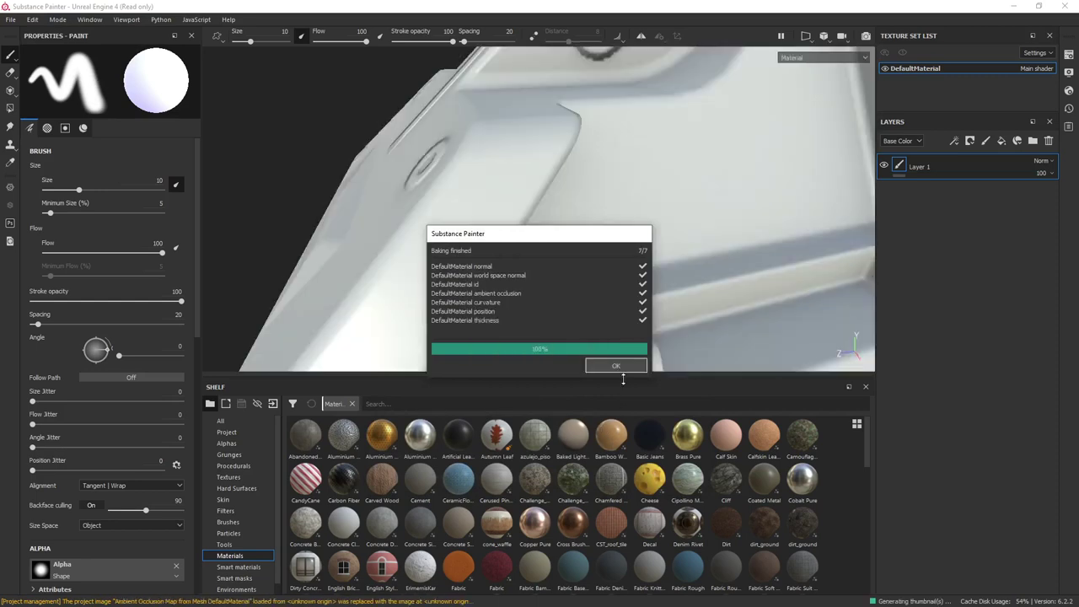
{"action": "left_click", "coordinate": [616, 365]}
- Examine the new bake on the floaters and along the slanted inner wall of the side recess
{"action": "left_click_drag", "start_coordinate": [591, 337], "coordinate": [375, 232], "text": "alt"}
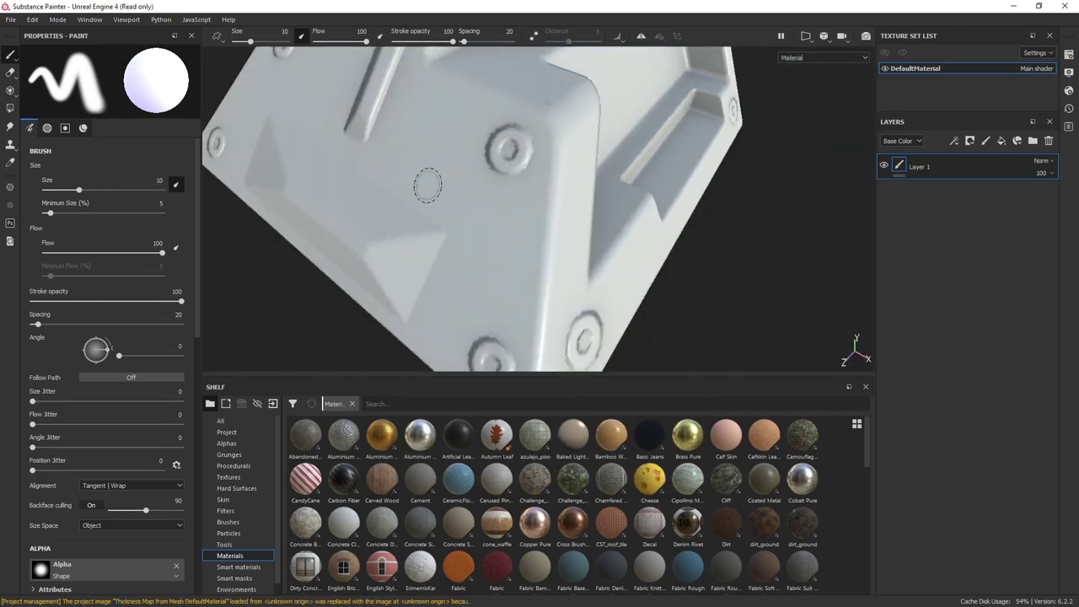
{"action": "left_click_drag", "start_coordinate": [578, 181], "coordinate": [420, 257], "text": "alt"}
{"action": "scroll", "coordinate": [518, 208], "scroll_direction": "up", "scroll_amount": 4}
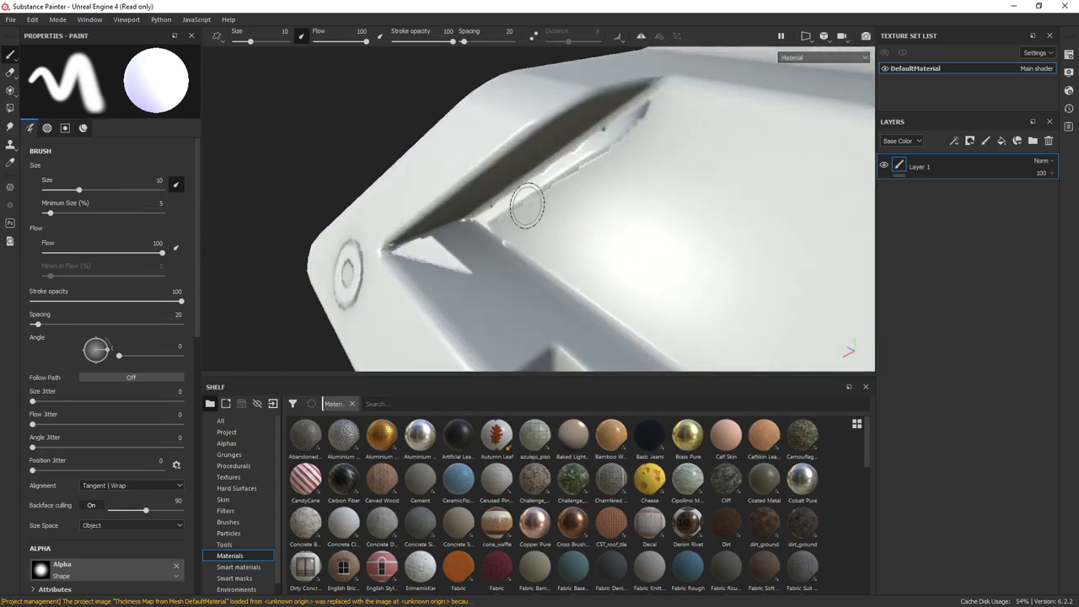
{"action": "mouse_move", "coordinate": [559, 258]}
{"action": "left_mouse_down", "text": "alt"}
{"action": "mouse_move", "coordinate": [600, 216]}
{"action": "mouse_move", "coordinate": [548, 241]}
{"action": "left_mouse_up", "text": "alt"}
{"action": "mouse_move", "coordinate": [548, 240]}
{"action": "middle_mouse_down", "text": "alt"}
{"action": "mouse_move", "coordinate": [536, 248]}
{"action": "mouse_move", "coordinate": [559, 229]}
{"action": "middle_mouse_up", "text": "alt"}
{"action": "mouse_move", "coordinate": [519, 229]}
{"action": "left_mouse_down", "text": "alt"}
{"action": "mouse_move", "coordinate": [612, 230]}
{"action": "mouse_move", "coordinate": [574, 231]}
{"action": "left_mouse_up", "text": "alt"}
{"action": "middle_click_drag", "start_coordinate": [573, 231], "coordinate": [532, 238], "text": "alt"}
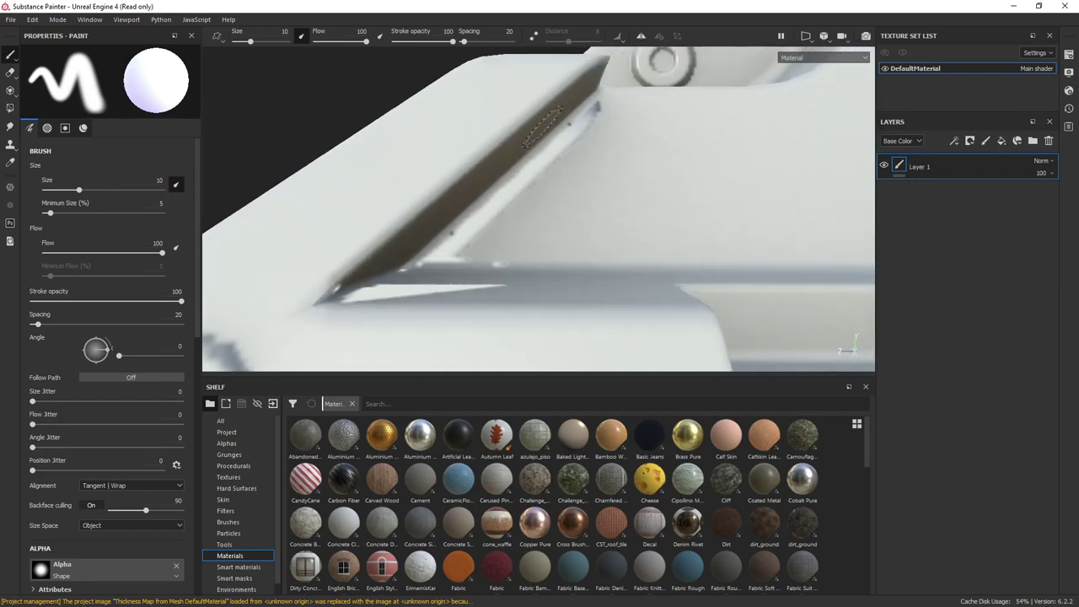
{"action": "scroll", "coordinate": [545, 130], "scroll_direction": "down", "scroll_amount": 3}
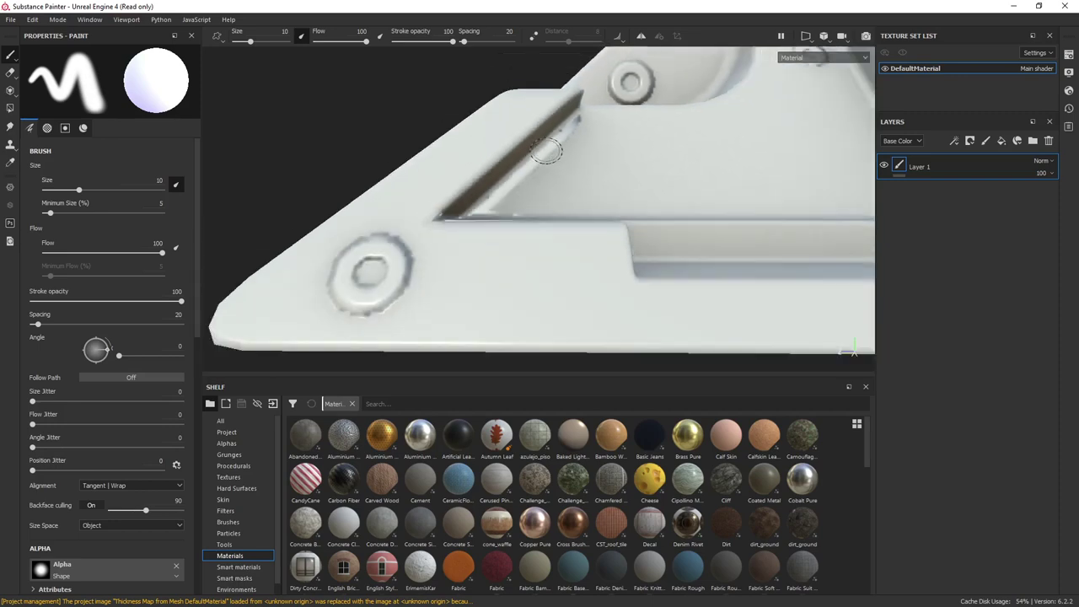
{"action": "mouse_move", "coordinate": [627, 195]}
{"action": "left_mouse_down", "text": "alt"}
{"action": "mouse_move", "coordinate": [573, 220]}
{"action": "mouse_move", "coordinate": [561, 132]}
{"action": "left_mouse_up", "text": "alt"}
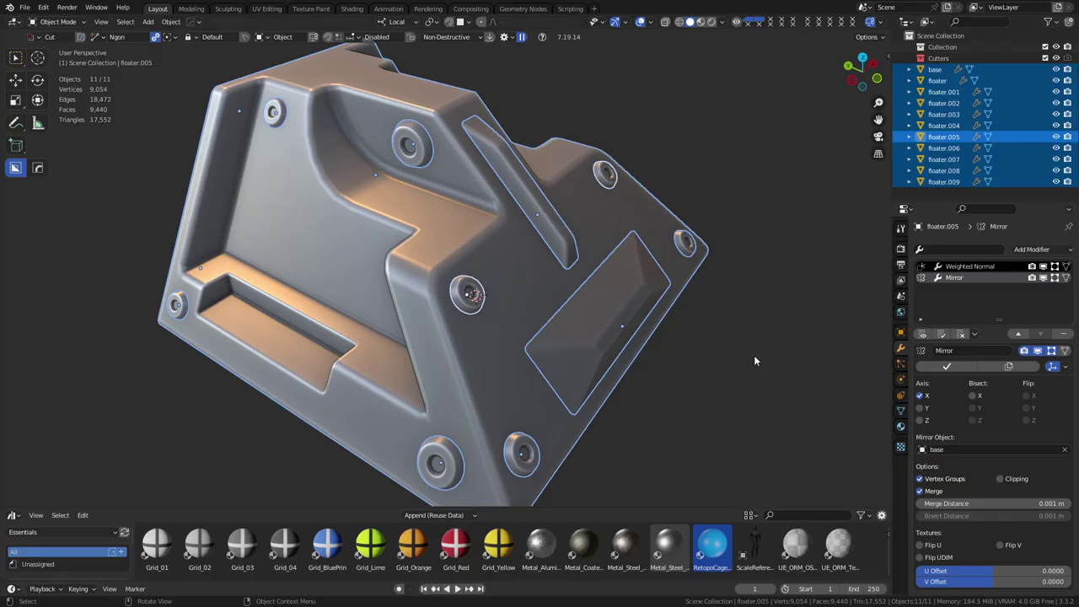
- Back in Blender, duplicate the base object in place and rename the copy to cage
{"action": "left_click", "coordinate": [754, 355]}
{"action": "left_click", "coordinate": [936, 71]}
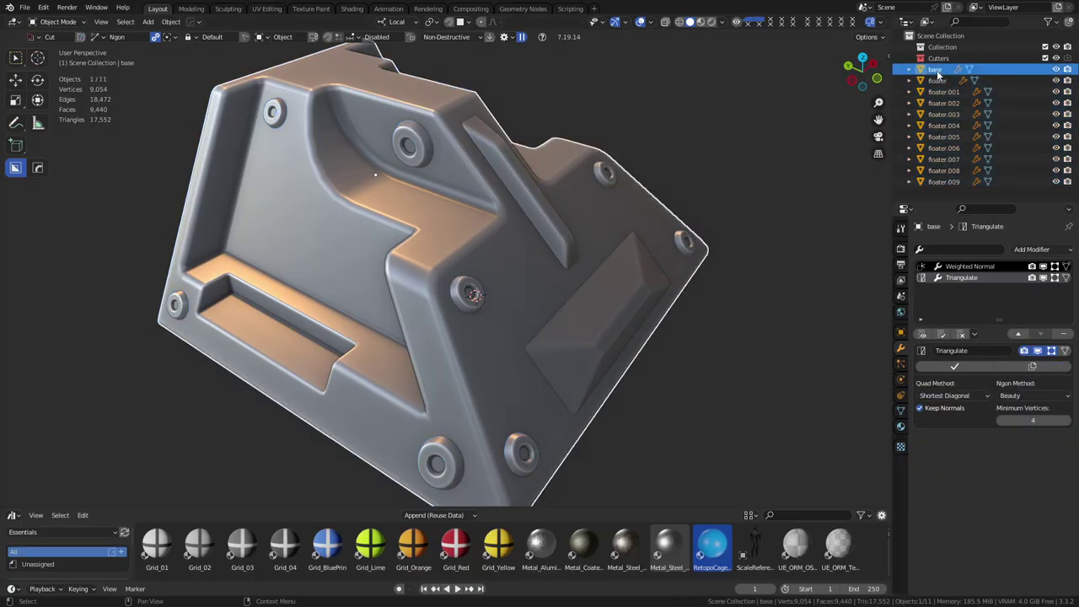
{"action": "mouse_move", "coordinate": [567, 230]}
{"action": "middle_mouse_down"}
{"action": "mouse_move", "coordinate": [506, 232]}
{"action": "mouse_move", "coordinate": [557, 240]}
{"action": "middle_mouse_up"}
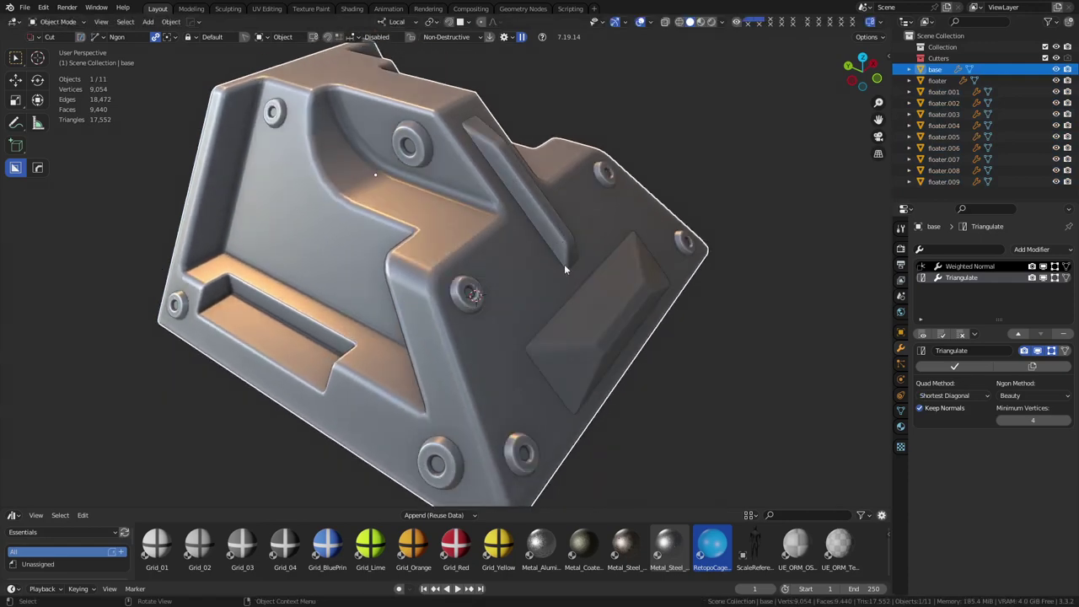
{"action": "key", "text": "shift+d"}
{"action": "right_click", "coordinate": [588, 251]}
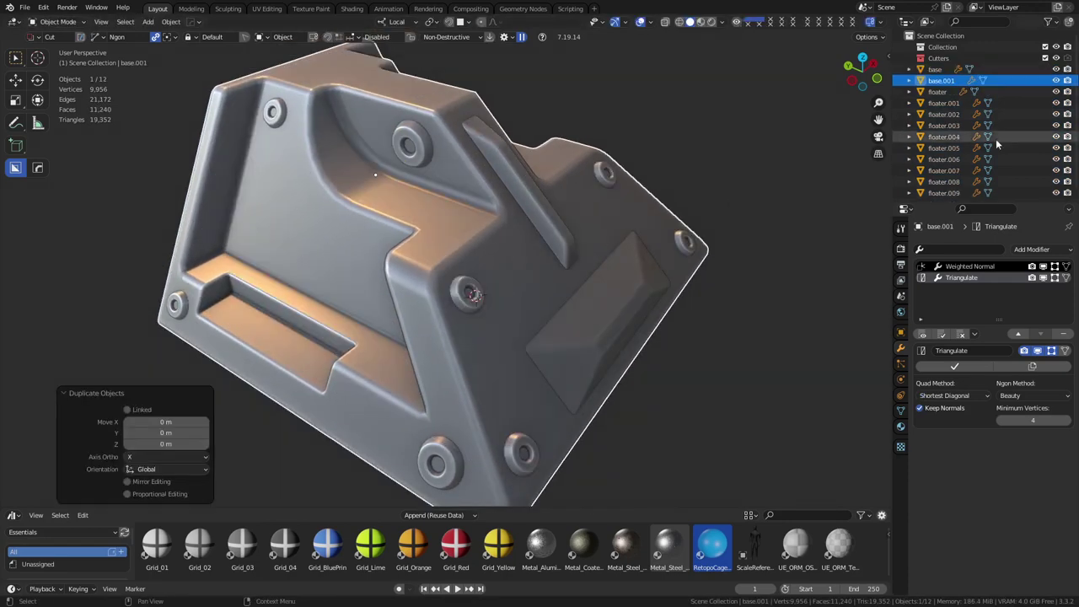
{"action": "double_click", "coordinate": [942, 80]}
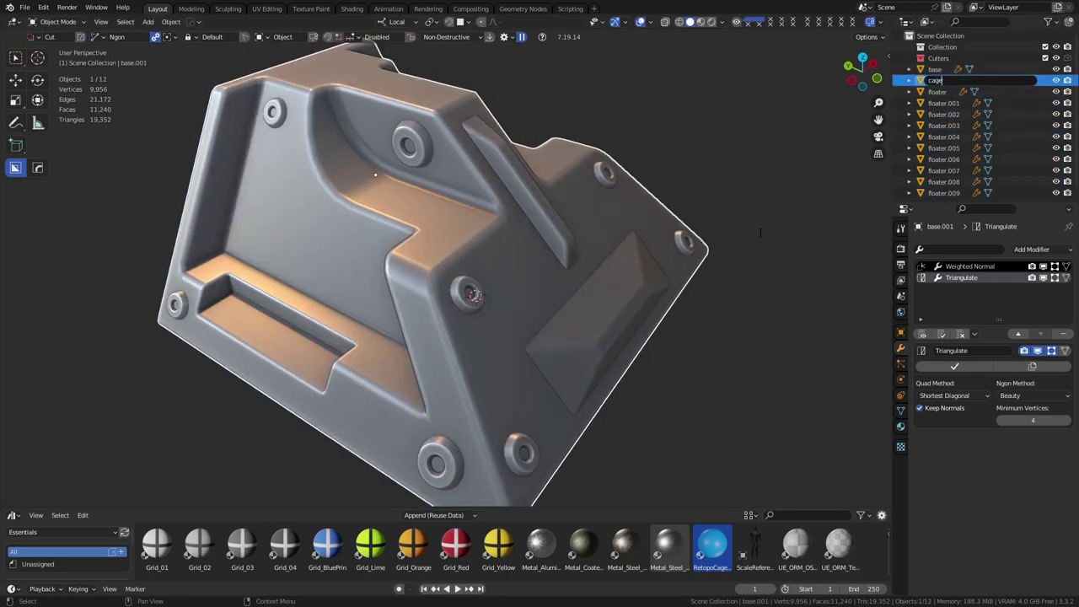
{"action": "type", "text": "cage"}
{"action": "key", "text": "Return"}
- Give the cage a new material with a cyan viewport display colour, hue 0.569, saturation 1 and value 1, and reduced alpha for transparency
{"action": "left_click", "coordinate": [901, 426]}
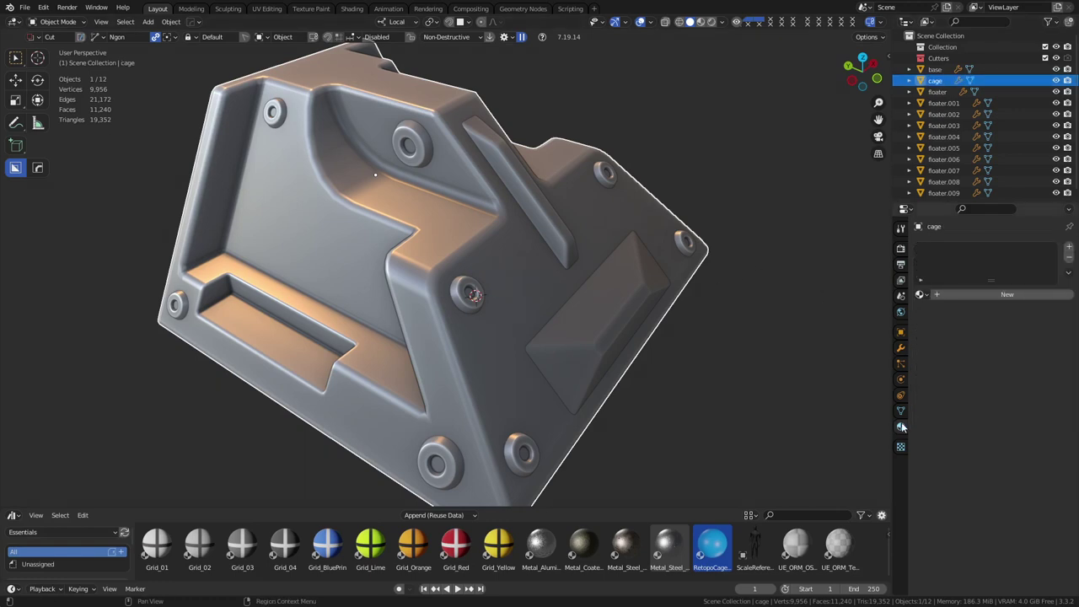
{"action": "left_click", "coordinate": [982, 295]}
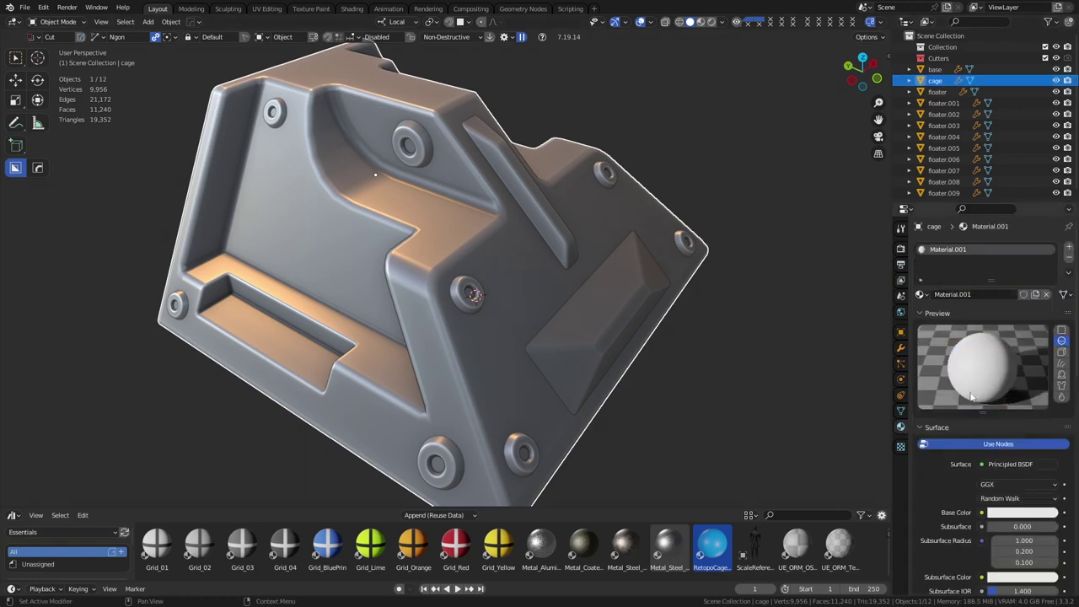
{"action": "scroll", "coordinate": [987, 405], "scroll_direction": "down", "scroll_amount": 7}
{"action": "scroll", "coordinate": [958, 397], "scroll_direction": "down", "scroll_amount": 8}
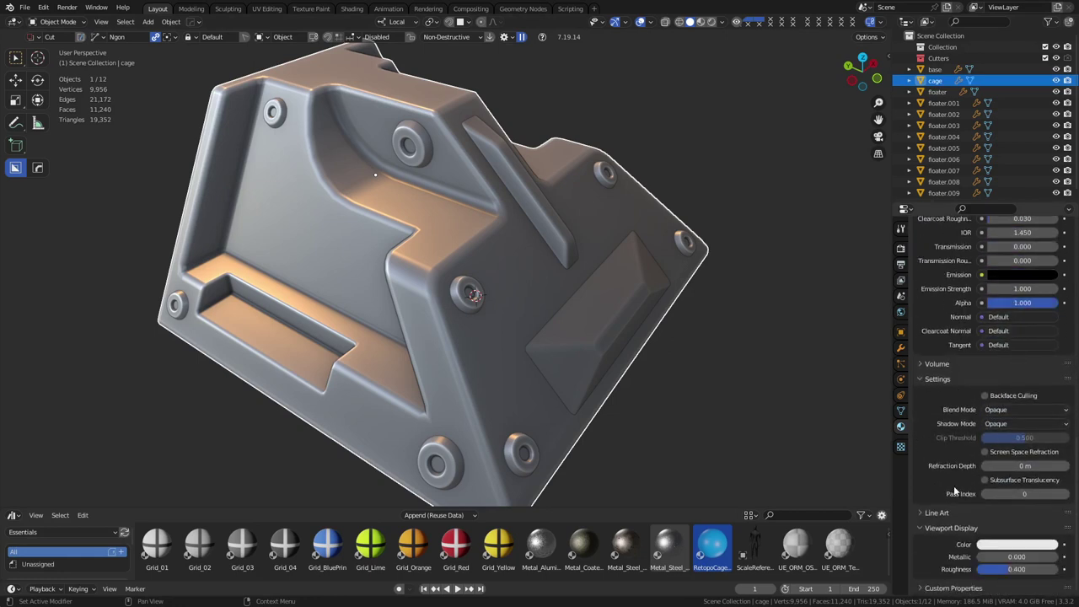
{"action": "left_click", "coordinate": [1002, 545]}
{"action": "left_click", "coordinate": [1009, 463]}
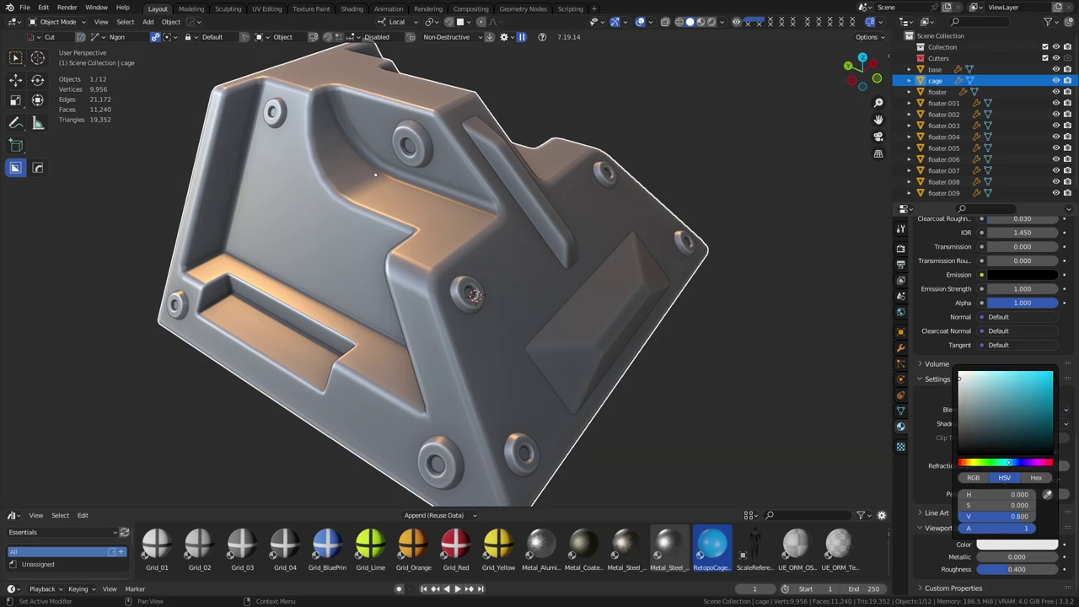
{"action": "left_click", "coordinate": [1027, 417]}
{"action": "left_click_drag", "start_coordinate": [1027, 416], "coordinate": [1052, 372]}
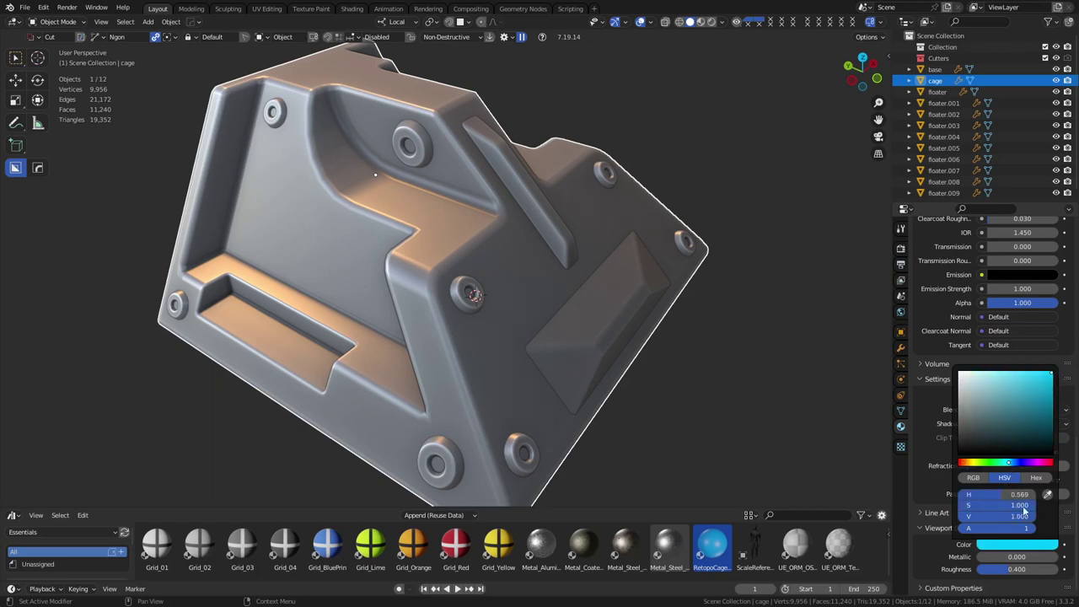
{"action": "left_click_drag", "start_coordinate": [1013, 531], "coordinate": [960, 531]}
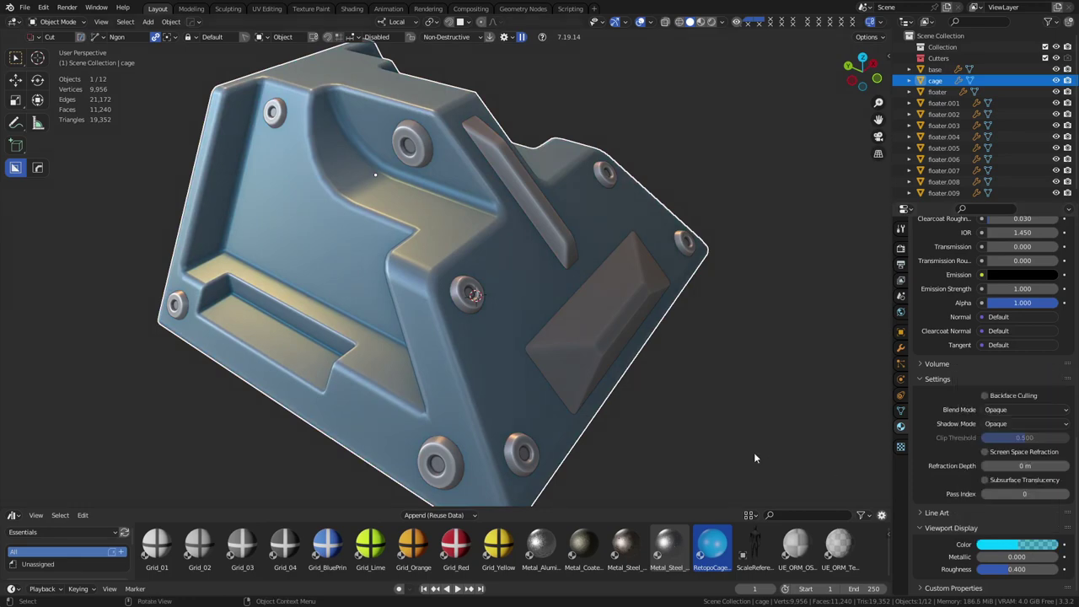
{"action": "middle_click_drag", "start_coordinate": [413, 340], "coordinate": [553, 335]}
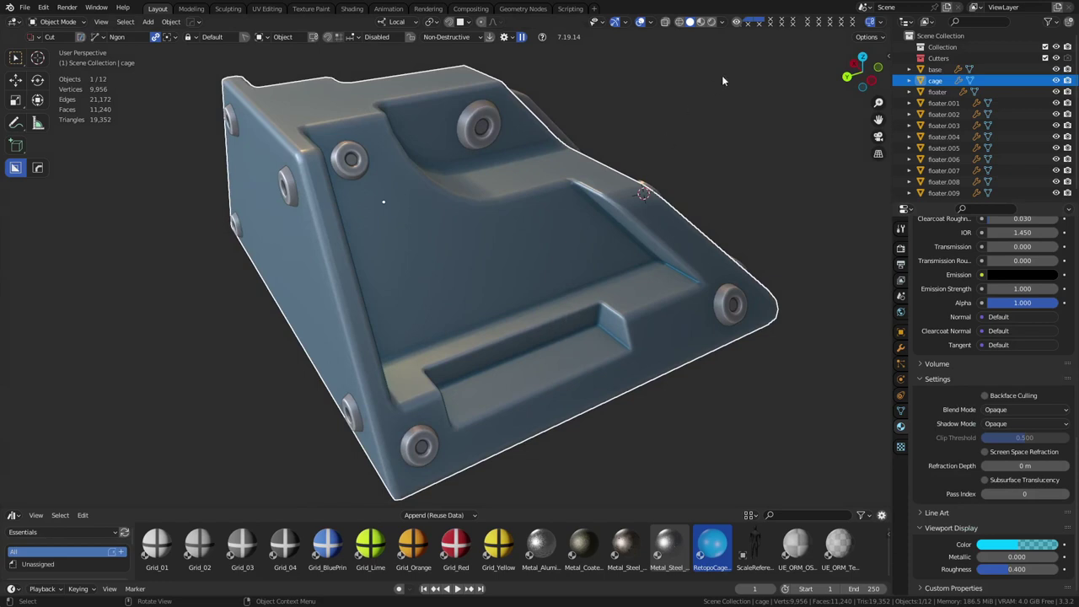
- Turn on the wireframe overlay so the topology of the cage and floaters is drawn over the shaded model
{"action": "left_click", "coordinate": [724, 24]}
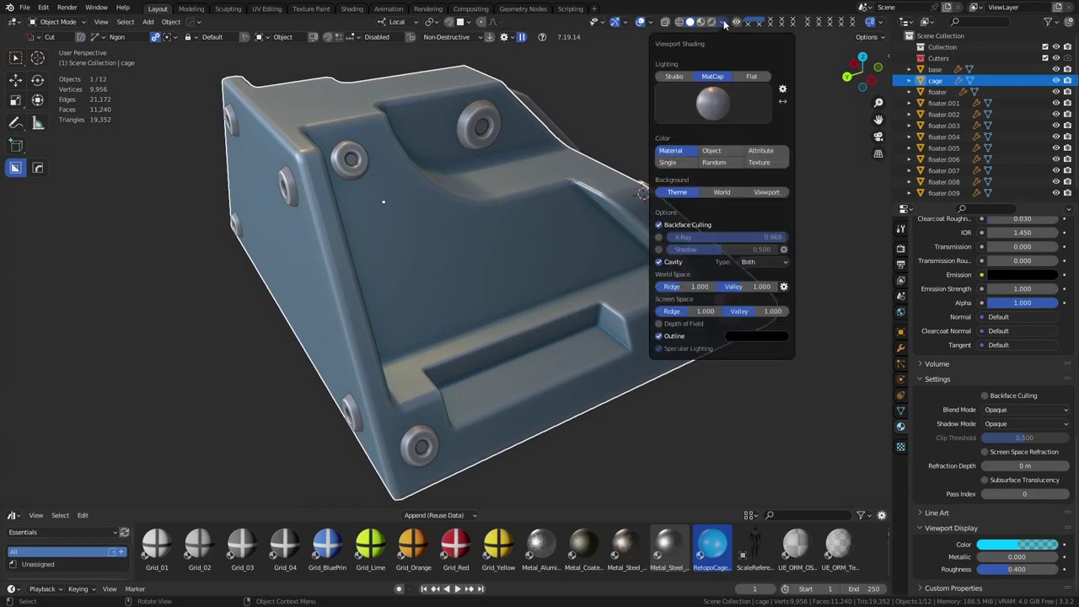
{"action": "left_click", "coordinate": [654, 23]}
{"action": "left_click", "coordinate": [581, 211]}
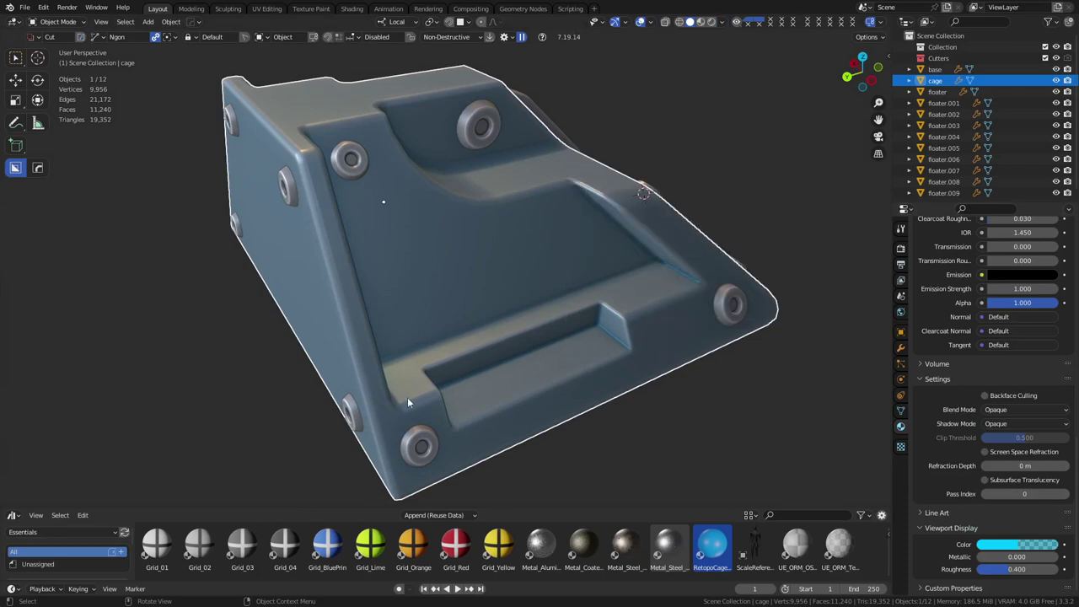
{"action": "left_click", "coordinate": [655, 23]}
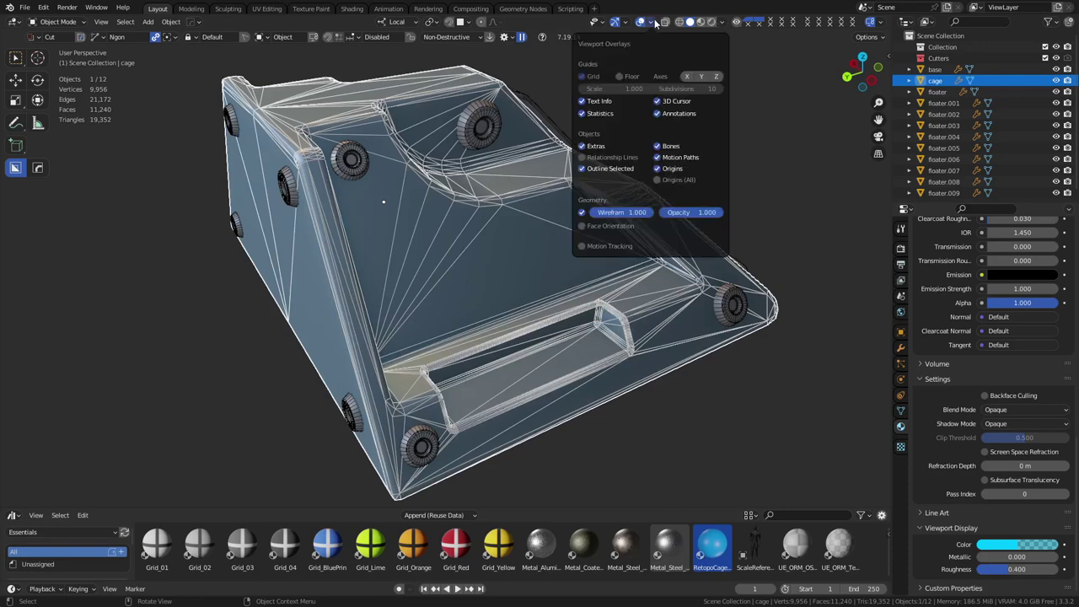
{"action": "left_click", "coordinate": [582, 212]}
{"action": "left_click", "coordinate": [582, 212]}
{"action": "right_click", "coordinate": [582, 211]}
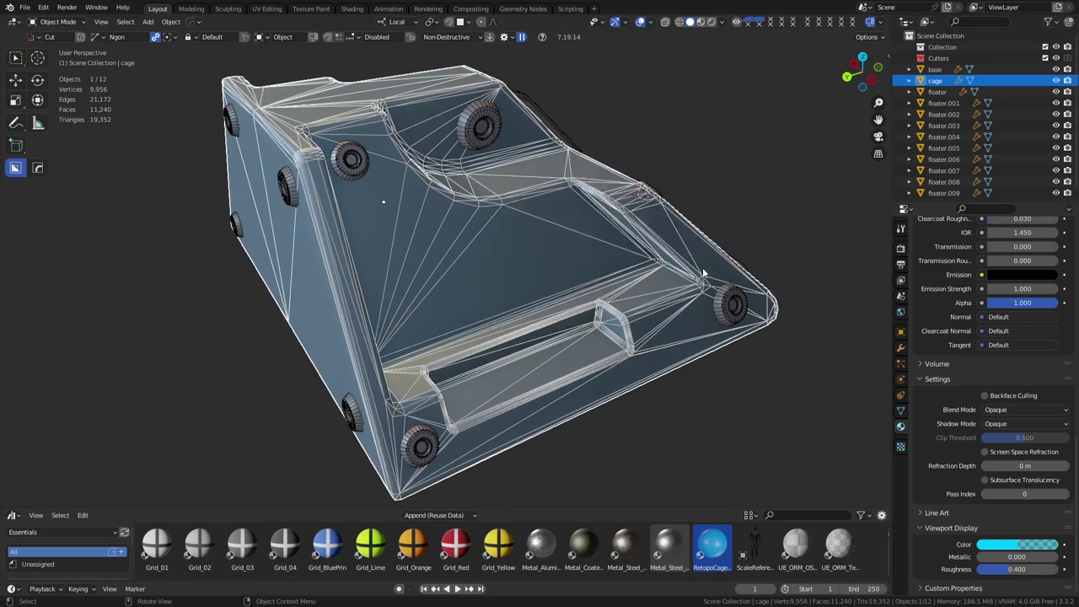
- Enter Edit Mode on the cage and try fattening the whole mesh by about 0.064 m along its normals
{"action": "middle_click_drag", "start_coordinate": [699, 272], "coordinate": [590, 295]}
{"action": "scroll", "coordinate": [589, 295], "scroll_direction": "up", "scroll_amount": 1}
{"action": "key", "text": "ctrl+Tab"}
{"action": "left_click", "coordinate": [726, 302]}
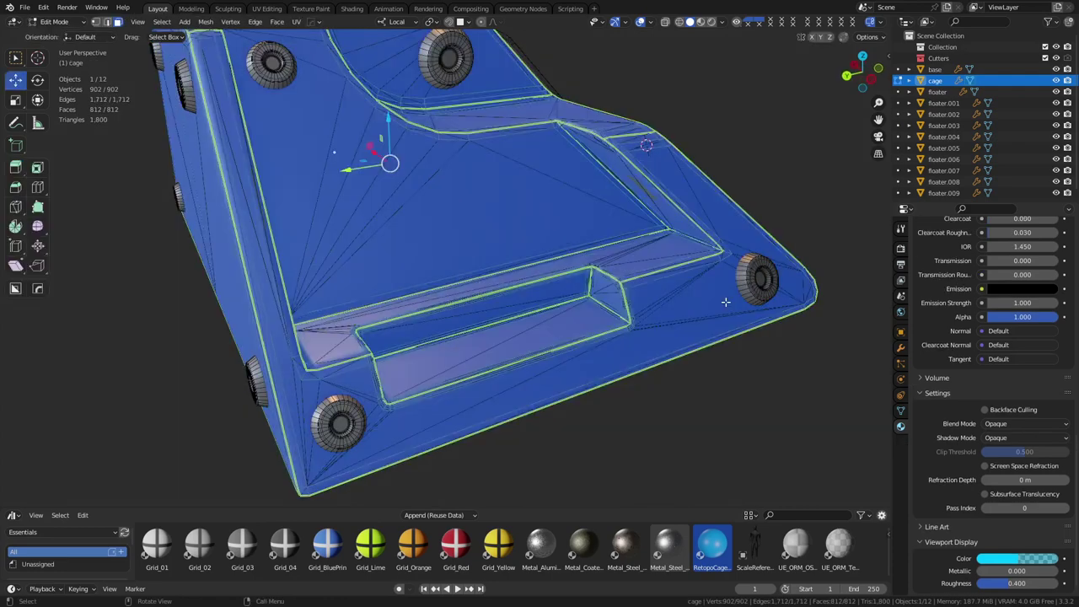
{"action": "key", "text": "alt+s"}
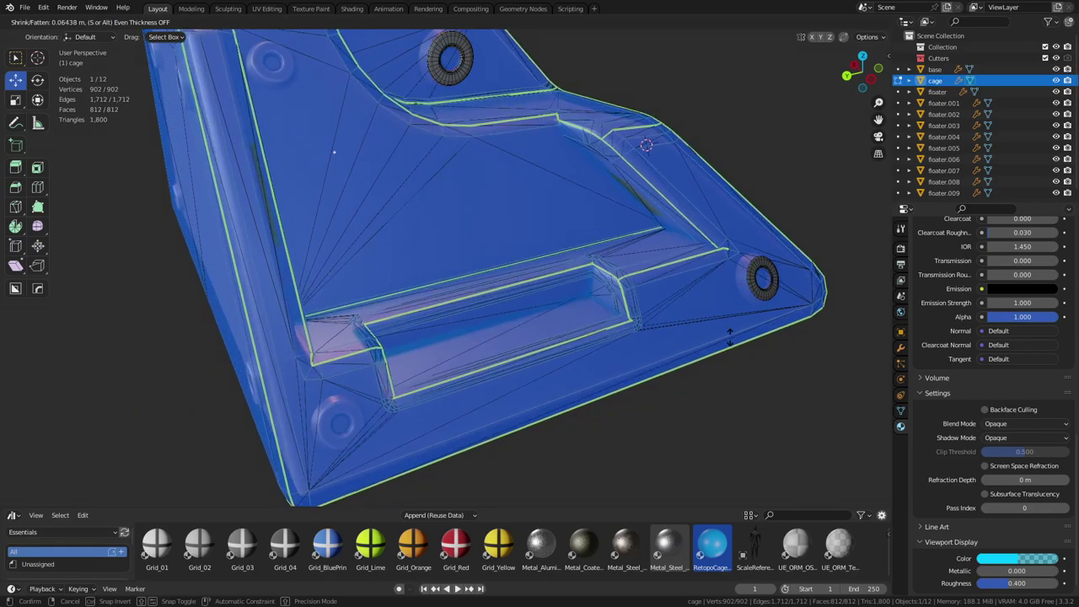
{"action": "right_click", "coordinate": [730, 332]}
- Fatten the whole cage mesh only slightly, by about 0.003 m along its normals, checking the slanted recess wall
{"action": "middle_click_drag", "start_coordinate": [694, 250], "coordinate": [517, 296]}
{"action": "scroll", "coordinate": [569, 256], "scroll_direction": "up", "scroll_amount": 1}
{"action": "scroll", "coordinate": [570, 257], "scroll_direction": "down", "scroll_amount": 1, "text": "alt"}
{"action": "key", "text": "alt+s"}
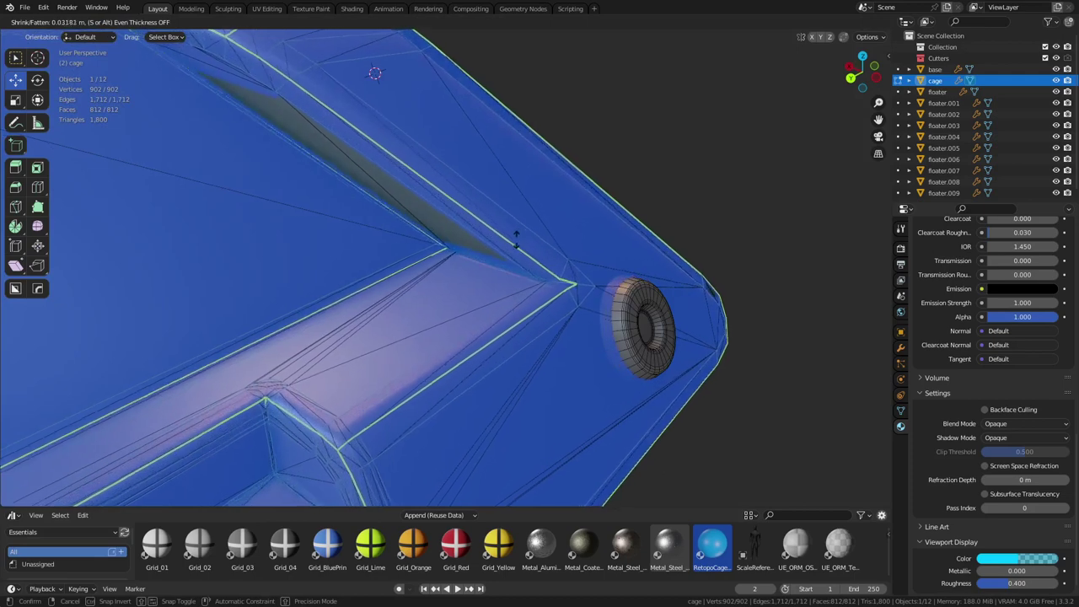
{"action": "left_click", "coordinate": [506, 196]}
{"action": "middle_click_drag", "start_coordinate": [507, 196], "coordinate": [579, 273]}
{"action": "key", "text": "alt+s"}
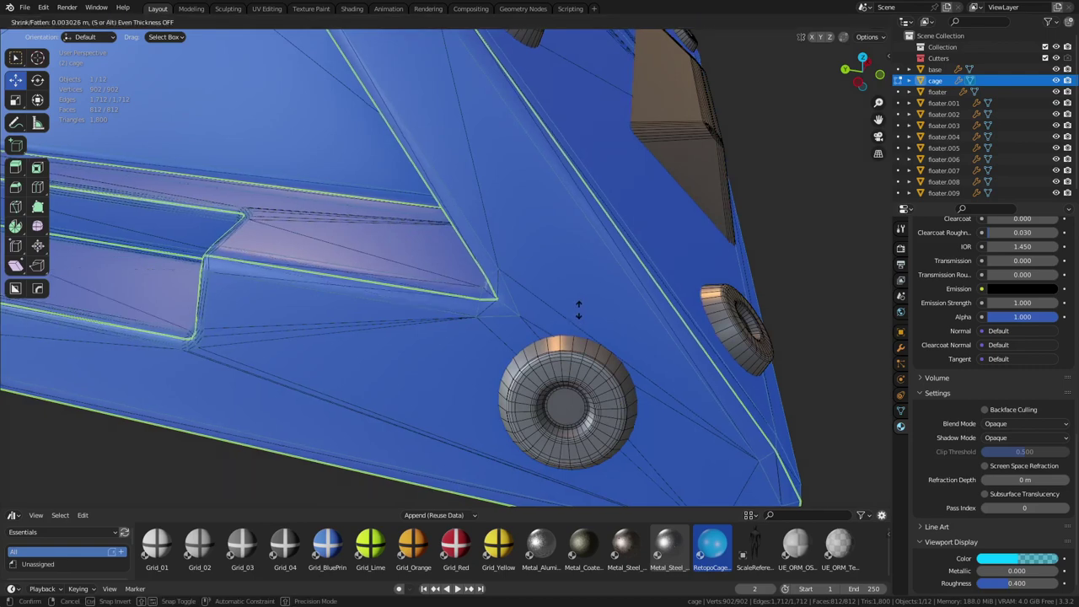
{"action": "left_click", "coordinate": [579, 310]}
- Select the two large flat faces on the end with four bolts and move them about 0.053 m outward along local Y
{"action": "middle_click_drag", "start_coordinate": [580, 311], "coordinate": [462, 115]}
{"action": "middle_click_drag", "start_coordinate": [475, 154], "coordinate": [503, 295]}
{"action": "left_click", "coordinate": [462, 293]}
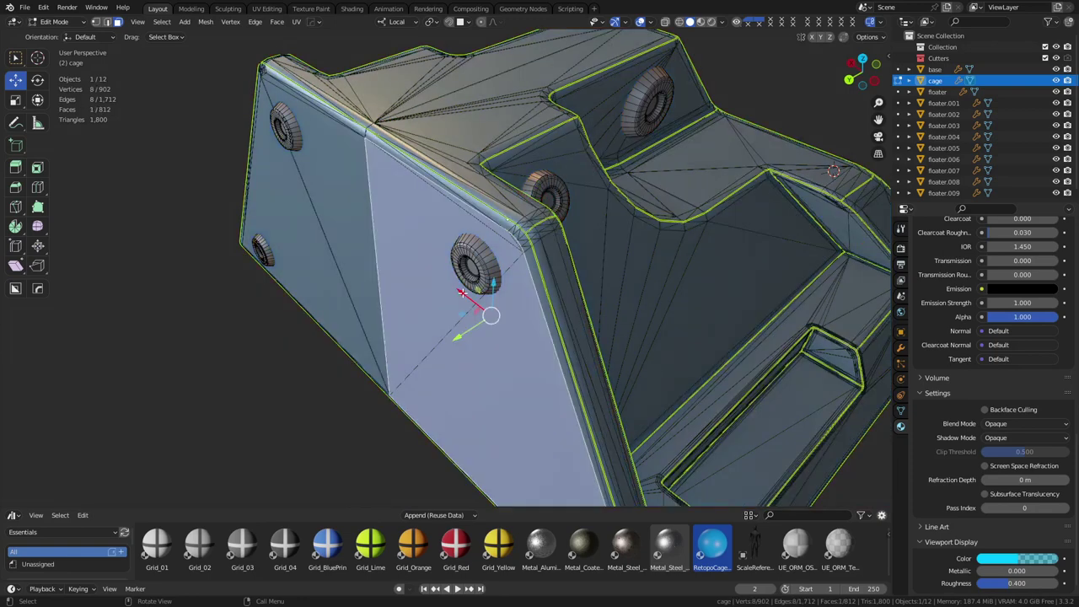
{"action": "left_click", "coordinate": [324, 231], "text": "shift"}
{"action": "key", "text": "g"}
{"action": "key", "text": "y"}
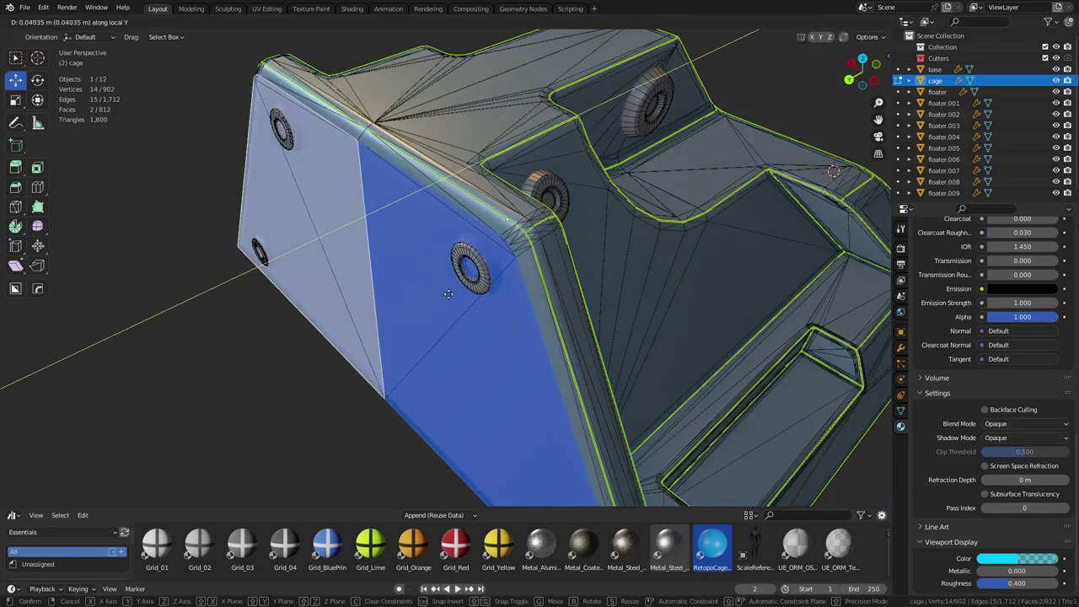
{"action": "left_click", "coordinate": [427, 297]}
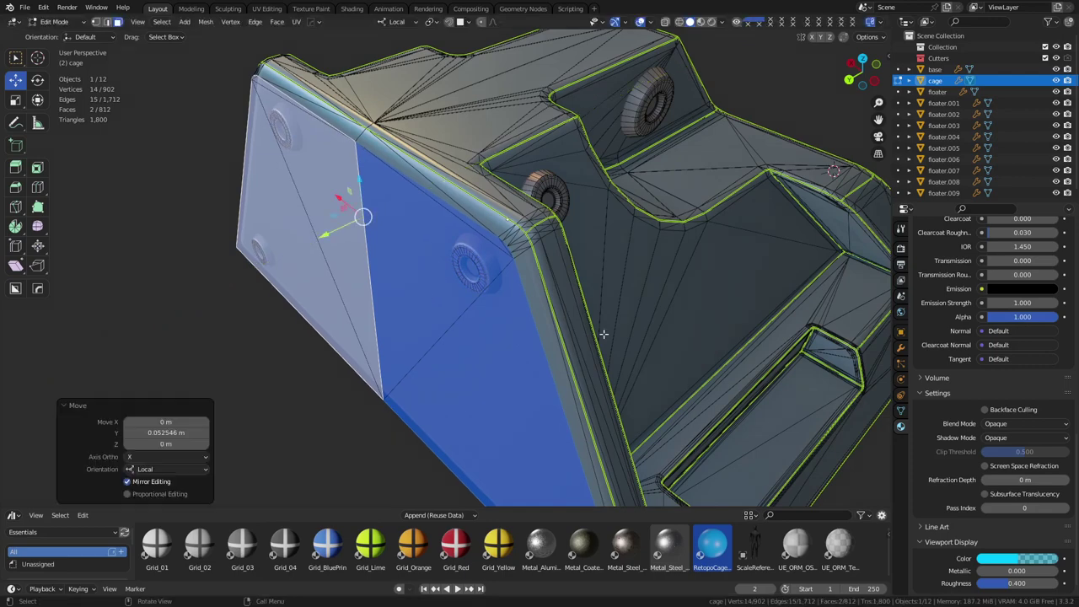
- Select the large recessed panel face on each side of the cage and check in Object Mode which bolts still protrude
{"action": "middle_click_drag", "start_coordinate": [631, 307], "coordinate": [423, 310], "text": "shift"}
{"action": "left_click", "coordinate": [577, 264]}
{"action": "scroll", "coordinate": [590, 280], "scroll_direction": "down", "scroll_amount": 3}
{"action": "left_click", "coordinate": [423, 310], "text": "shift"}
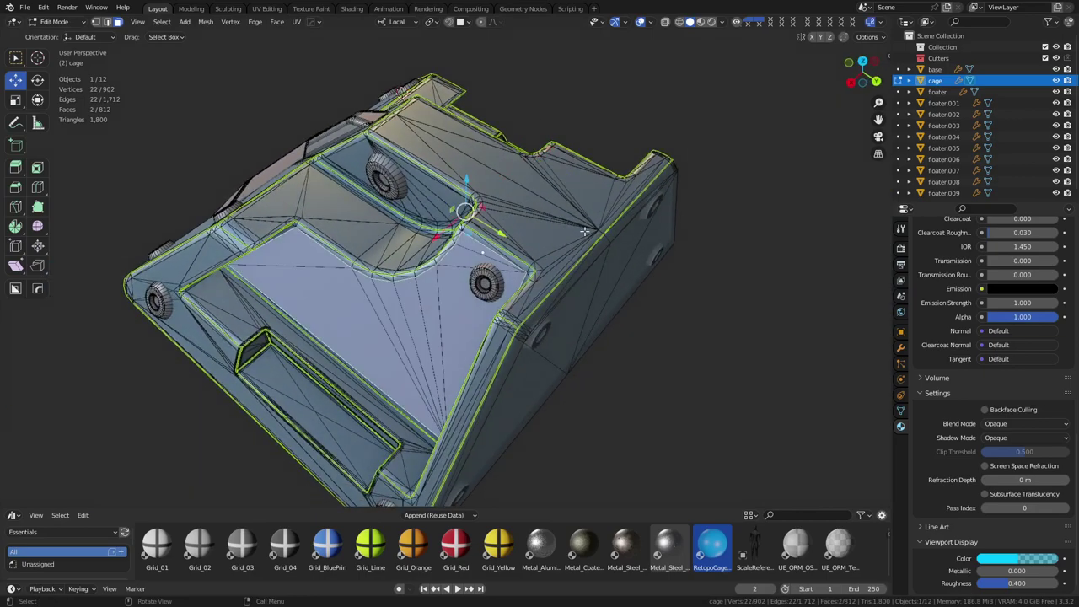
{"action": "middle_click_drag", "start_coordinate": [570, 249], "coordinate": [530, 273]}
{"action": "middle_click_drag", "start_coordinate": [445, 268], "coordinate": [484, 270]}
{"action": "key", "text": "Tab"}
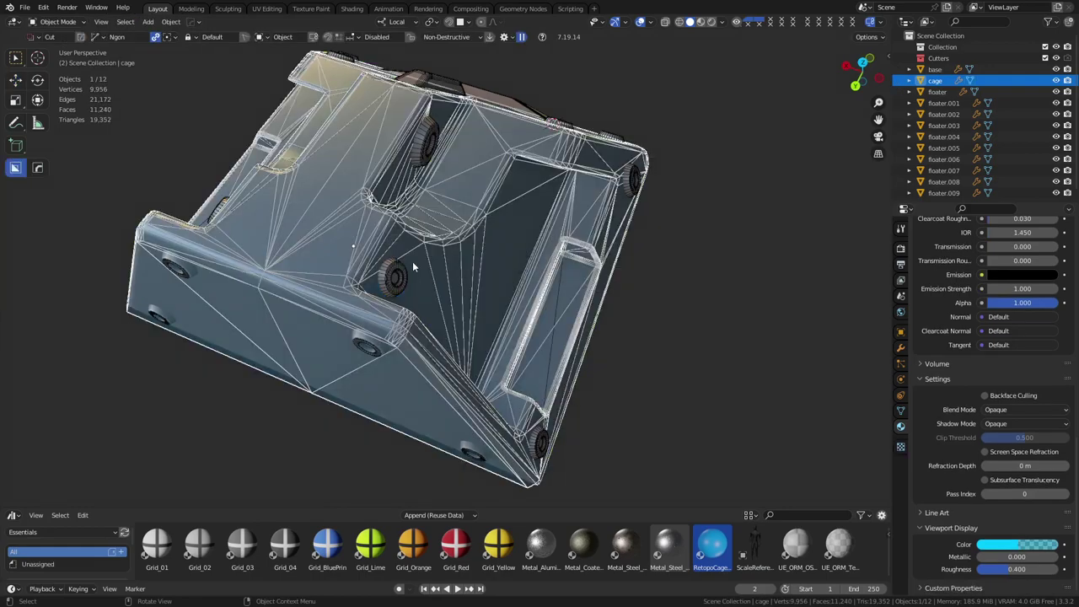
{"action": "scroll", "coordinate": [412, 261], "scroll_direction": "up", "scroll_amount": 5}
{"action": "middle_click_drag", "start_coordinate": [413, 262], "coordinate": [490, 256]}
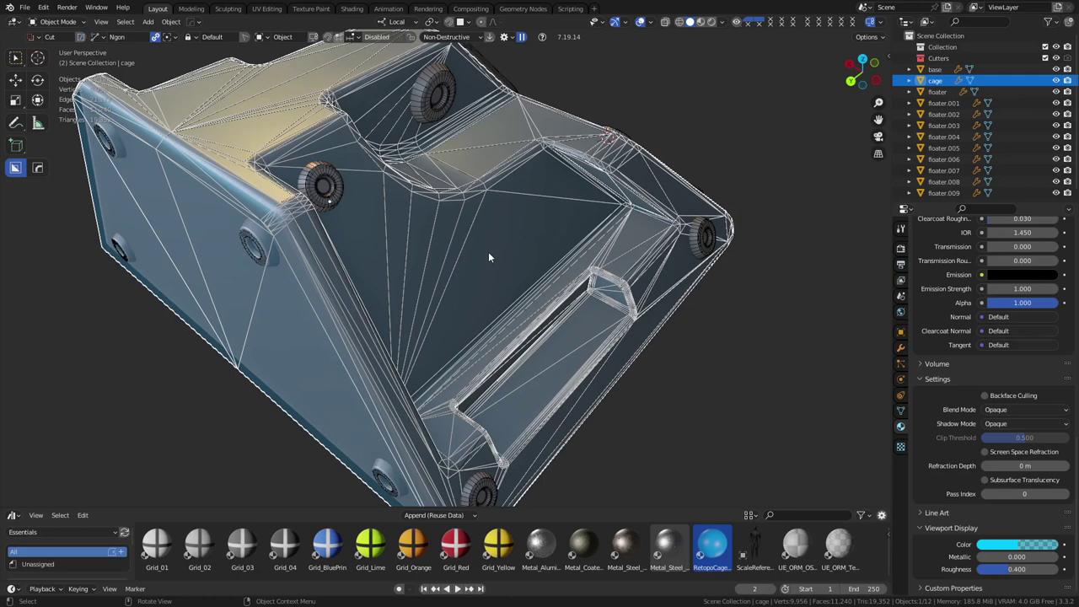
- Return to Edit Mode and fatten the two selected recessed side panels by about 0.053 m to cover their bolts
{"action": "key", "text": "ctrl+Tab"}
{"action": "left_click", "coordinate": [528, 257]}
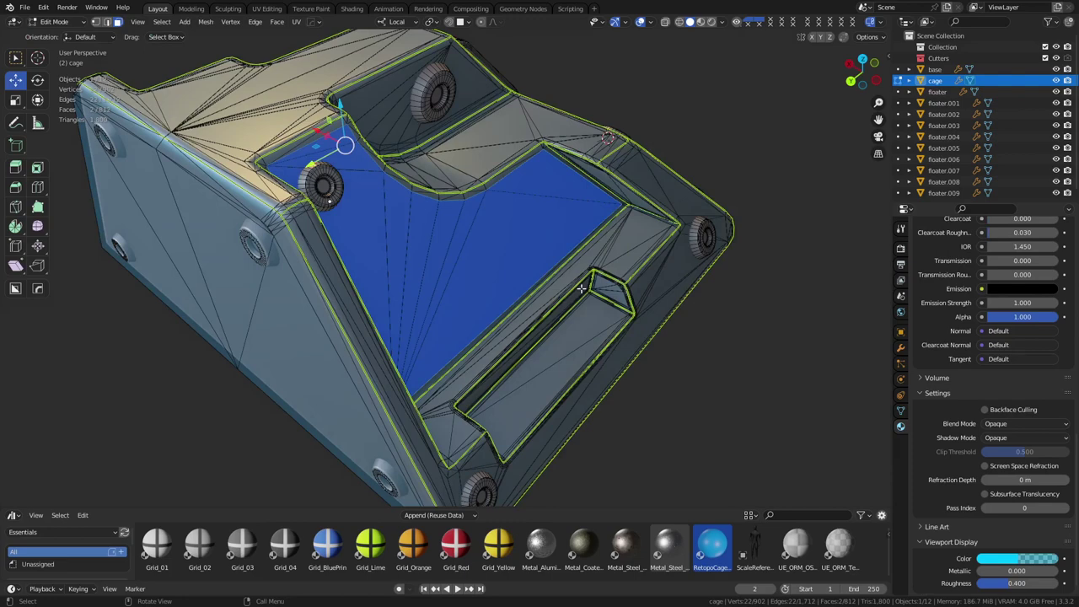
{"action": "middle_click_drag", "start_coordinate": [495, 231], "coordinate": [558, 288], "text": "shift"}
{"action": "scroll", "coordinate": [541, 258], "scroll_direction": "up", "scroll_amount": 1}
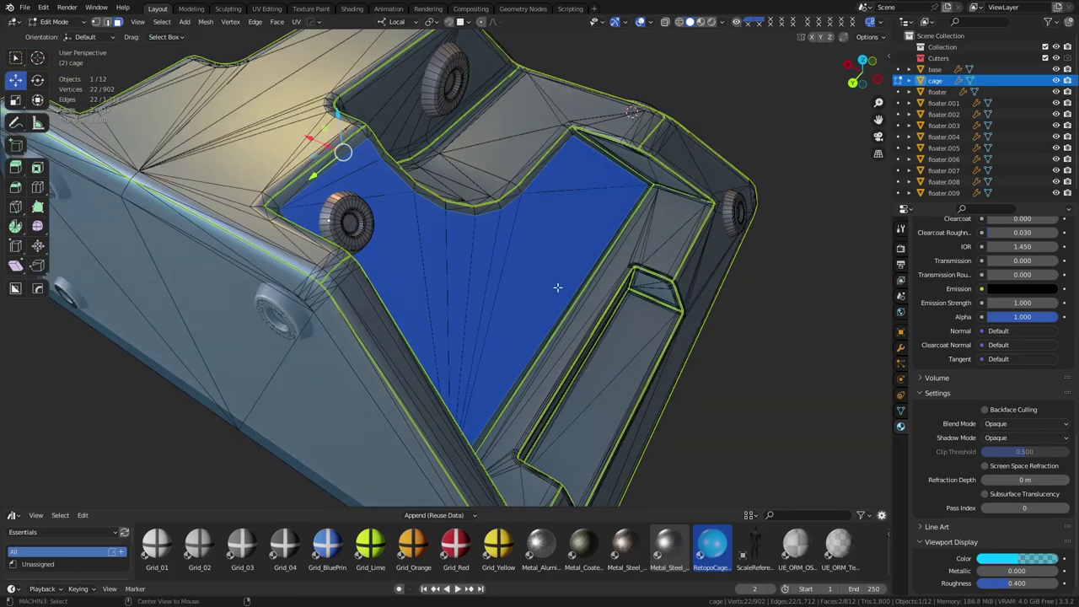
{"action": "key", "text": "alt+s"}
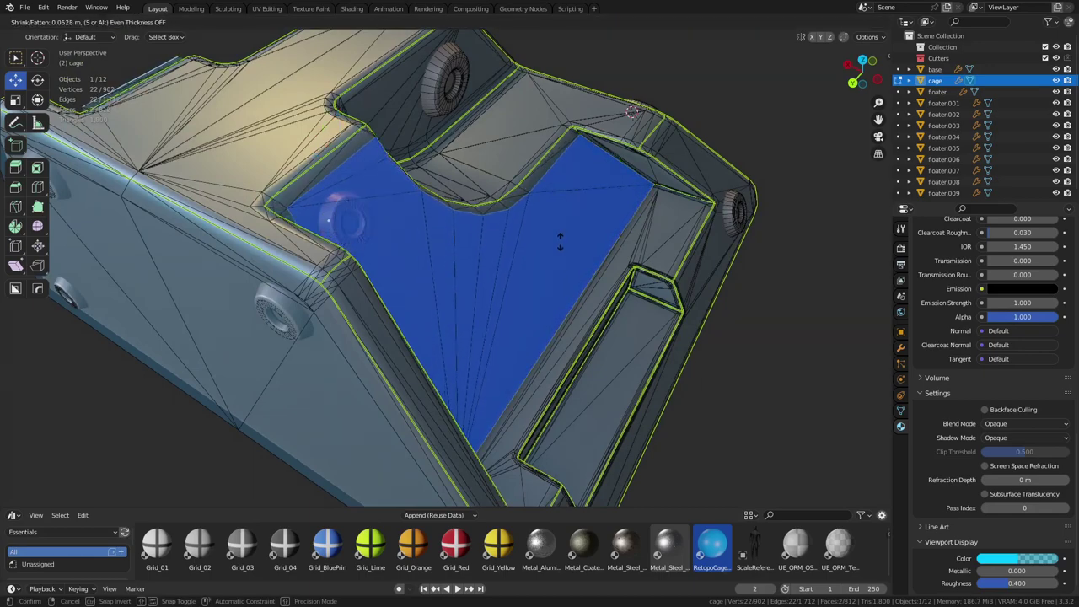
{"action": "left_click", "coordinate": [559, 241]}
- Fatten the two curved upper recess faces by about 0.08 m along their normals to cover the bolts on them
{"action": "middle_click_drag", "start_coordinate": [559, 241], "coordinate": [444, 258]}
{"action": "middle_click_drag", "start_coordinate": [701, 243], "coordinate": [566, 267]}
{"action": "key", "text": "alt+s"}
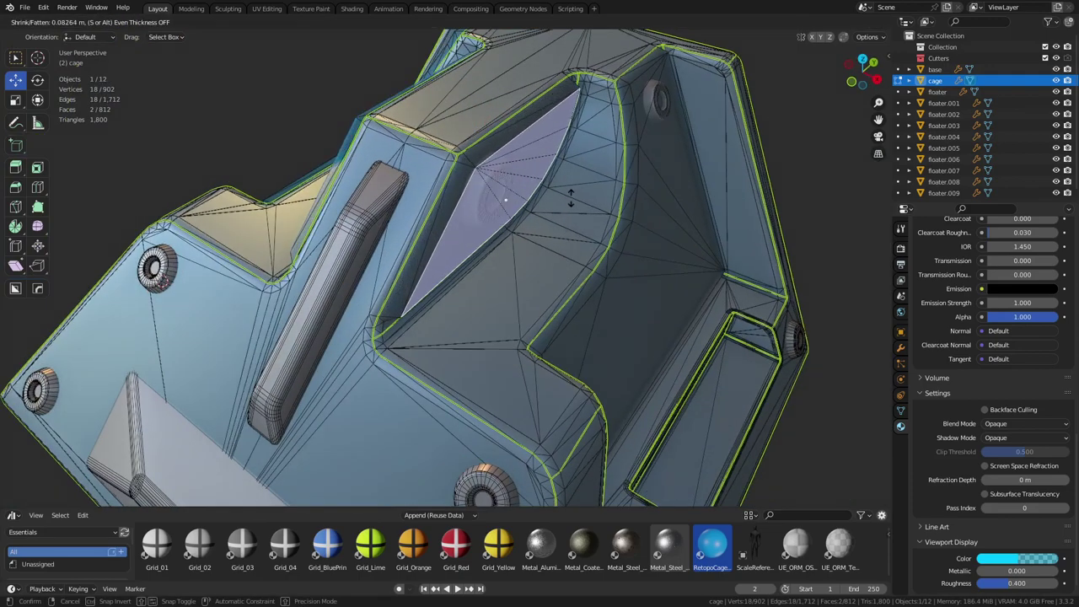
{"action": "left_click", "coordinate": [619, 230]}
- Select the four faces beneath the bolts and raised floaters on the sloped front and fatten them by 0.132 m
{"action": "middle_click_drag", "start_coordinate": [619, 230], "coordinate": [614, 266]}
{"action": "left_click", "coordinate": [424, 327]}
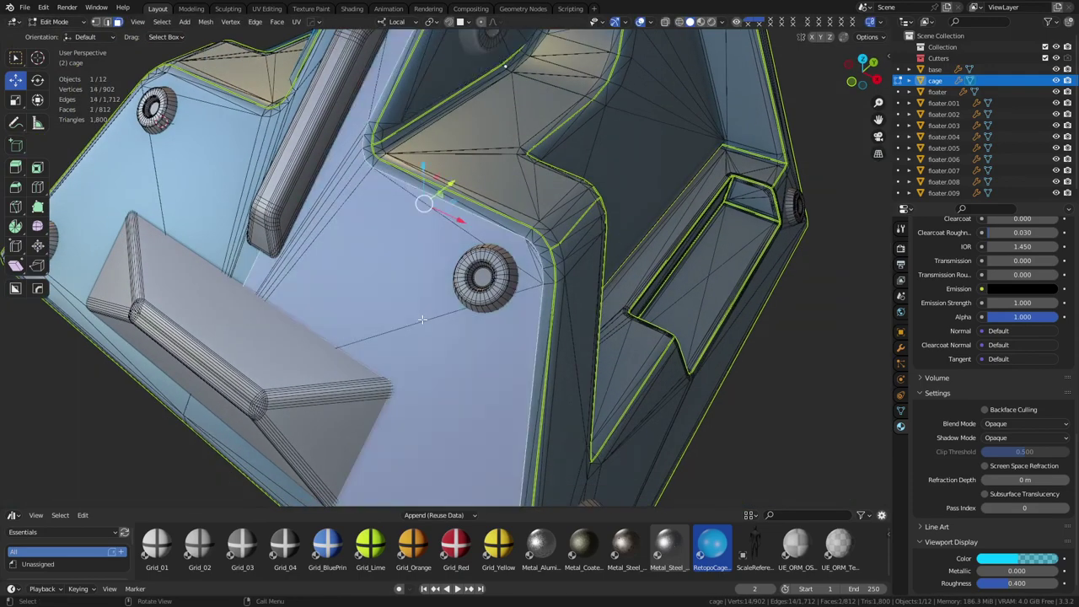
{"action": "middle_click_drag", "start_coordinate": [424, 328], "coordinate": [511, 327], "text": "shift"}
{"action": "left_click", "coordinate": [313, 220], "text": "shift"}
{"action": "middle_click_drag", "start_coordinate": [410, 353], "coordinate": [392, 385]}
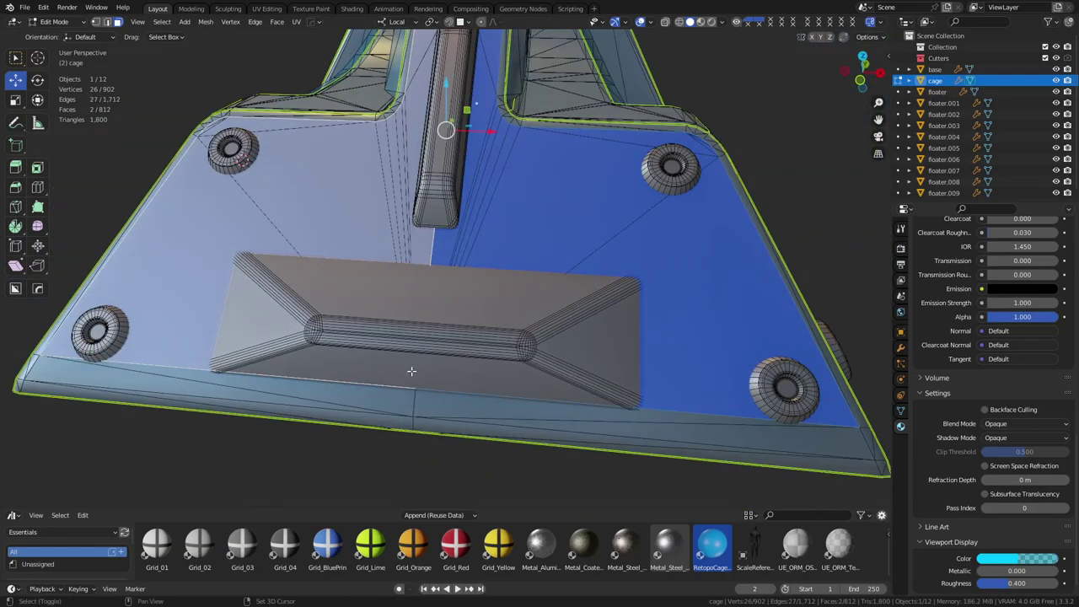
{"action": "left_click", "coordinate": [366, 399], "text": "shift"}
{"action": "left_click", "coordinate": [444, 396], "text": "shift"}
{"action": "middle_click_drag", "start_coordinate": [503, 138], "coordinate": [479, 369], "text": "shift"}
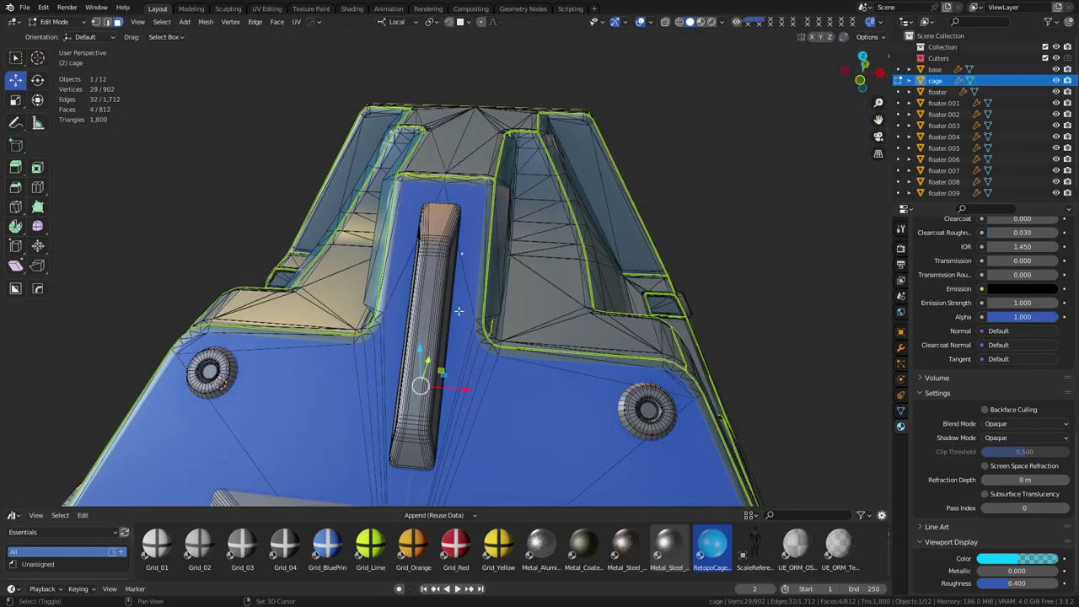
{"action": "middle_click_drag", "start_coordinate": [428, 400], "coordinate": [126, 173]}
{"action": "key", "text": "alt+s"}
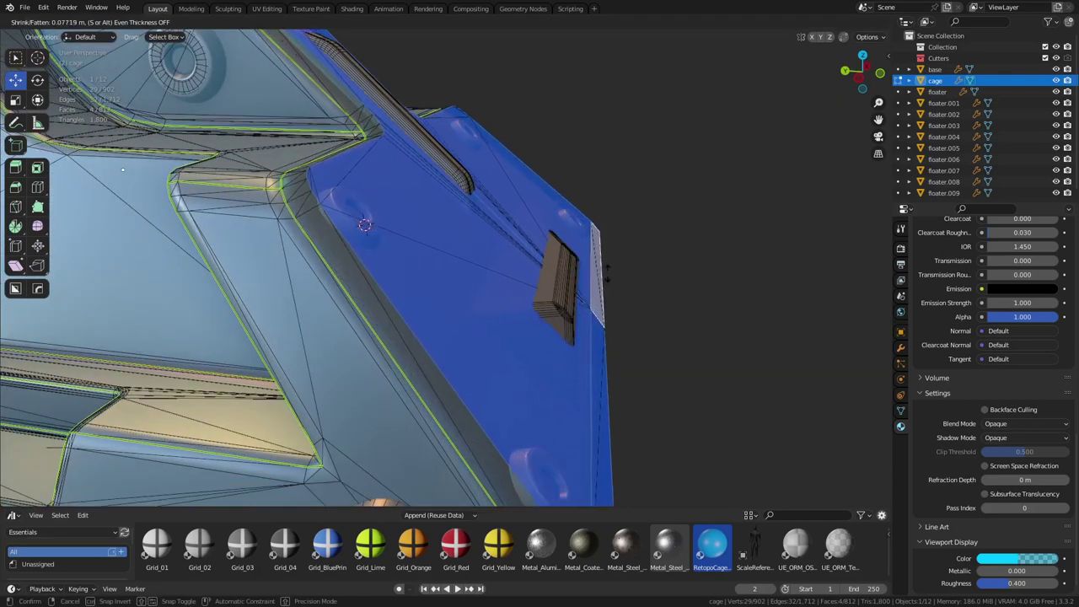
{"action": "left_click", "coordinate": [365, 223]}
{"action": "middle_click_drag", "start_coordinate": [364, 223], "coordinate": [384, 146]}
{"action": "middle_click_drag", "start_coordinate": [512, 296], "coordinate": [414, 319], "text": "shift"}
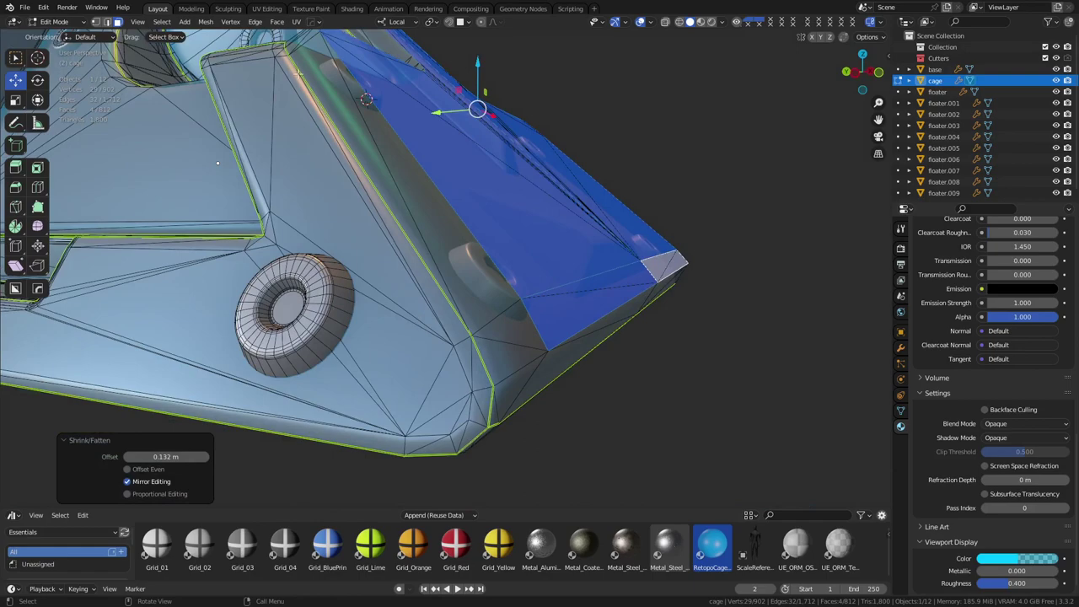
{"action": "middle_click_drag", "start_coordinate": [563, 244], "coordinate": [652, 326]}
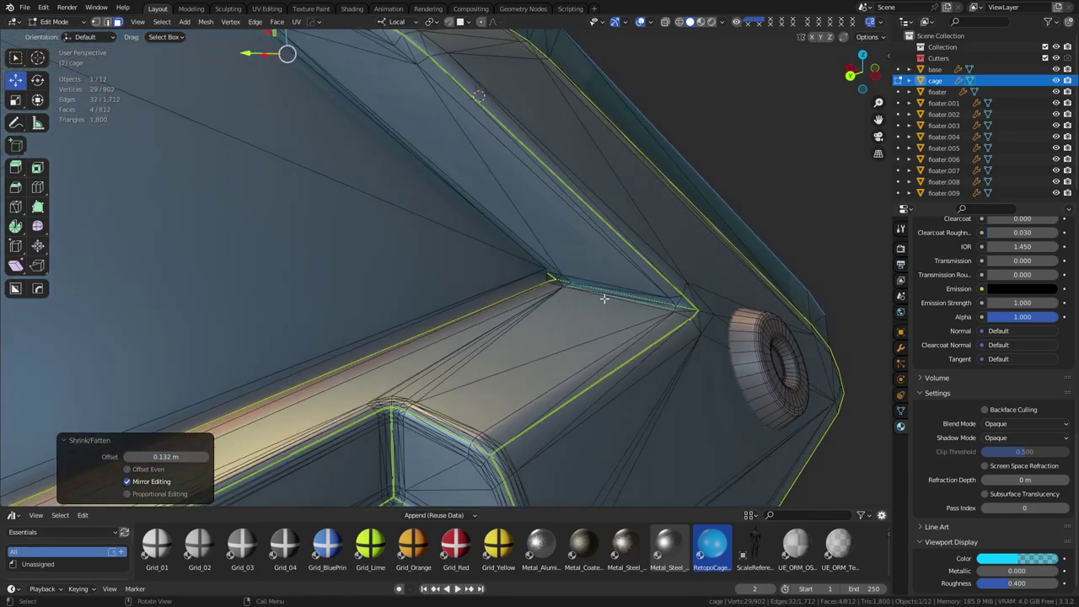
{"action": "middle_click_drag", "start_coordinate": [448, 79], "coordinate": [566, 301]}
{"action": "left_click", "coordinate": [515, 253]}
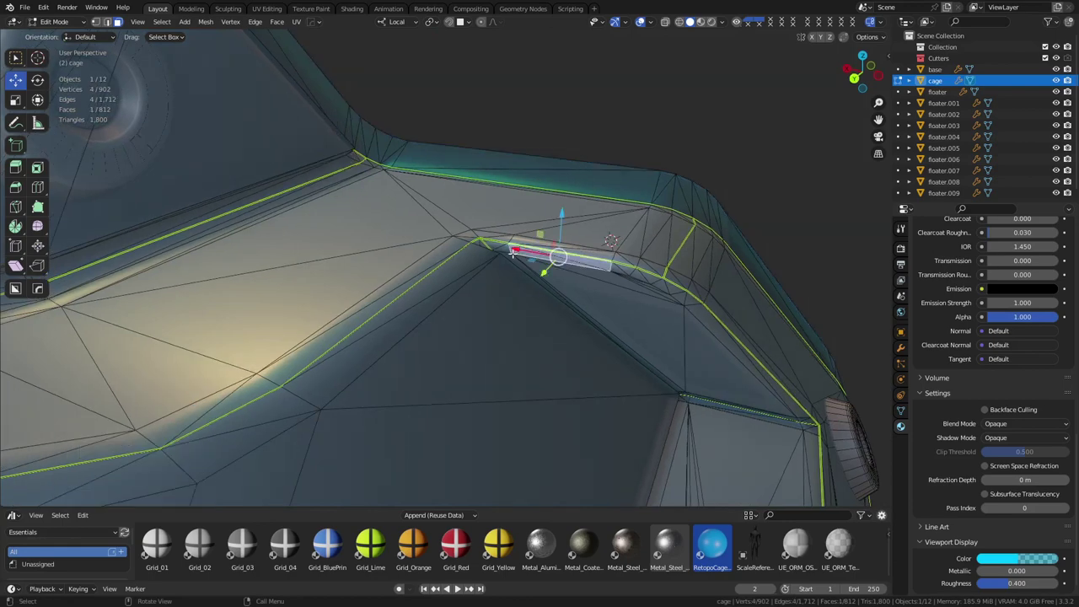
{"action": "left_click", "coordinate": [505, 257], "text": "shift"}
{"action": "left_click", "coordinate": [497, 248], "text": "shift"}
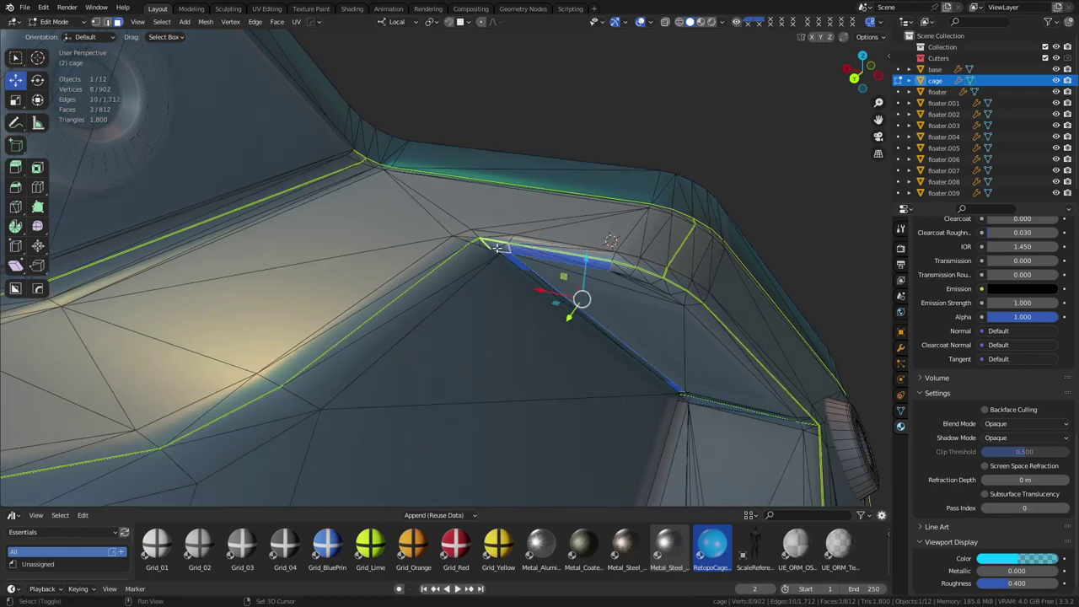
- Select the narrow slanted inner wall face at the recess corner and move it about 0.02 m along local Y
{"action": "left_click", "coordinate": [557, 278]}
{"action": "middle_click_drag", "start_coordinate": [541, 275], "coordinate": [511, 249]}
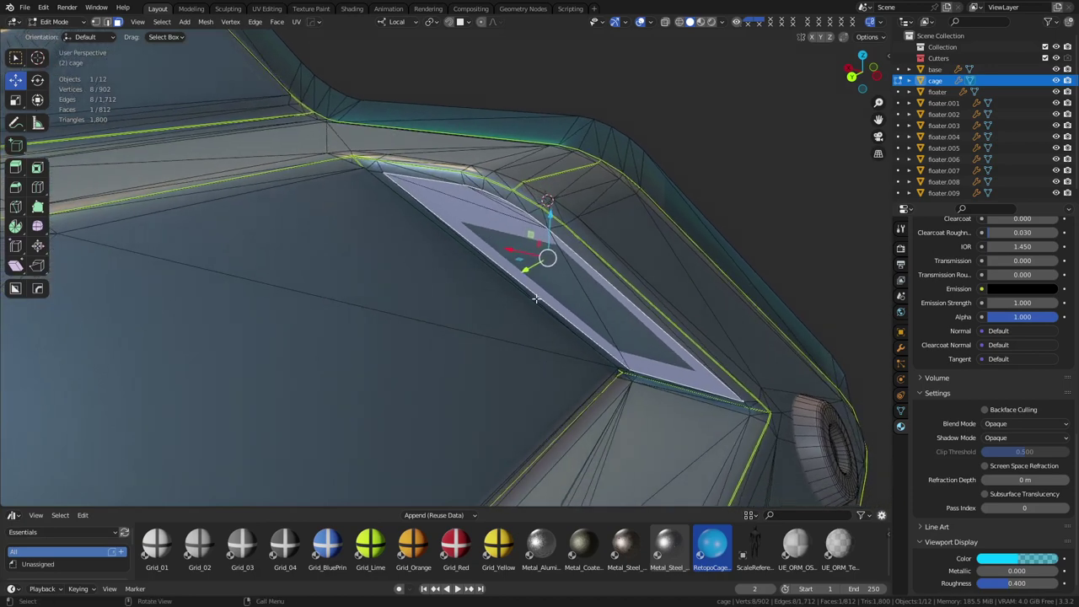
{"action": "key", "text": "g"}
{"action": "key", "text": "y"}
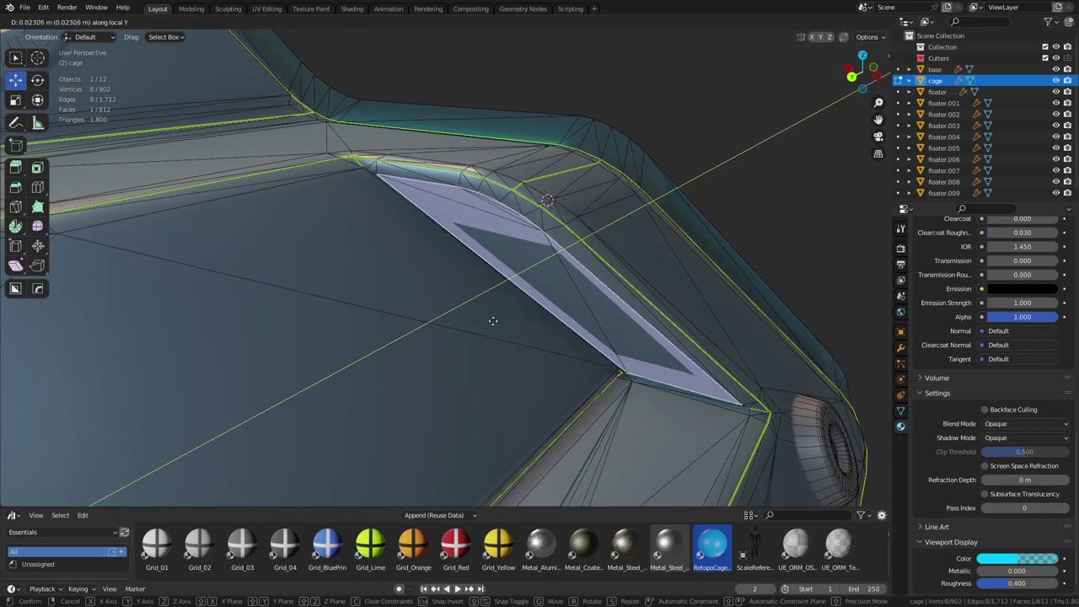
{"action": "left_click", "coordinate": [495, 313]}
- Nudge the same slanted wall face a little further along its local Y axis
{"action": "middle_click_drag", "start_coordinate": [511, 308], "coordinate": [560, 293]}
{"action": "scroll", "coordinate": [561, 293], "scroll_direction": "up", "scroll_amount": 5}
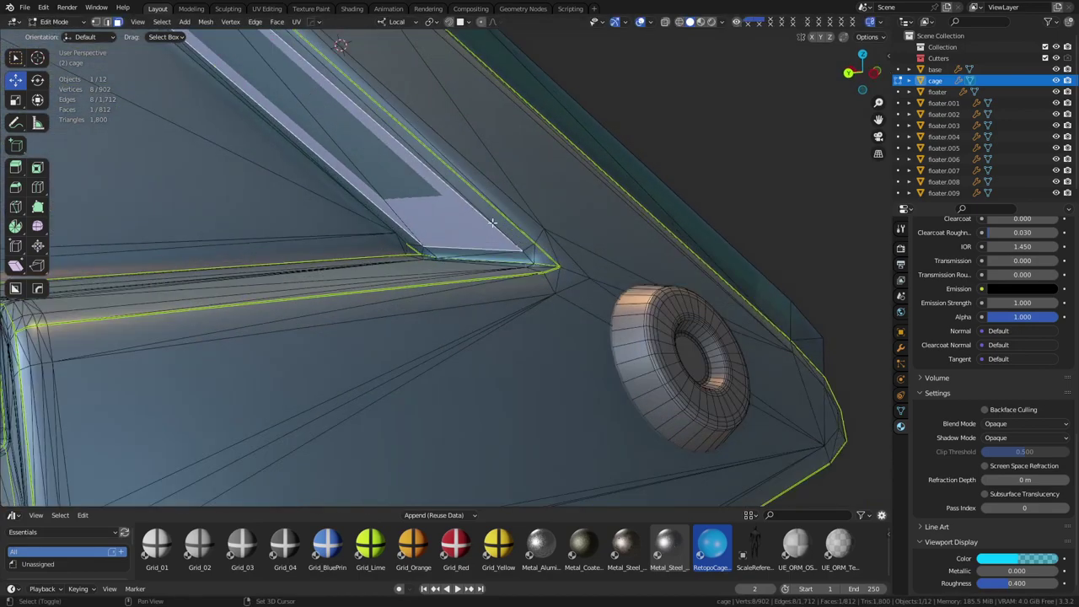
{"action": "key", "text": "g"}
{"action": "key", "text": "y"}
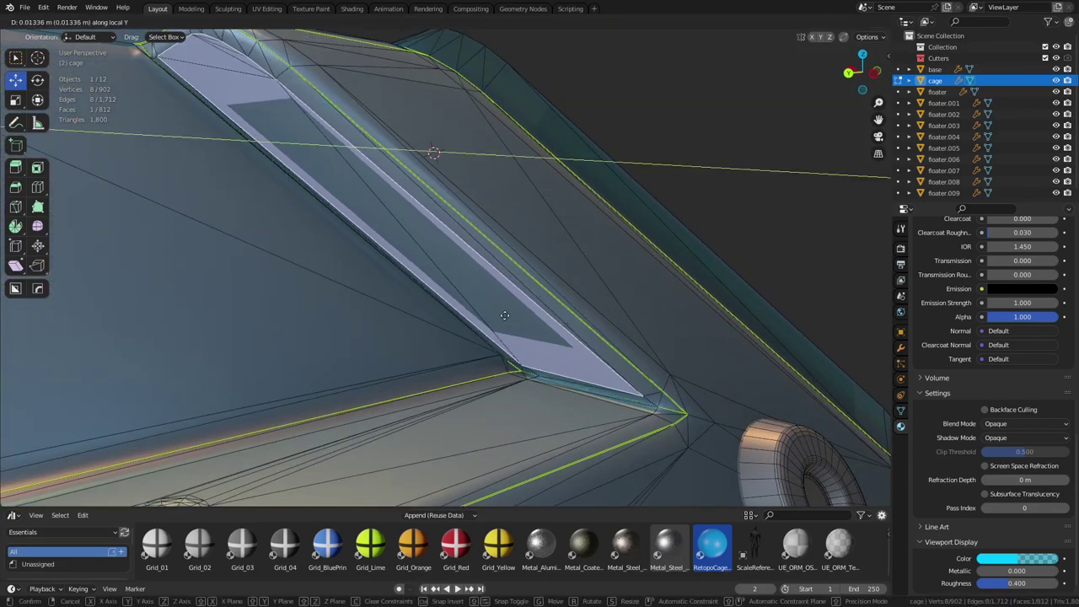
{"action": "left_click", "coordinate": [571, 322]}
- Turn off the wireframe overlay to see the slanted wall face more clearly in Edit Mode
{"action": "middle_click_drag", "start_coordinate": [571, 321], "coordinate": [403, 296]}
{"action": "scroll", "coordinate": [556, 306], "scroll_direction": "up", "scroll_amount": 3}
{"action": "middle_click_drag", "start_coordinate": [329, 278], "coordinate": [489, 261], "text": "shift"}
{"action": "key", "text": "ctrl+Tab"}
{"action": "left_click", "coordinate": [512, 315]}
{"action": "key", "text": "Tab"}
{"action": "left_click", "coordinate": [490, 260]}
- Make the cage material's viewport display color more opaque and set its display roughness to 0.414
{"action": "left_click", "coordinate": [1040, 559]}
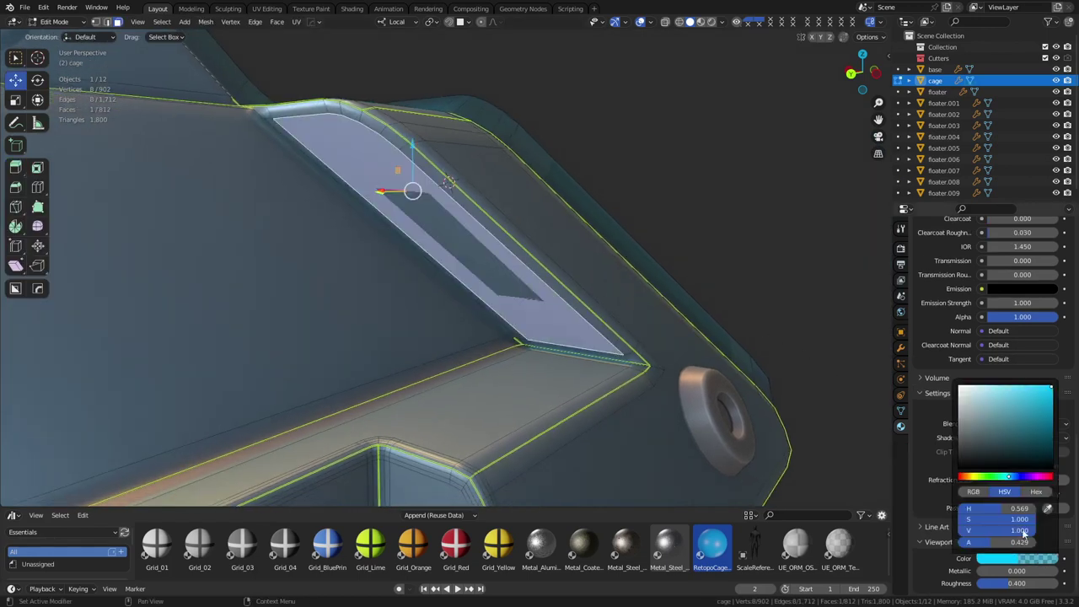
{"action": "mouse_move", "coordinate": [1023, 539]}
{"action": "left_mouse_down"}
{"action": "mouse_move", "coordinate": [1012, 539]}
{"action": "mouse_move", "coordinate": [1023, 542]}
{"action": "left_mouse_up"}
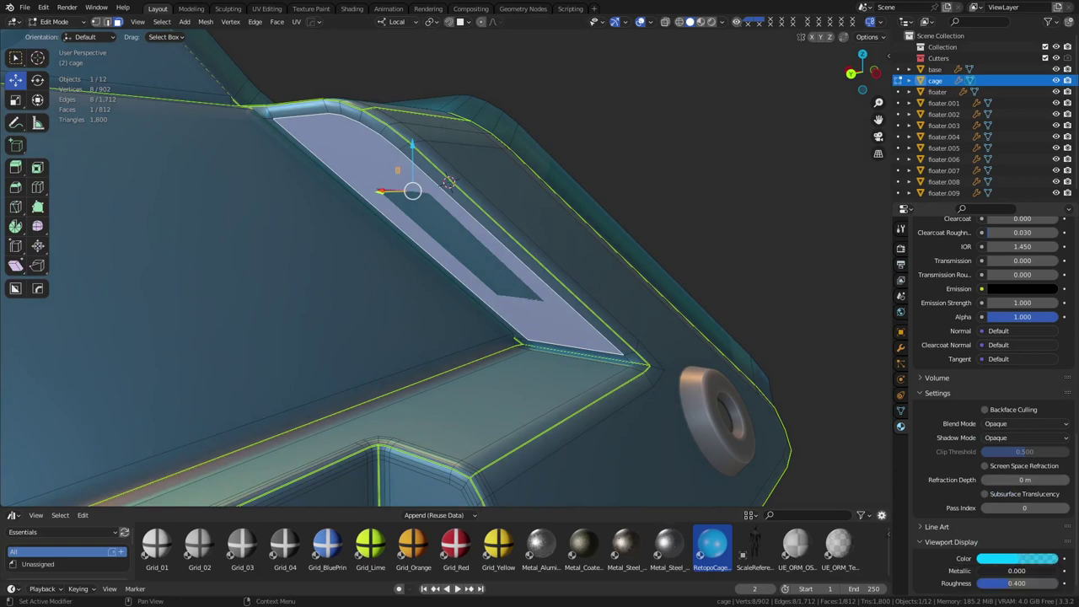
{"action": "left_click", "coordinate": [942, 584]}
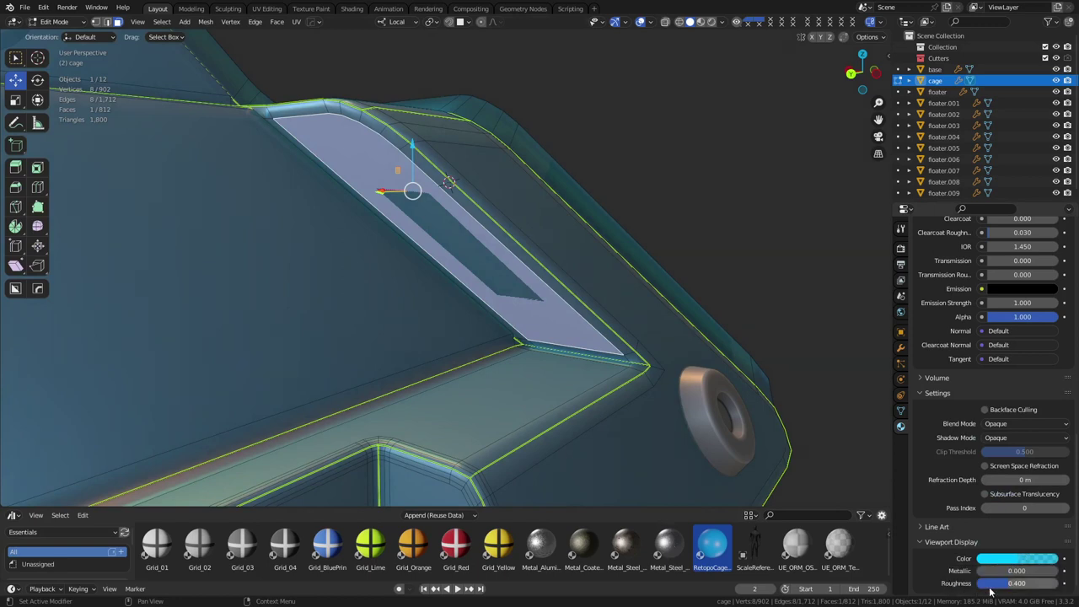
{"action": "left_click_drag", "start_coordinate": [1016, 583], "coordinate": [1022, 583]}
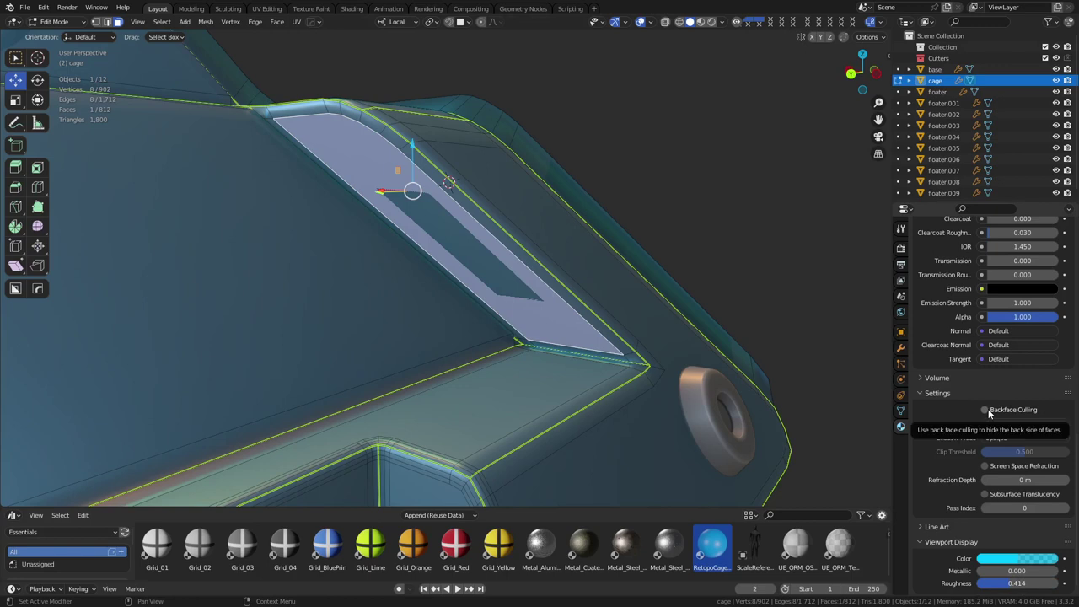
- Shrink the slanted wall face by 0.000953 m along its normal and show the cage's object properties
{"action": "middle_click_drag", "start_coordinate": [574, 243], "coordinate": [578, 270]}
{"action": "key", "text": "alt+s"}
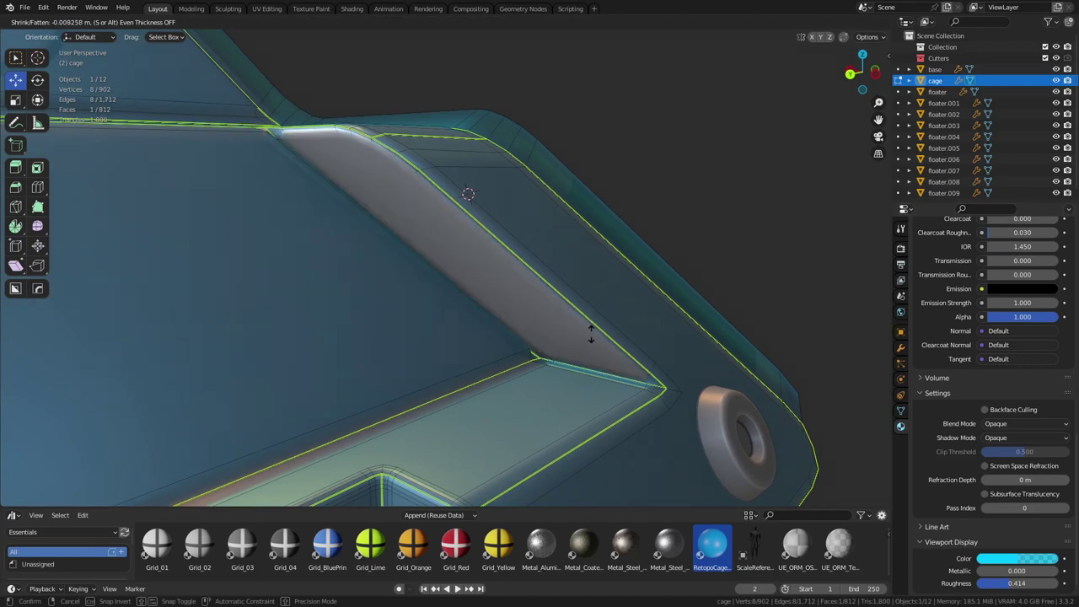
{"action": "left_click", "coordinate": [582, 319]}
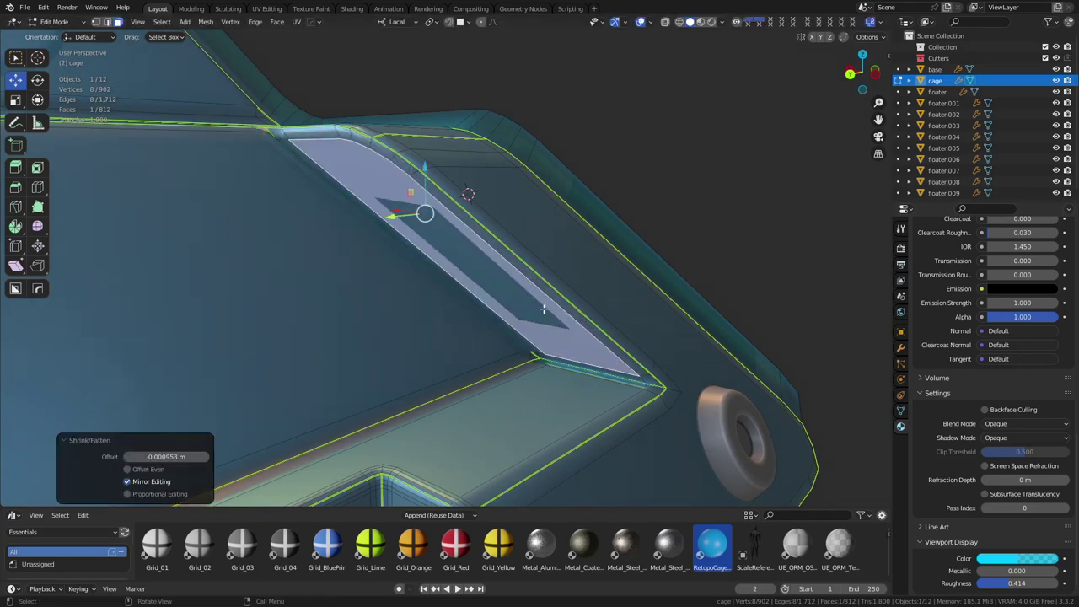
{"action": "middle_click_drag", "start_coordinate": [582, 319], "coordinate": [455, 287]}
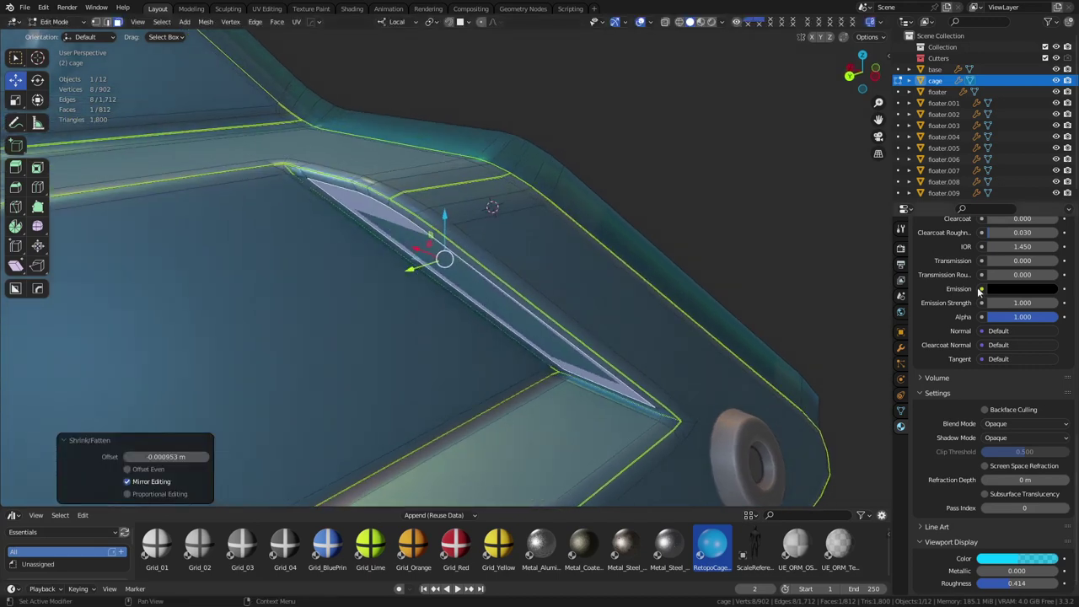
{"action": "left_click", "coordinate": [901, 332]}
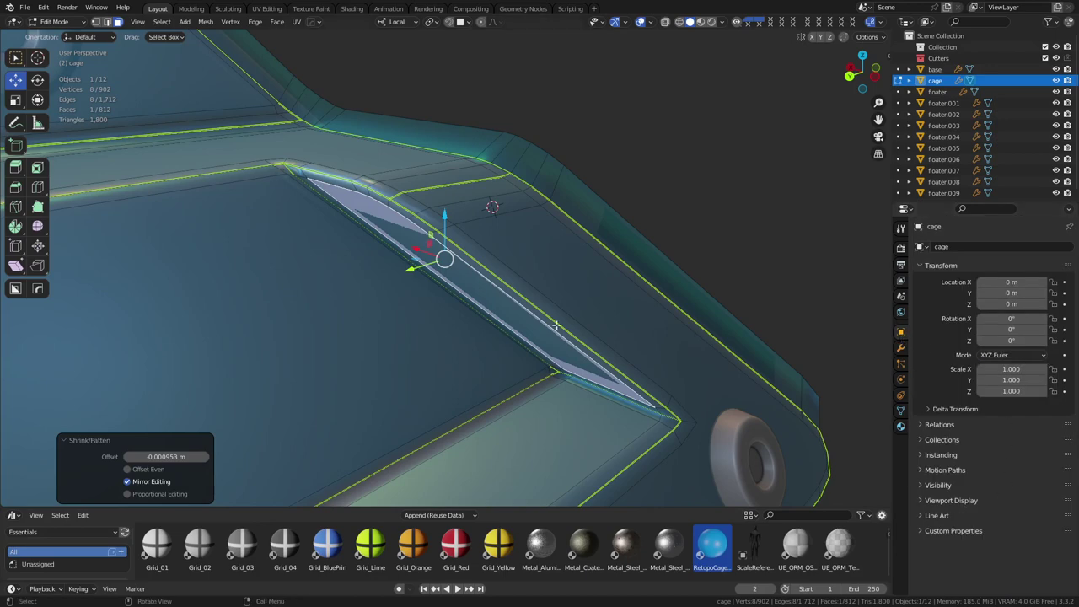
- Examine the large recessed side panel and the surrounding cage in Object Mode for geometry that still protrudes
{"action": "middle_click_drag", "start_coordinate": [541, 317], "coordinate": [508, 337]}
{"action": "left_click", "coordinate": [489, 333]}
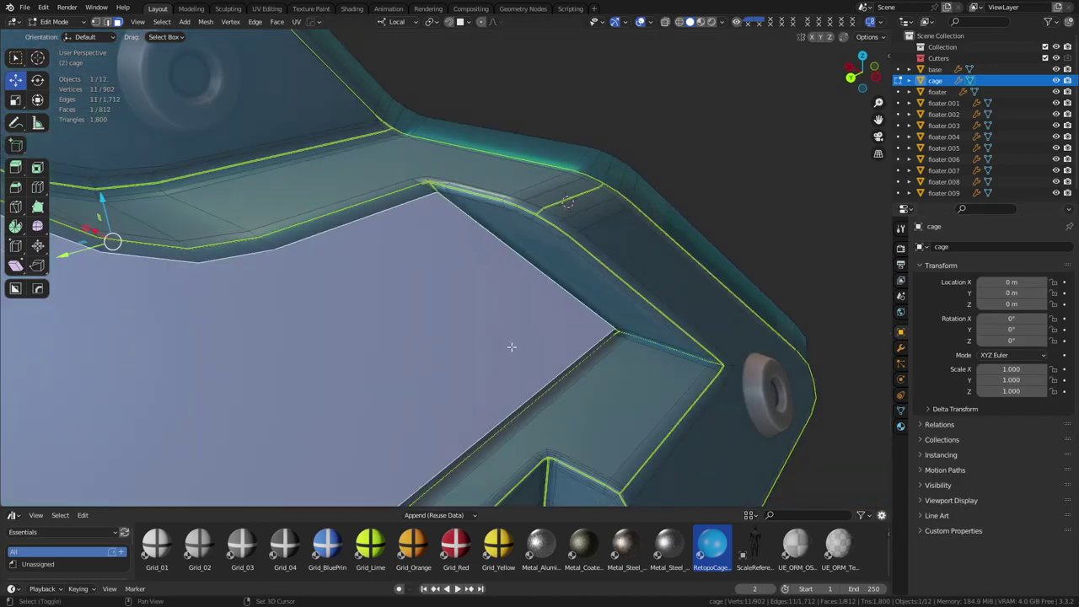
{"action": "scroll", "coordinate": [596, 320], "scroll_direction": "down", "scroll_amount": 3}
{"action": "middle_click_drag", "start_coordinate": [595, 320], "coordinate": [585, 329]}
{"action": "middle_click_drag", "start_coordinate": [510, 337], "coordinate": [562, 366]}
{"action": "middle_click_drag", "start_coordinate": [636, 367], "coordinate": [406, 303]}
{"action": "key", "text": "Tab"}
{"action": "scroll", "coordinate": [485, 277], "scroll_direction": "down", "scroll_amount": 4}
{"action": "middle_click_drag", "start_coordinate": [406, 303], "coordinate": [491, 275], "text": "shift"}
{"action": "key", "text": "ctrl+Tab"}
{"action": "left_click", "coordinate": [527, 274]}
- Select the outer frame face on both sides of the cage and fatten them along their normals to cover the bolts
{"action": "left_click", "coordinate": [401, 311]}
{"action": "scroll", "coordinate": [402, 310], "scroll_direction": "down", "scroll_amount": 2}
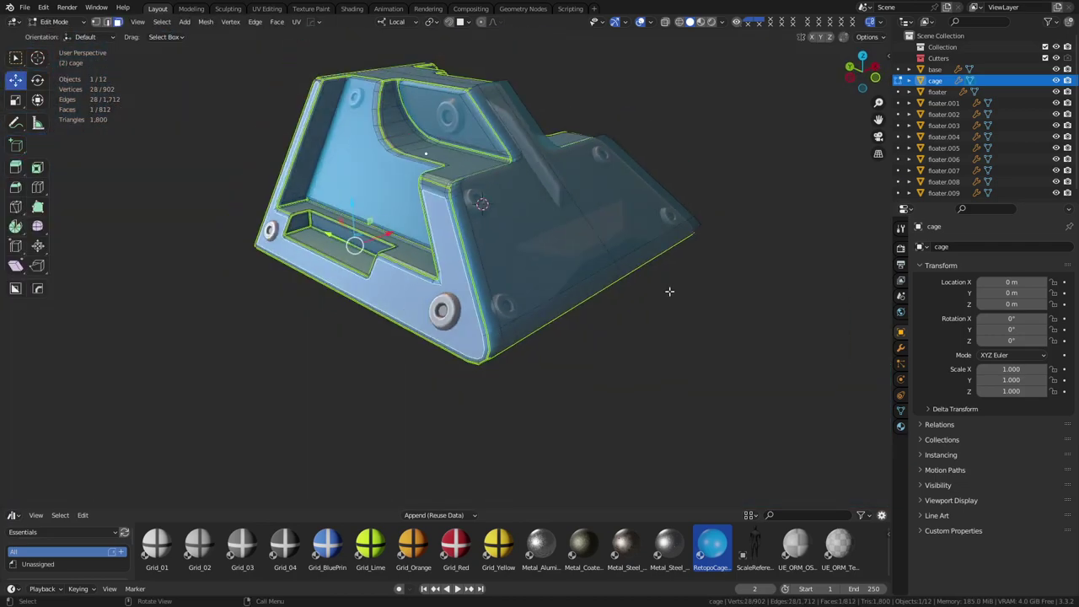
{"action": "middle_click_drag", "start_coordinate": [694, 289], "coordinate": [596, 285]}
{"action": "left_click", "coordinate": [548, 253], "text": "shift"}
{"action": "middle_click_drag", "start_coordinate": [548, 253], "coordinate": [631, 303]}
{"action": "key", "text": "alt+s"}
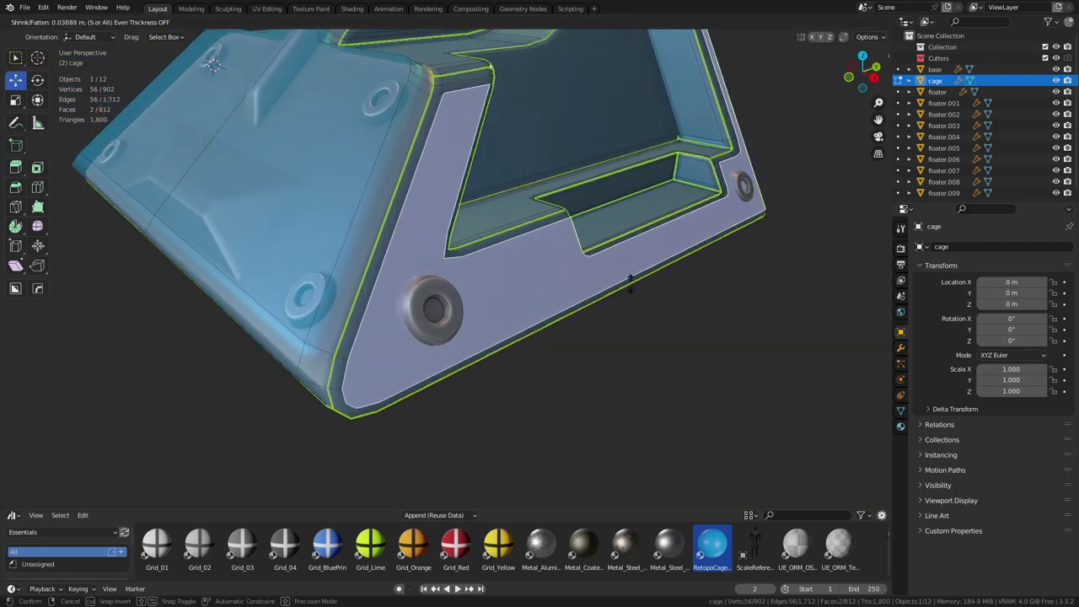
{"action": "left_click", "coordinate": [629, 258]}
- Switch to Object Mode and check the cage from several sides for bolts or details that still poke through
{"action": "middle_click_drag", "start_coordinate": [629, 258], "coordinate": [585, 251]}
{"action": "scroll", "coordinate": [459, 259], "scroll_direction": "up", "scroll_amount": 3}
{"action": "key", "text": "Tab"}
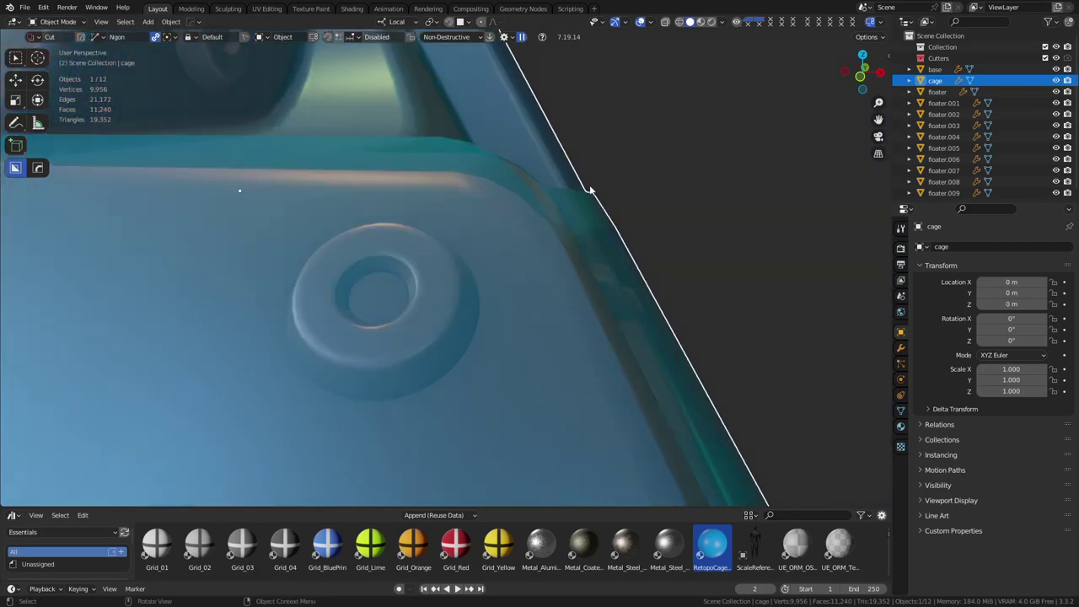
{"action": "middle_click_drag", "start_coordinate": [585, 203], "coordinate": [411, 272]}
{"action": "key", "text": "ctrl+Tab"}
{"action": "key", "text": "6"}
{"action": "key", "text": "ctrl+Tab"}
{"action": "left_click", "coordinate": [435, 299]}
{"action": "left_click", "coordinate": [644, 265]}
{"action": "scroll", "coordinate": [643, 272], "scroll_direction": "down", "scroll_amount": 3}
{"action": "middle_click_drag", "start_coordinate": [640, 282], "coordinate": [472, 328]}
{"action": "key", "text": "ctrl+Tab"}
{"action": "key", "text": "Escape"}
{"action": "middle_click_drag", "start_coordinate": [628, 327], "coordinate": [499, 314]}
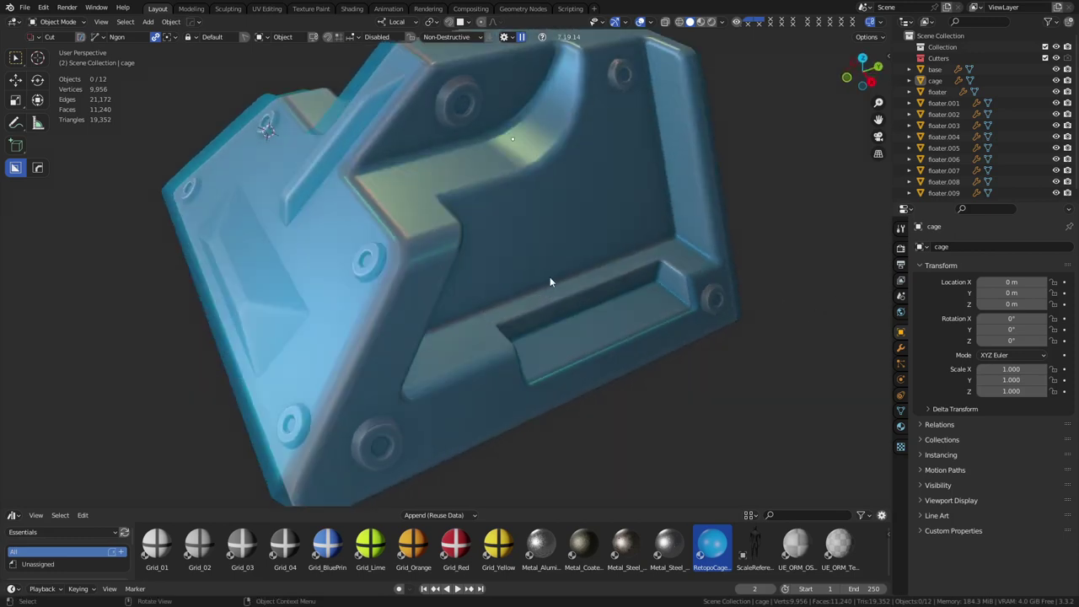
- Select the cage and export only that object to the Desktop as cage.fbx
{"action": "left_click", "coordinate": [412, 267]}
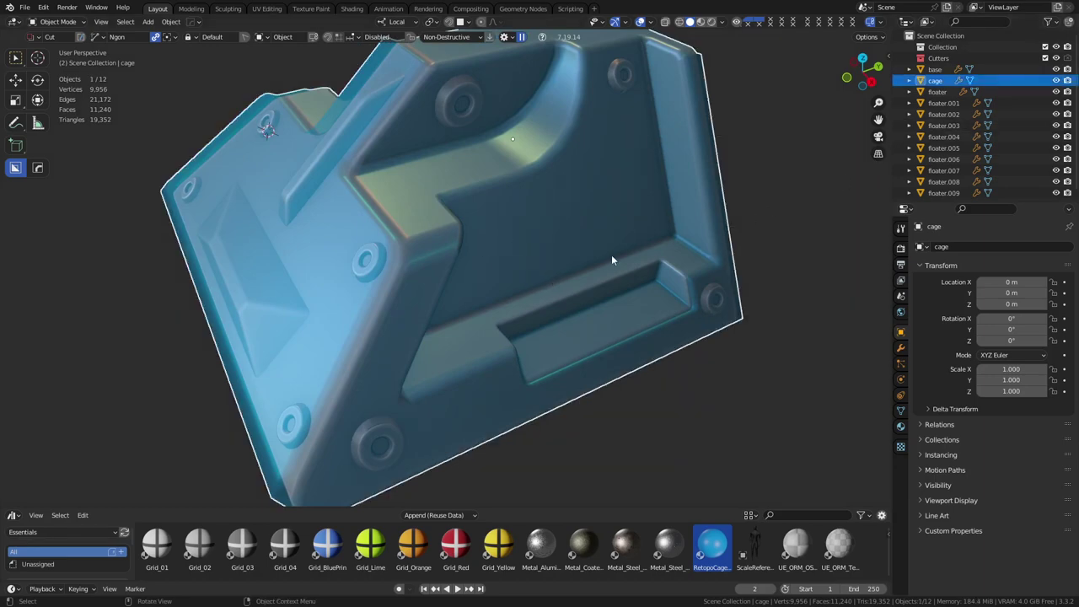
{"action": "key", "text": "ctrl+s"}
{"action": "left_click", "coordinate": [643, 159]}
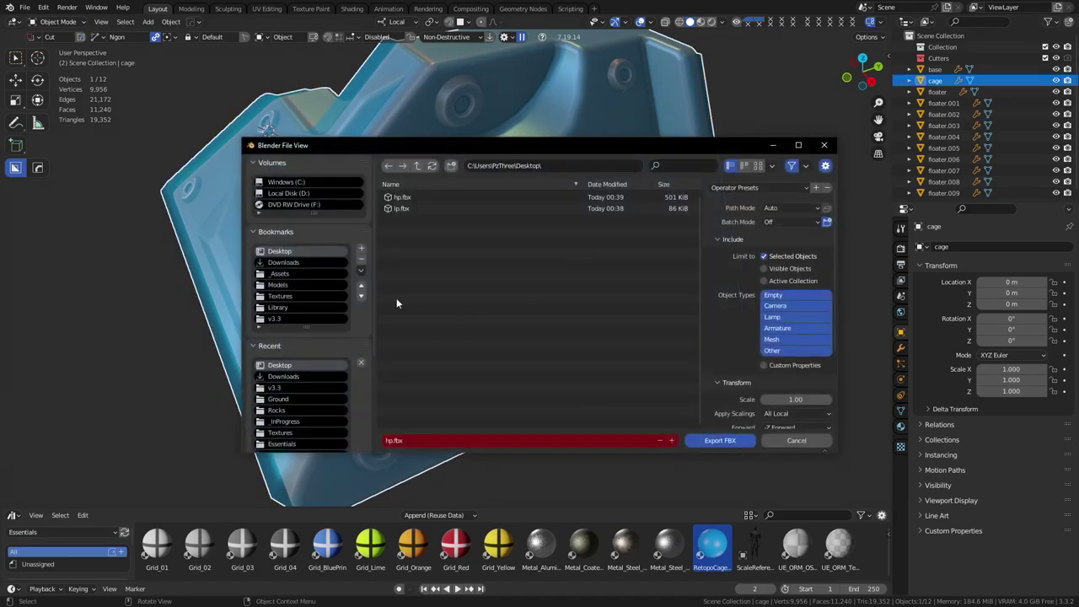
{"action": "left_click", "coordinate": [448, 442]}
{"action": "type", "text": "cage"}
{"action": "key", "text": "Return"}
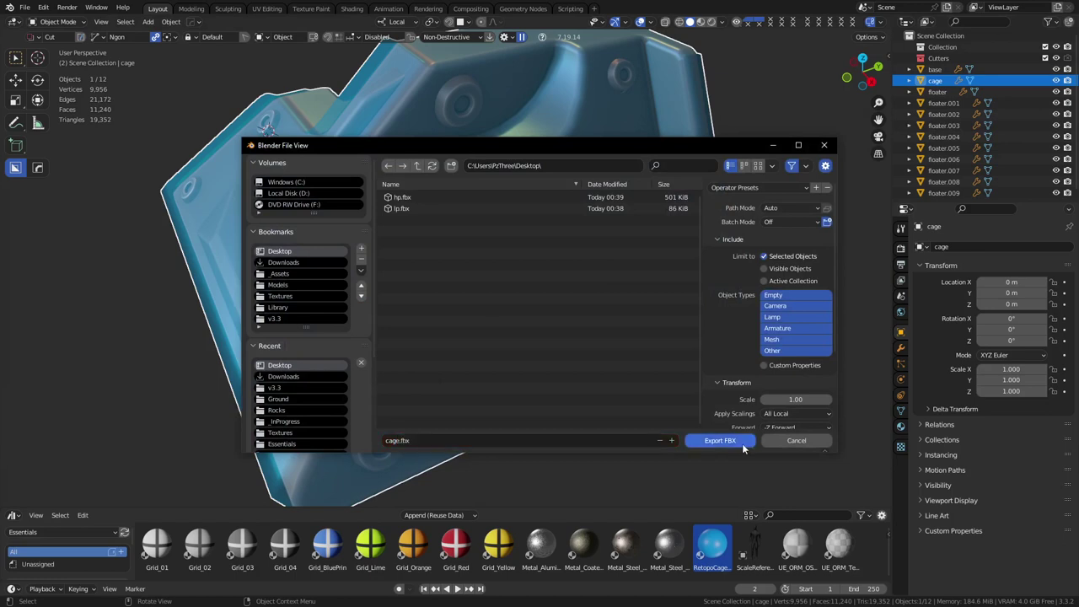
{"action": "left_click", "coordinate": [721, 441]}
- Show the cage's modifiers in the properties
{"action": "key", "text": "ctrl+Tab"}
{"action": "left_click", "coordinate": [591, 417]}
{"action": "left_click", "coordinate": [901, 348]}
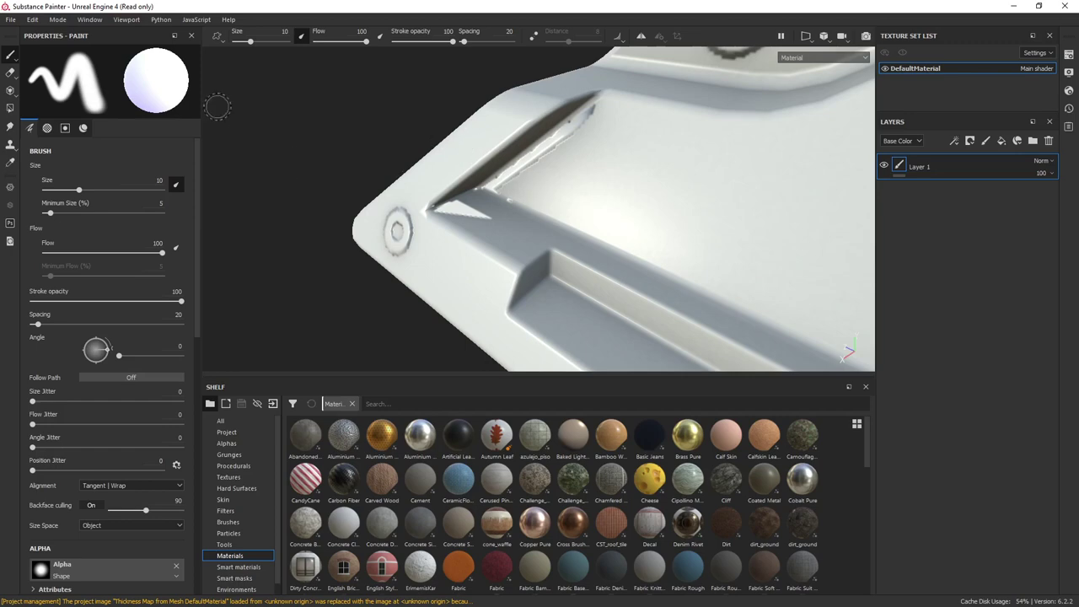
- In Substance Painter, enable Use Cage with cage.fbx in the baking settings and bake the seven selected mesh maps
{"action": "left_click", "coordinate": [41, 20]}
{"action": "left_click", "coordinate": [101, 74]}
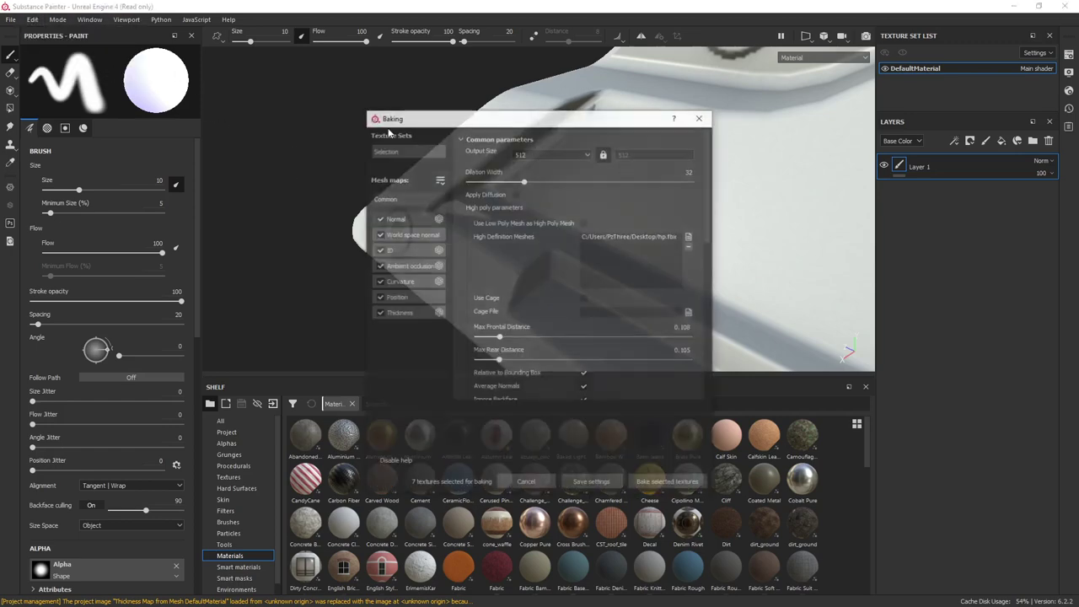
{"action": "left_click", "coordinate": [584, 299]}
{"action": "left_click", "coordinate": [690, 312]}
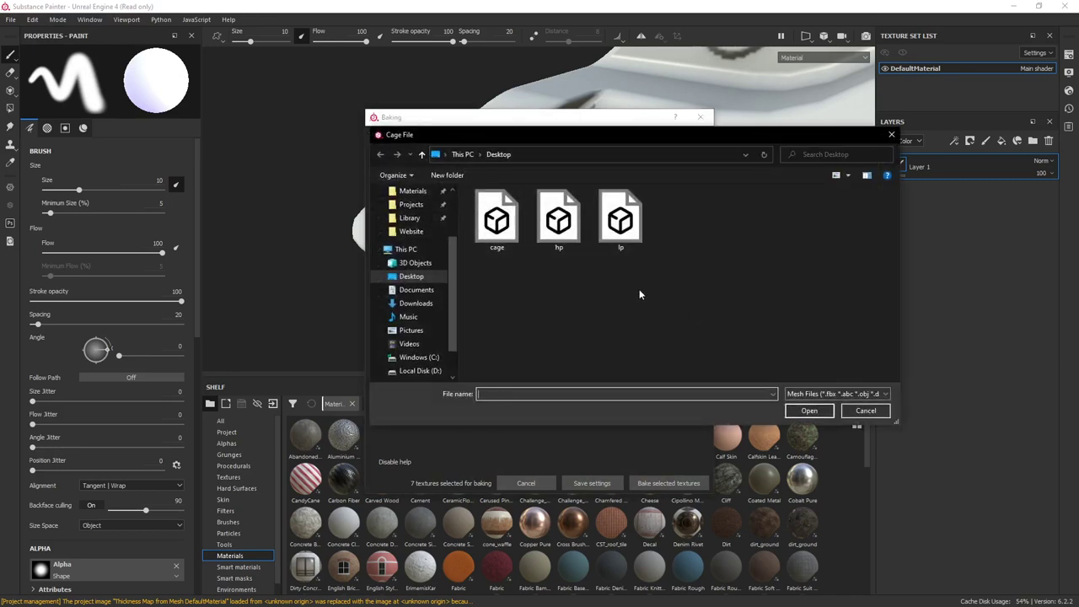
{"action": "double_click", "coordinate": [504, 236]}
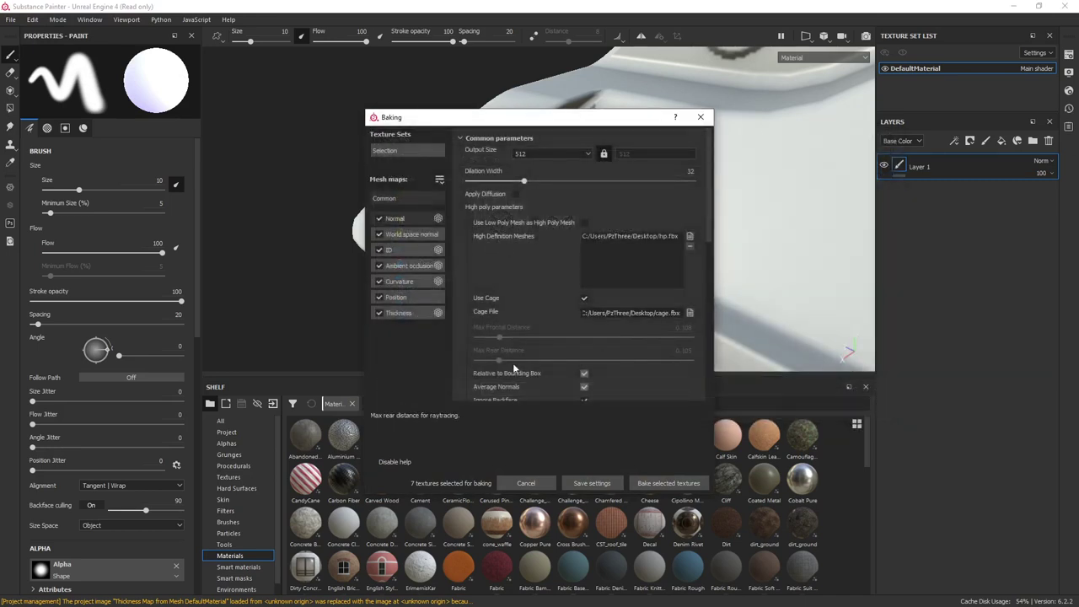
{"action": "left_click", "coordinate": [662, 484]}
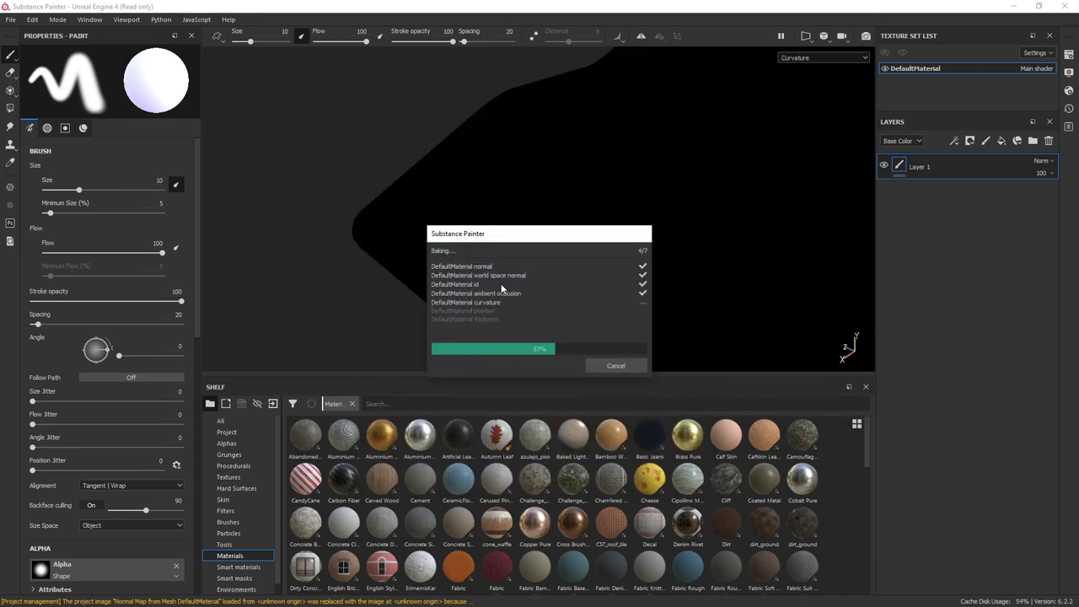
{"action": "left_click", "coordinate": [605, 366]}
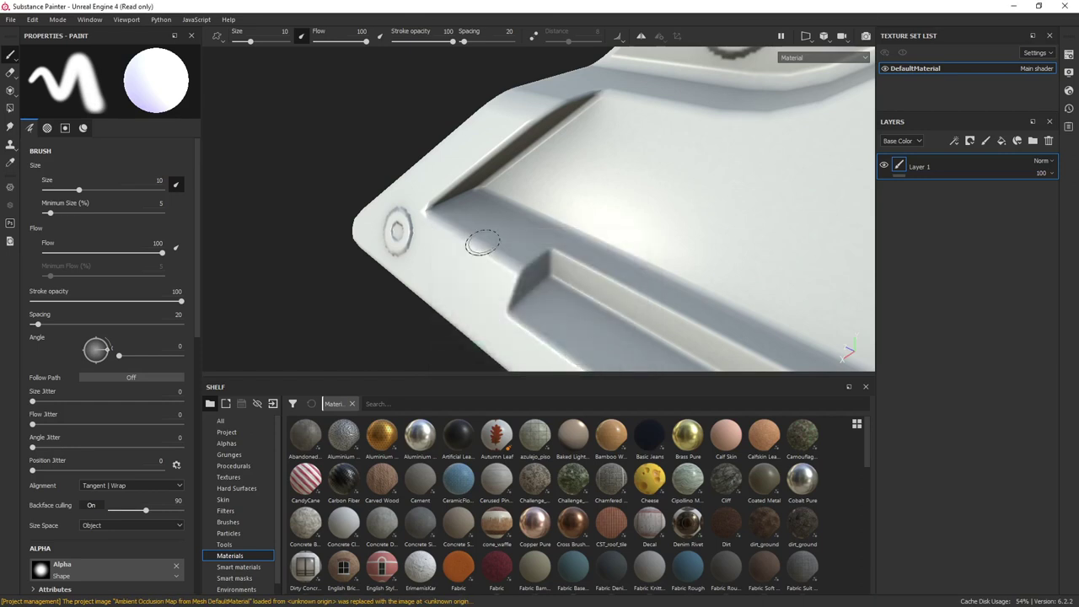
- Inspect the newly baked recess corner, bolts and raised strips up close for artifacts
{"action": "left_click_drag", "start_coordinate": [475, 238], "coordinate": [548, 185], "text": "alt"}
{"action": "scroll", "coordinate": [548, 186], "scroll_direction": "up", "scroll_amount": 2}
{"action": "scroll", "coordinate": [548, 185], "scroll_direction": "up", "scroll_amount": 2}
{"action": "middle_click_drag", "start_coordinate": [433, 219], "coordinate": [715, 138], "text": "alt"}
{"action": "left_click_drag", "start_coordinate": [544, 187], "coordinate": [657, 137], "text": "alt"}
{"action": "right_click_drag", "start_coordinate": [658, 137], "coordinate": [628, 186], "text": "alt"}
{"action": "scroll", "coordinate": [627, 187], "scroll_direction": "down", "scroll_amount": 2}
{"action": "left_click_drag", "start_coordinate": [557, 157], "coordinate": [619, 164], "text": "alt"}
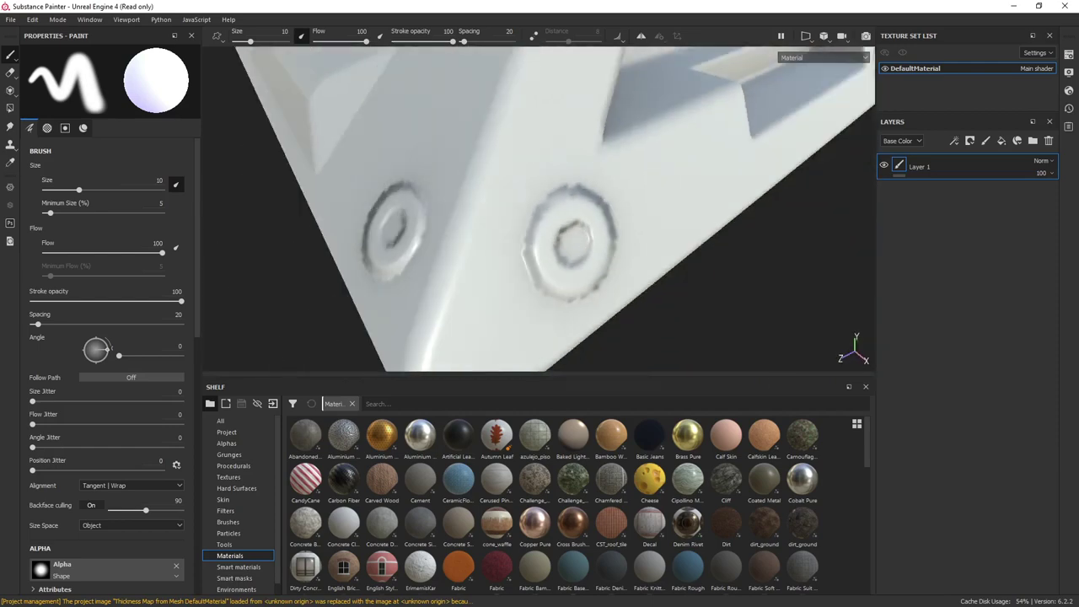
{"action": "middle_click_drag", "start_coordinate": [482, 145], "coordinate": [532, 347], "text": "alt"}
{"action": "left_click_drag", "start_coordinate": [532, 346], "coordinate": [594, 337], "text": "alt"}
{"action": "middle_click_drag", "start_coordinate": [493, 166], "coordinate": [585, 369], "text": "alt"}
{"action": "left_click_drag", "start_coordinate": [585, 368], "coordinate": [470, 298], "text": "alt"}
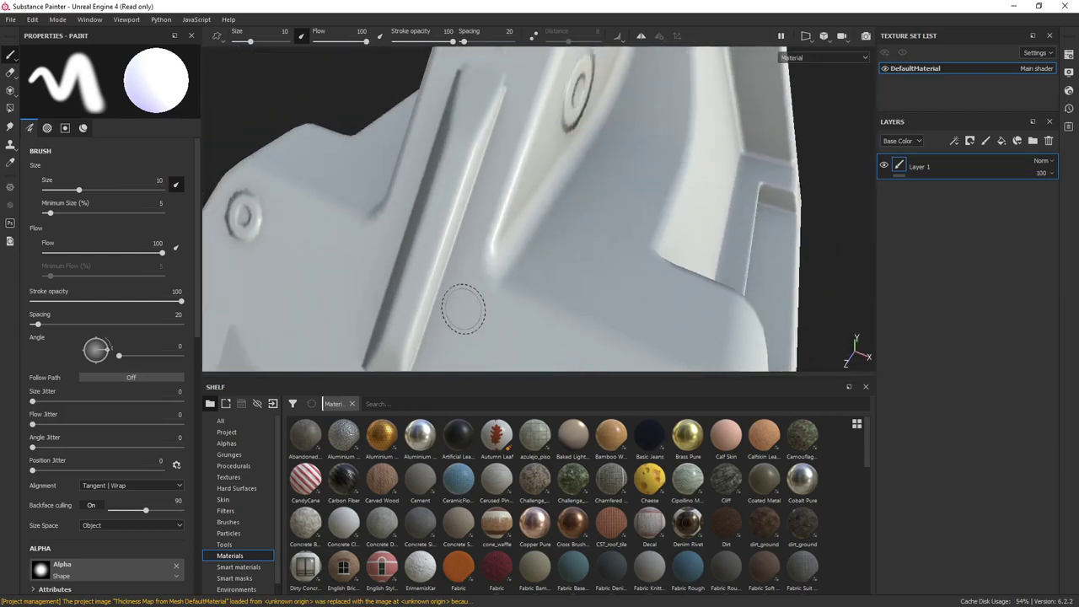
- Review the whole baked model, then examine the slanted recess wall closely
{"action": "scroll", "coordinate": [470, 299], "scroll_direction": "down", "scroll_amount": 3}
{"action": "left_click_drag", "start_coordinate": [708, 187], "coordinate": [498, 173], "text": "alt"}
{"action": "middle_click_drag", "start_coordinate": [679, 108], "coordinate": [449, 189], "text": "alt"}
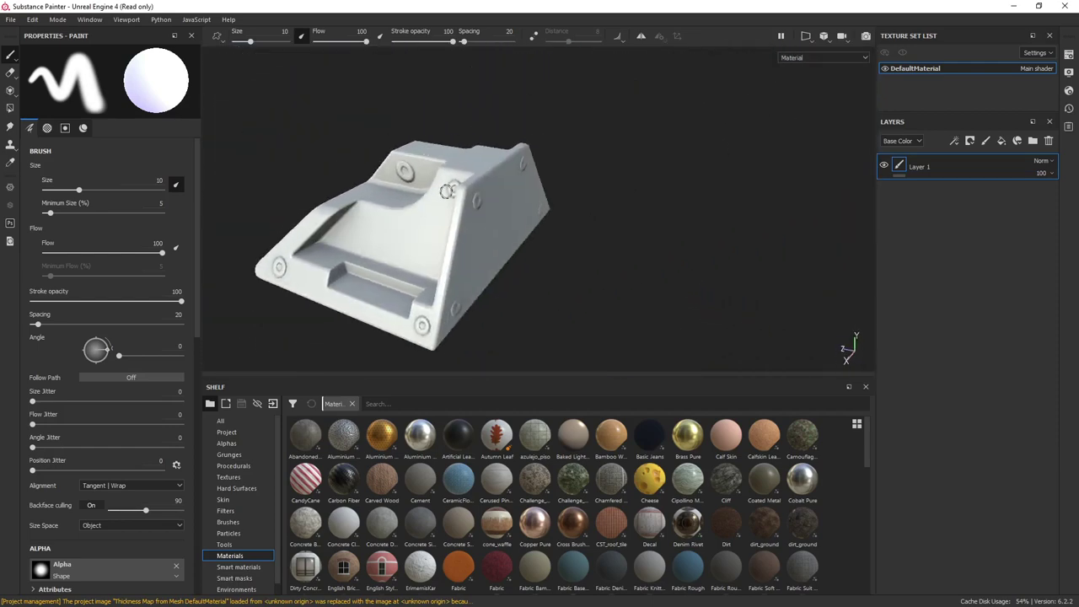
{"action": "scroll", "coordinate": [448, 190], "scroll_direction": "up", "scroll_amount": 3}
{"action": "middle_click_drag", "start_coordinate": [388, 254], "coordinate": [462, 216], "text": "alt"}
{"action": "left_click_drag", "start_coordinate": [462, 217], "coordinate": [426, 174], "text": "alt"}
{"action": "scroll", "coordinate": [426, 174], "scroll_direction": "up", "scroll_amount": 5}
{"action": "left_click_drag", "start_coordinate": [534, 234], "coordinate": [430, 172], "text": "alt"}
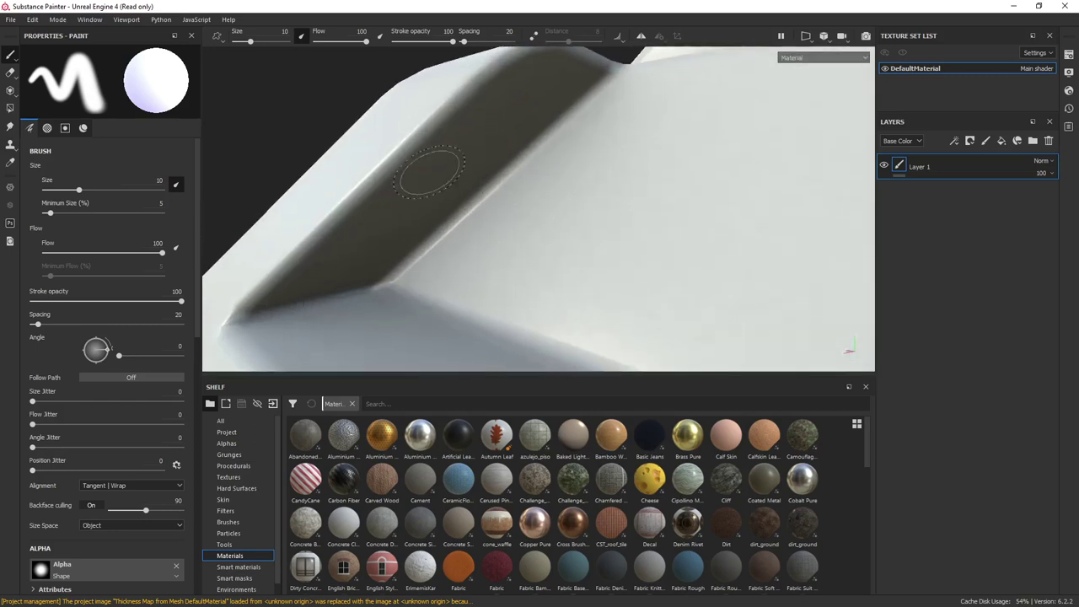
- Reopen the mesh map baking settings and set the output size to 2048
{"action": "left_click", "coordinate": [31, 18]}
{"action": "left_click", "coordinate": [81, 59]}
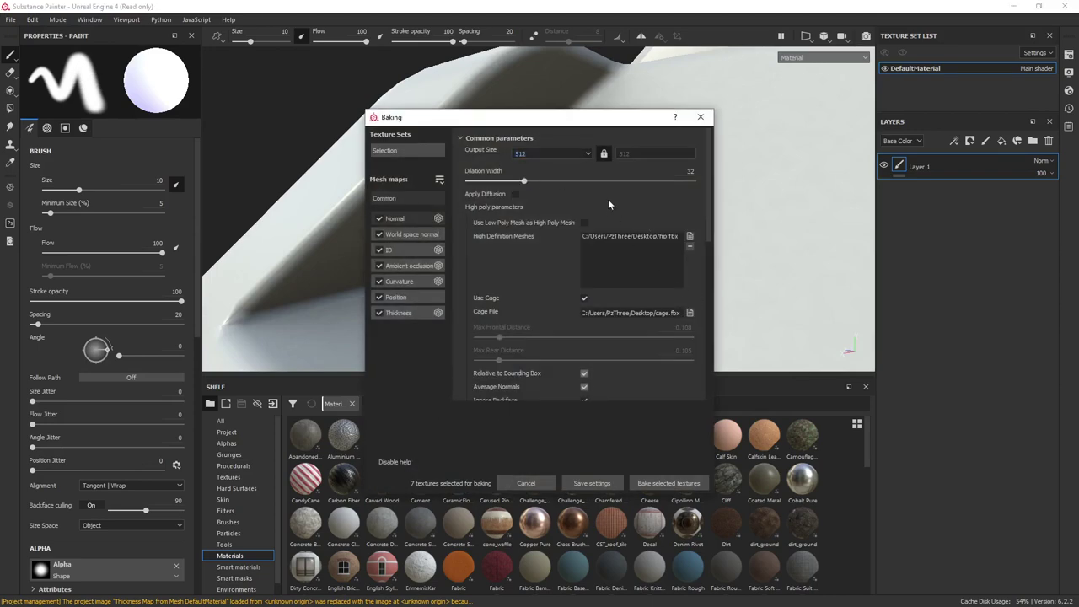
{"action": "left_click", "coordinate": [546, 155]}
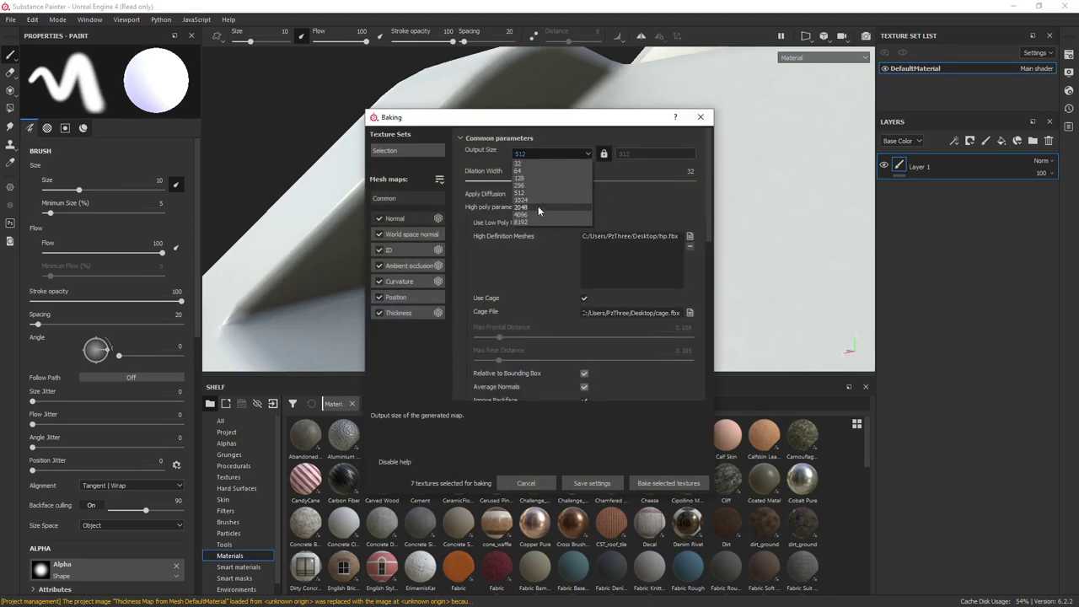
{"action": "left_click", "coordinate": [538, 207]}
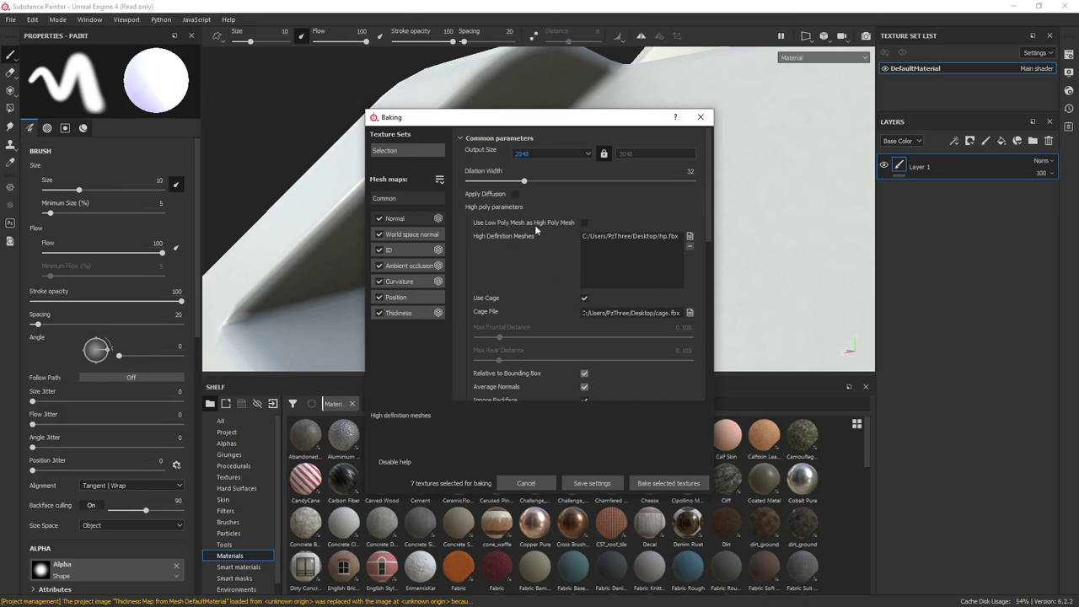
- Turn on antialiasing in the common baking parameters and rebake the seven selected mesh maps
{"action": "scroll", "coordinate": [524, 261], "scroll_direction": "down", "scroll_amount": 1}
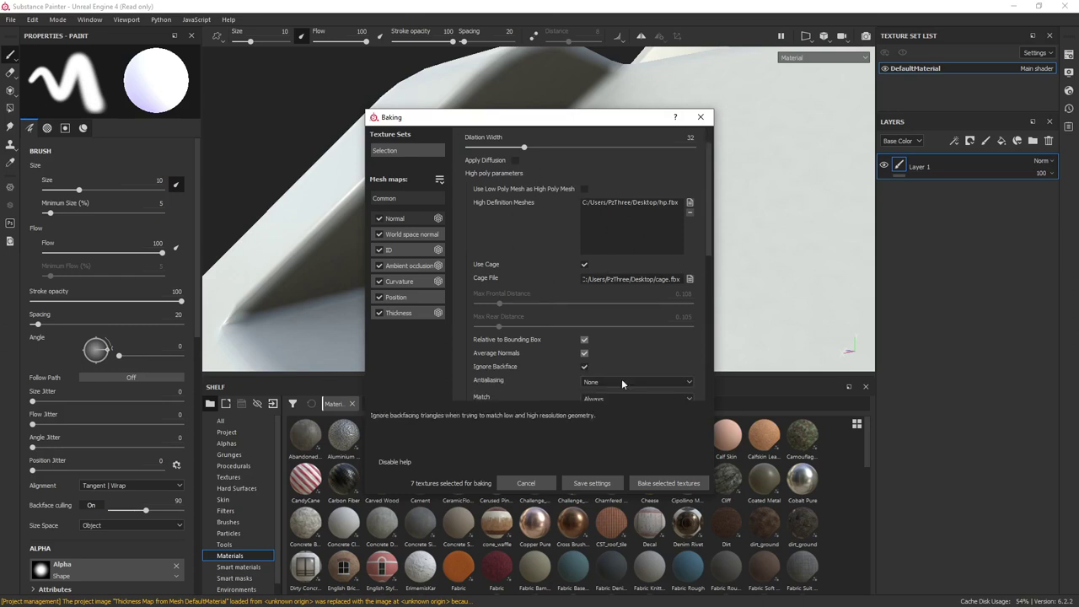
{"action": "left_click", "coordinate": [630, 382]}
{"action": "left_click", "coordinate": [626, 400]}
{"action": "left_click", "coordinate": [669, 483]}
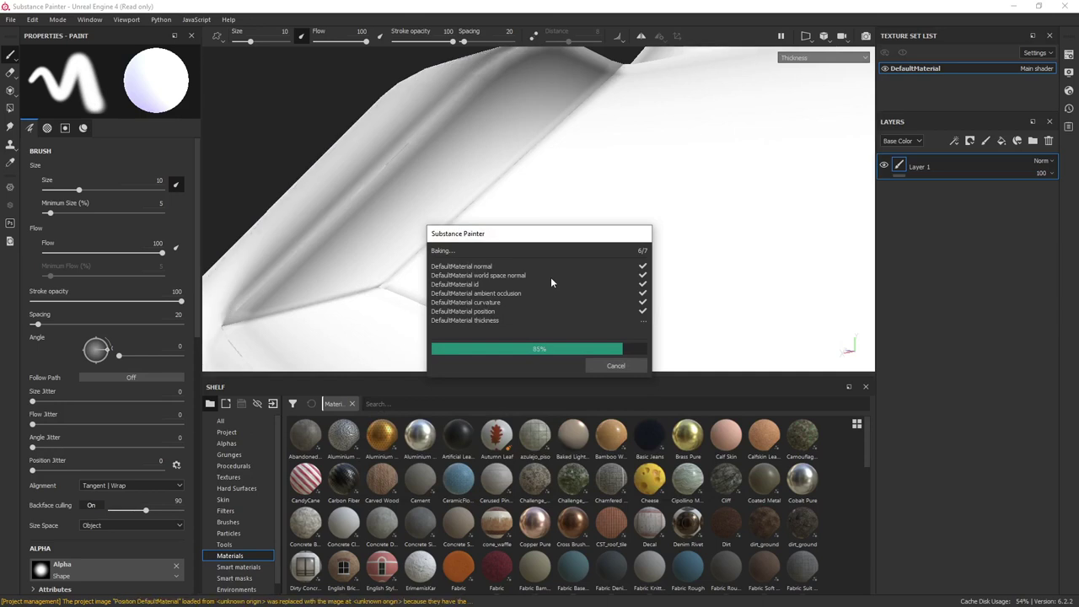
{"action": "left_click", "coordinate": [615, 367]}
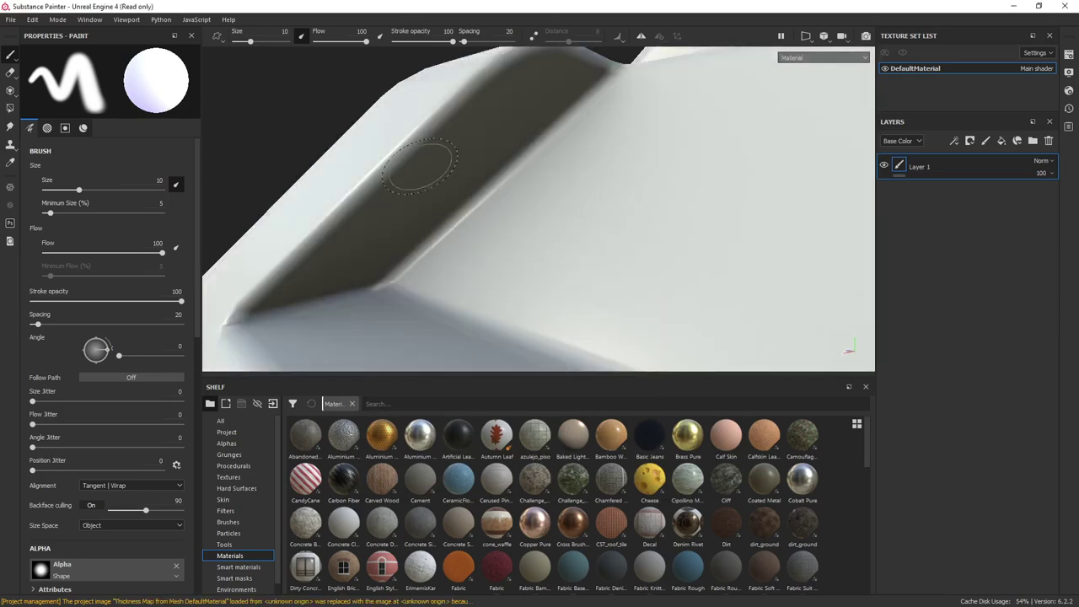
- Inspect the slanted recess wall and the nearby recess corner on the rebaked model from several angles
{"action": "mouse_move", "coordinate": [398, 169]}
{"action": "left_mouse_down", "text": "alt"}
{"action": "mouse_move", "coordinate": [463, 177]}
{"action": "mouse_move", "coordinate": [451, 217]}
{"action": "left_mouse_up", "text": "alt"}
{"action": "middle_click_drag", "start_coordinate": [451, 217], "coordinate": [557, 124], "text": "alt"}
{"action": "left_click_drag", "start_coordinate": [554, 137], "coordinate": [549, 181], "text": "alt"}
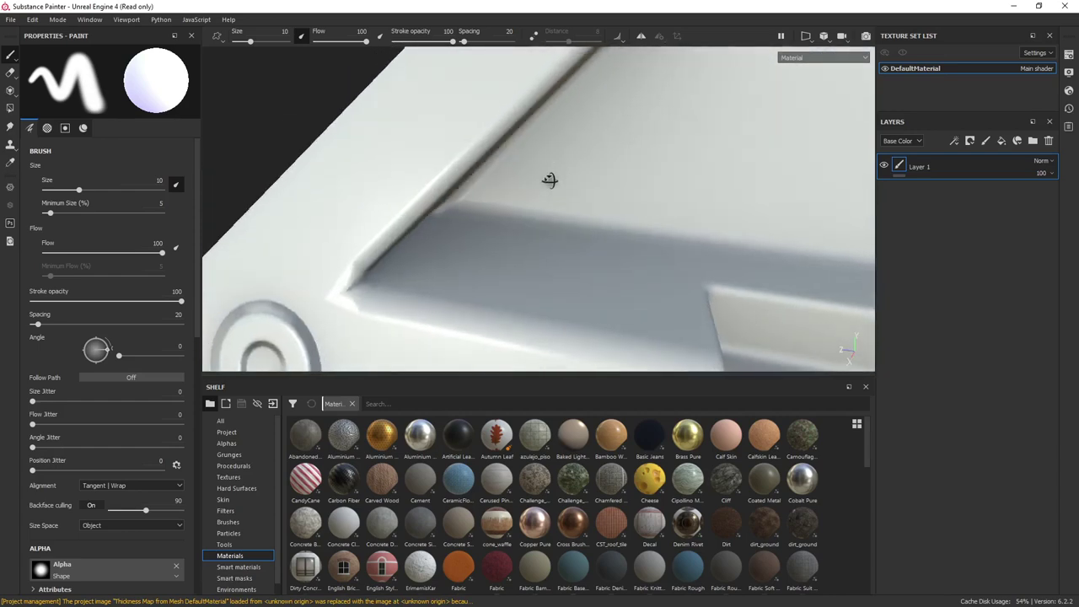
{"action": "middle_click_drag", "start_coordinate": [628, 175], "coordinate": [445, 297], "text": "alt"}
{"action": "mouse_move", "coordinate": [444, 297]}
{"action": "left_mouse_down", "text": "alt"}
{"action": "mouse_move", "coordinate": [446, 241]}
{"action": "mouse_move", "coordinate": [393, 211]}
{"action": "mouse_move", "coordinate": [351, 231]}
{"action": "left_mouse_up", "text": "alt"}
{"action": "mouse_move", "coordinate": [546, 187]}
{"action": "left_mouse_down", "text": "alt"}
{"action": "mouse_move", "coordinate": [661, 176]}
{"action": "mouse_move", "coordinate": [571, 207]}
{"action": "mouse_move", "coordinate": [601, 190]}
{"action": "mouse_move", "coordinate": [559, 144]}
{"action": "mouse_move", "coordinate": [632, 132]}
{"action": "mouse_move", "coordinate": [569, 211]}
{"action": "mouse_move", "coordinate": [588, 184]}
{"action": "mouse_move", "coordinate": [511, 190]}
{"action": "left_mouse_up", "text": "alt"}
{"action": "scroll", "coordinate": [533, 192], "scroll_direction": "up", "scroll_amount": 3}
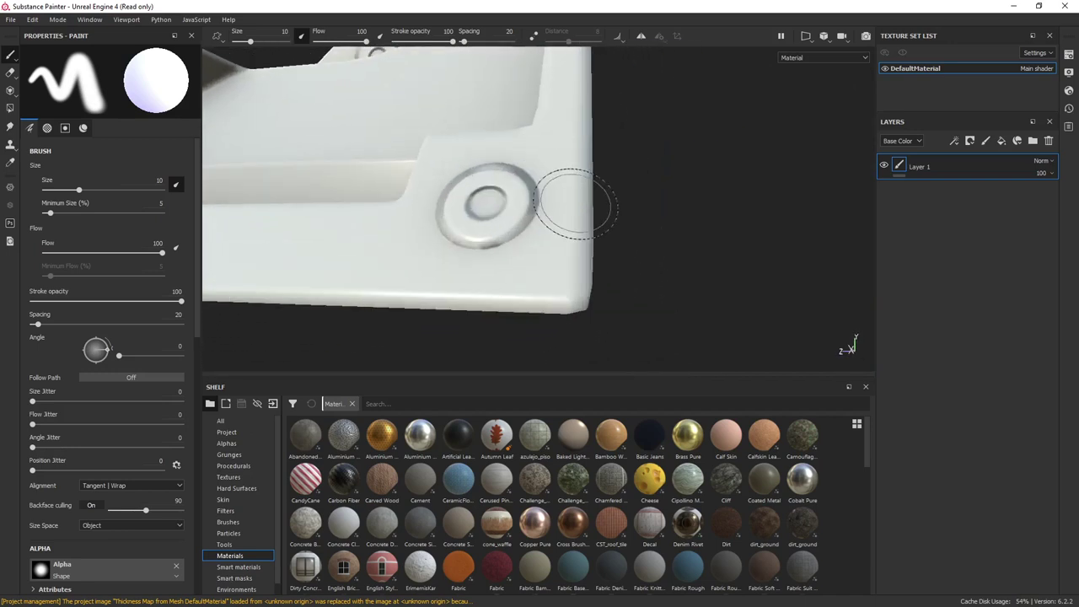
- Examine the round bolt details near the model's corner up close, and finish on a view of the whole model
{"action": "left_click_drag", "start_coordinate": [571, 216], "coordinate": [675, 191], "text": "alt"}
{"action": "mouse_move", "coordinate": [497, 244]}
{"action": "left_mouse_down", "text": "alt"}
{"action": "mouse_move", "coordinate": [564, 248]}
{"action": "mouse_move", "coordinate": [534, 265]}
{"action": "mouse_move", "coordinate": [413, 212]}
{"action": "mouse_move", "coordinate": [451, 211]}
{"action": "left_mouse_up", "text": "alt"}
{"action": "scroll", "coordinate": [451, 212], "scroll_direction": "up", "scroll_amount": 5}
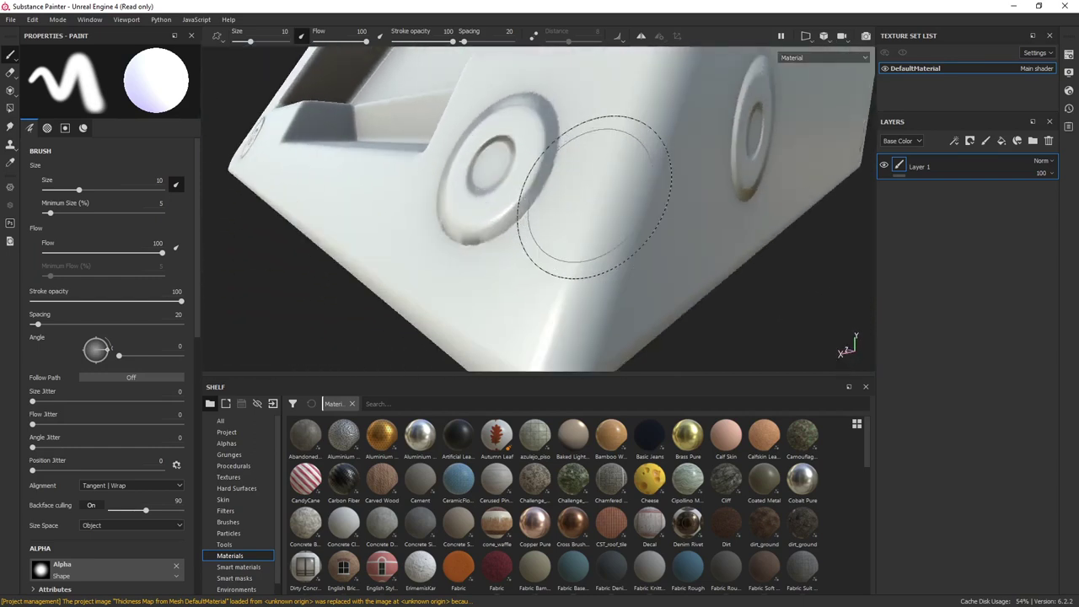
{"action": "left_click_drag", "start_coordinate": [595, 205], "coordinate": [515, 253], "text": "alt"}
{"action": "right_click_drag", "start_coordinate": [515, 238], "coordinate": [684, 188], "text": "alt"}
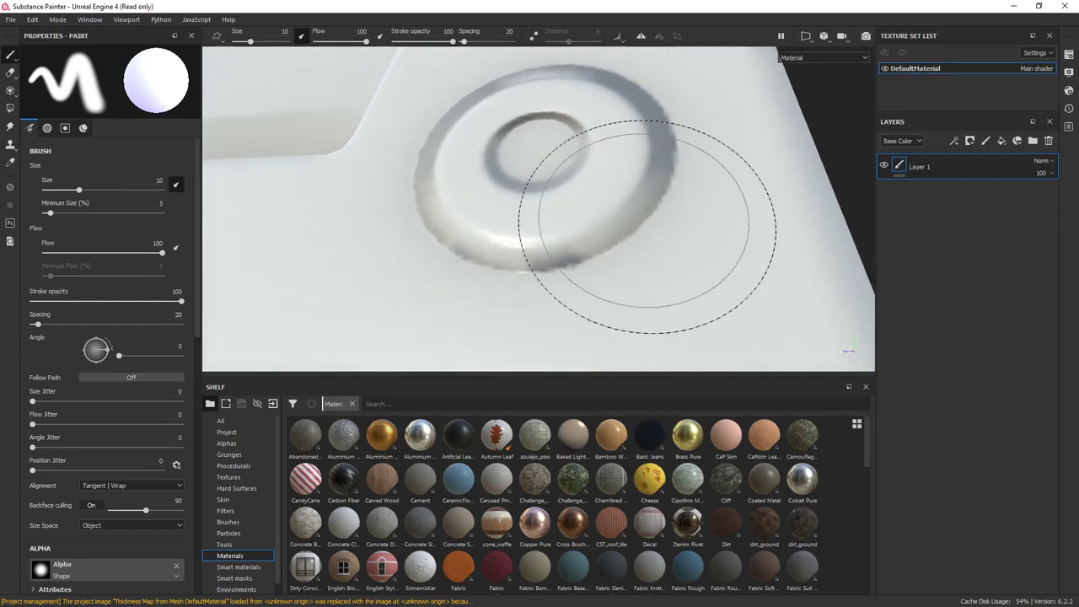
{"action": "mouse_move", "coordinate": [578, 198]}
{"action": "left_mouse_down", "text": "alt"}
{"action": "mouse_move", "coordinate": [586, 211]}
{"action": "mouse_move", "coordinate": [665, 193]}
{"action": "mouse_move", "coordinate": [620, 165]}
{"action": "mouse_move", "coordinate": [635, 142]}
{"action": "mouse_move", "coordinate": [650, 152]}
{"action": "mouse_move", "coordinate": [588, 133]}
{"action": "mouse_move", "coordinate": [604, 183]}
{"action": "mouse_move", "coordinate": [623, 170]}
{"action": "left_mouse_up", "text": "alt"}
{"action": "scroll", "coordinate": [630, 234], "scroll_direction": "down", "scroll_amount": 3}
{"action": "middle_click_drag", "start_coordinate": [655, 260], "coordinate": [516, 265], "text": "alt"}
{"action": "scroll", "coordinate": [516, 265], "scroll_direction": "down", "scroll_amount": 4}
{"action": "left_click_drag", "start_coordinate": [589, 289], "coordinate": [558, 280], "text": "alt"}
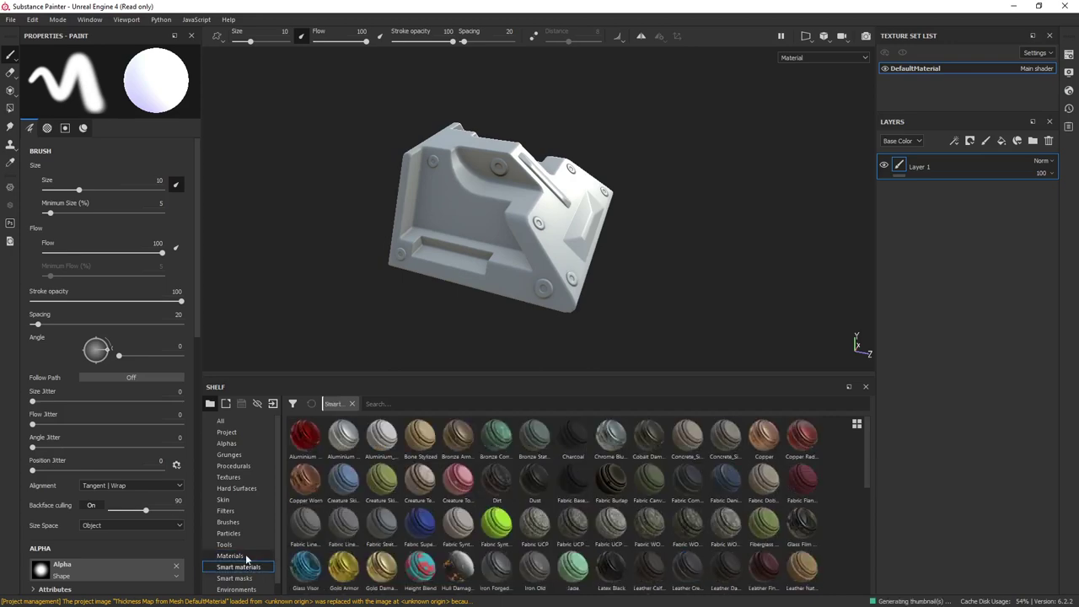
- Browse the materials and apply Aluminium Pure to the model as a fill layer
{"action": "scroll", "coordinate": [667, 521], "scroll_direction": "down", "scroll_amount": 10}
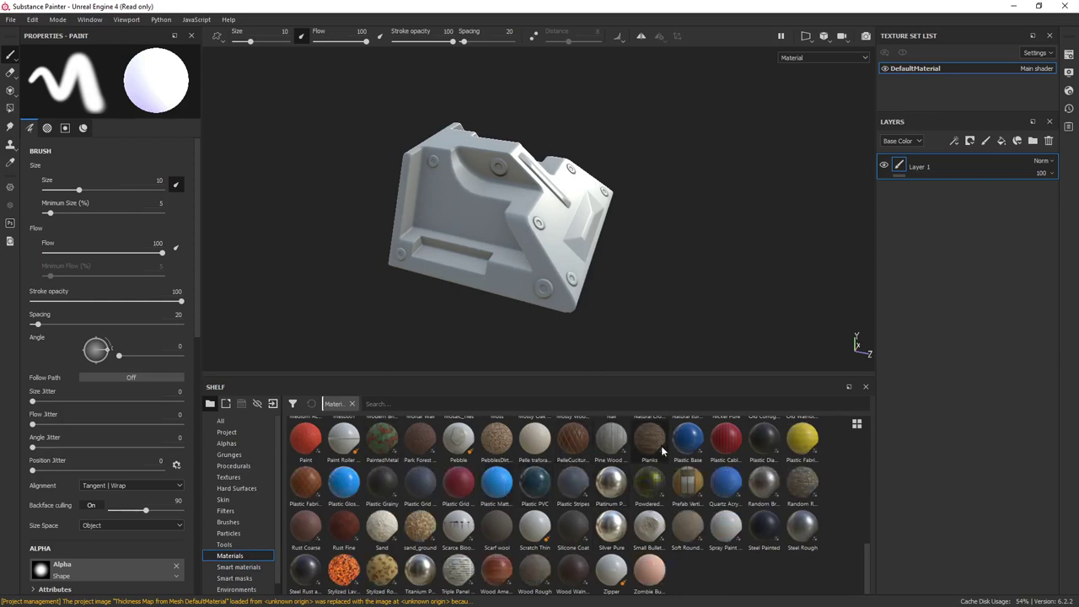
{"action": "scroll", "coordinate": [723, 470], "scroll_direction": "up", "scroll_amount": 3}
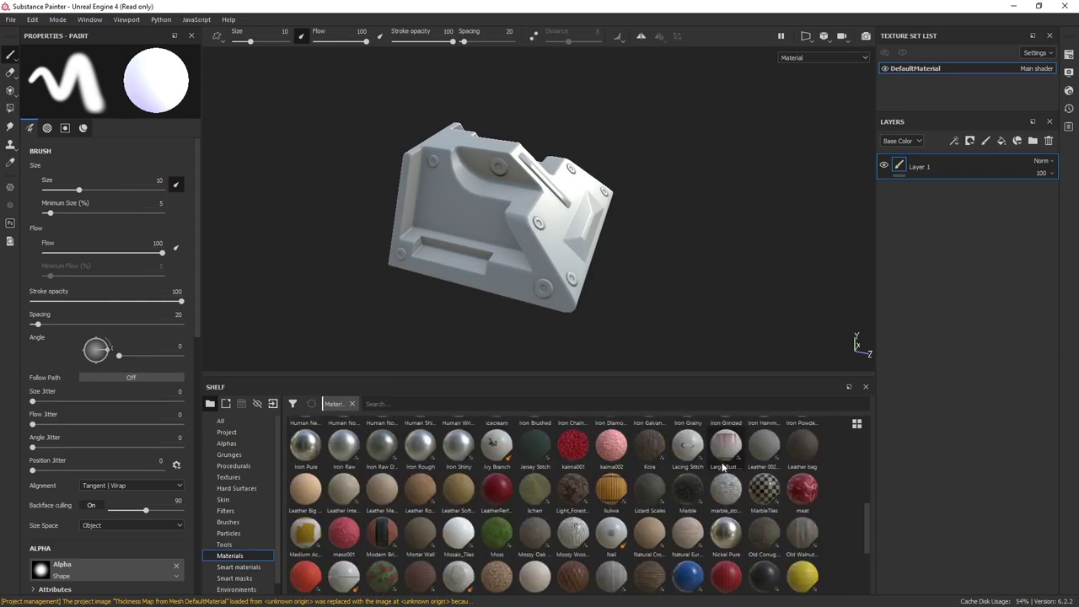
{"action": "scroll", "coordinate": [757, 520], "scroll_direction": "up", "scroll_amount": 8}
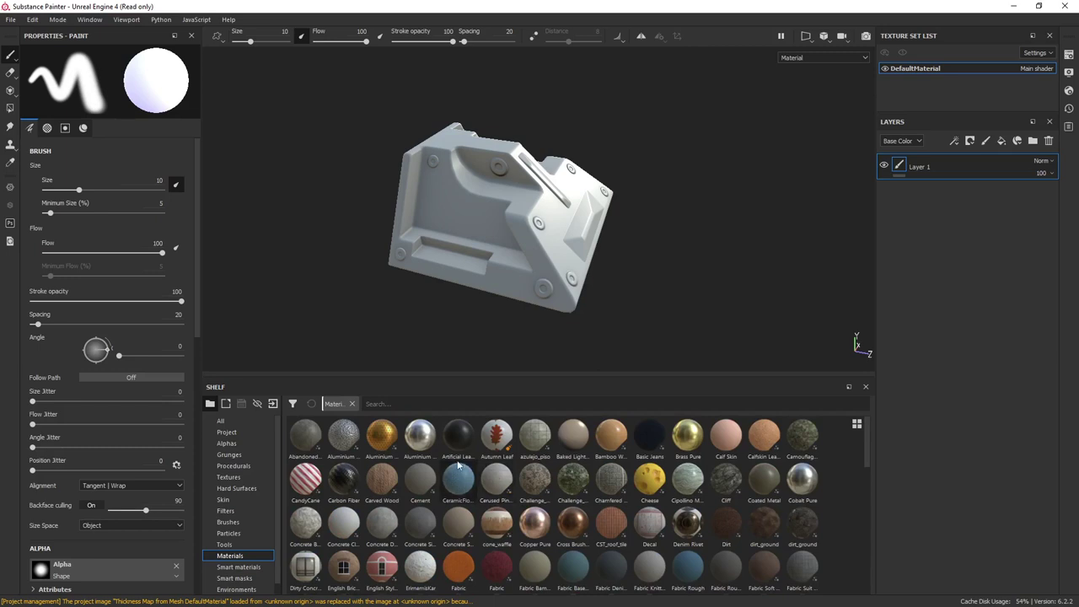
{"action": "left_click_drag", "start_coordinate": [420, 435], "coordinate": [544, 303]}
- Add Plastic Matte Pure as a layer above Aluminium Pure and change its base color to a dark blue-grey
{"action": "scroll", "coordinate": [536, 503], "scroll_direction": "down", "scroll_amount": 3}
{"action": "scroll", "coordinate": [536, 504], "scroll_direction": "down", "scroll_amount": 5}
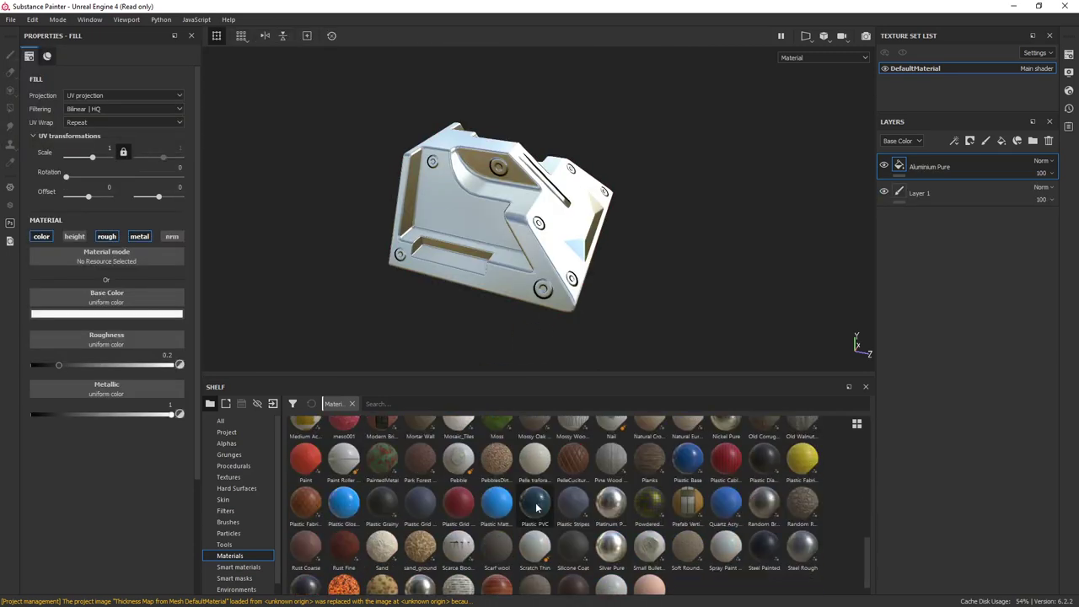
{"action": "left_click_drag", "start_coordinate": [503, 507], "coordinate": [538, 285]}
{"action": "left_click", "coordinate": [81, 313]}
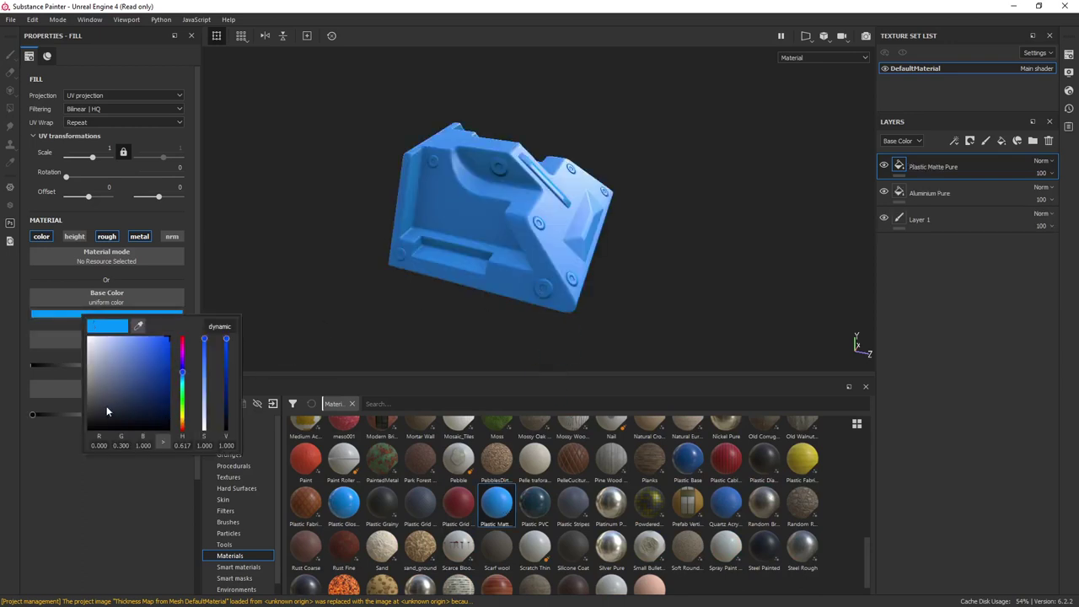
{"action": "left_click_drag", "start_coordinate": [106, 411], "coordinate": [92, 415]}
{"action": "left_click_drag", "start_coordinate": [707, 271], "coordinate": [578, 257], "text": "alt"}
{"action": "scroll", "coordinate": [578, 256], "scroll_direction": "up", "scroll_amount": 2}
{"action": "middle_click_drag", "start_coordinate": [578, 261], "coordinate": [574, 299], "text": "alt"}
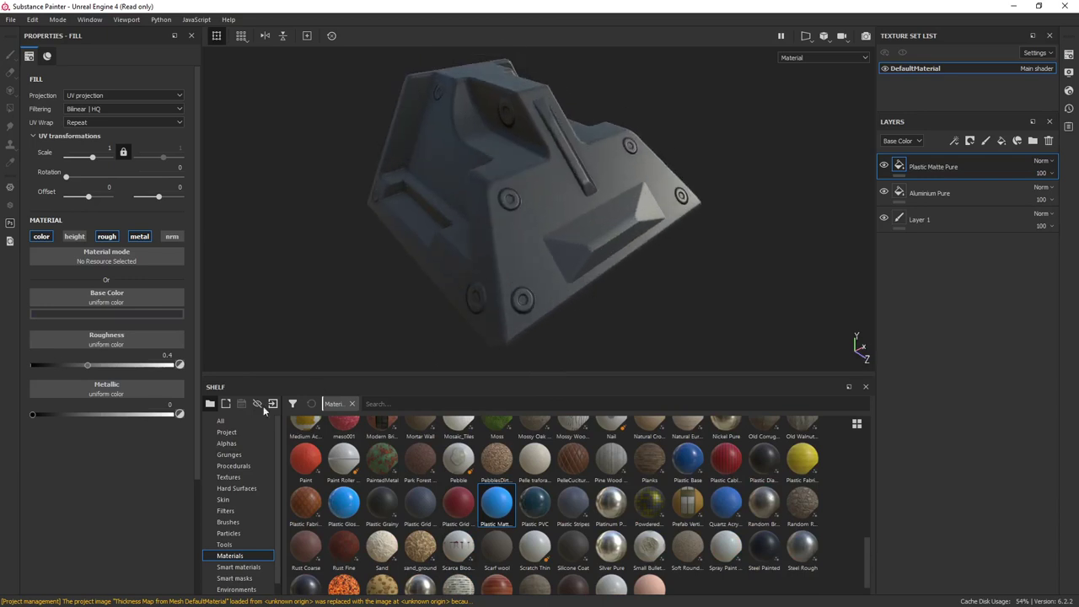
- Apply the edge smart mask listed right after Edges Strong to the Plastic Matte Pure layer
{"action": "left_click", "coordinate": [235, 579]}
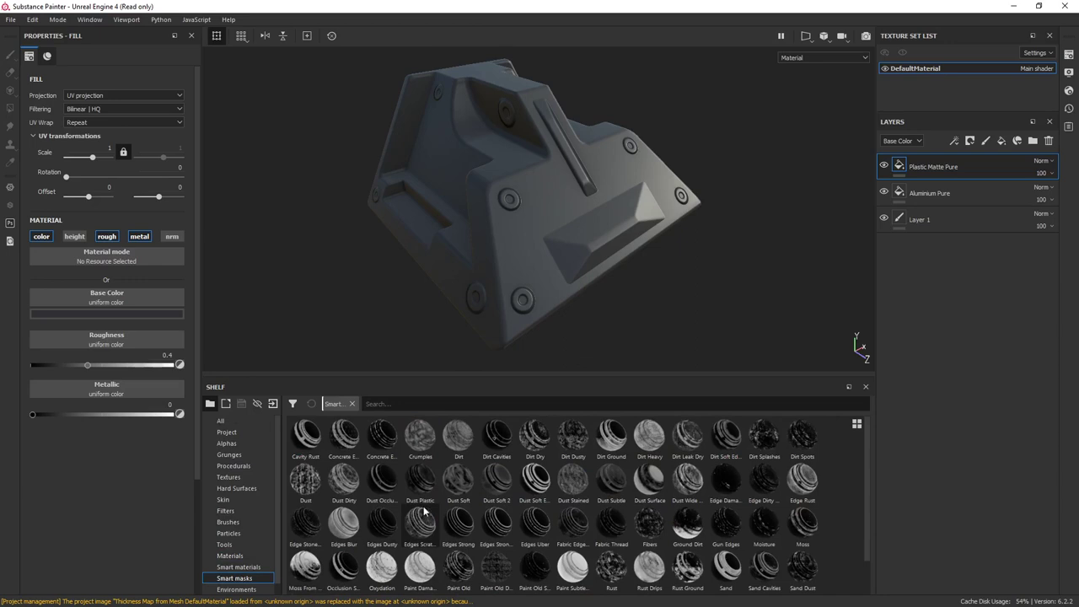
{"action": "scroll", "coordinate": [418, 529], "scroll_direction": "down", "scroll_amount": 1}
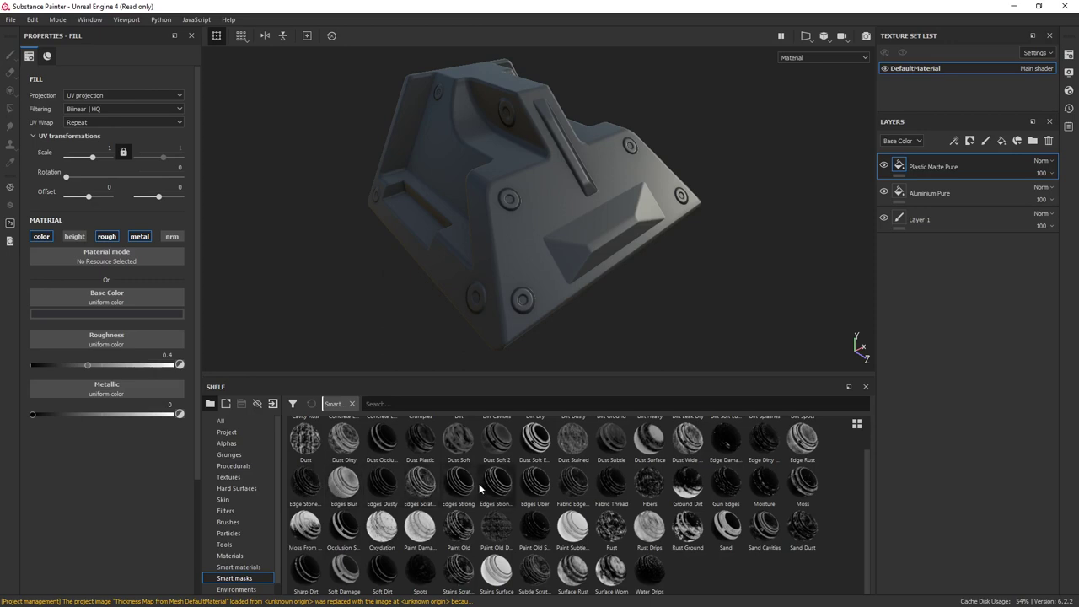
{"action": "left_click_drag", "start_coordinate": [496, 487], "coordinate": [967, 167]}
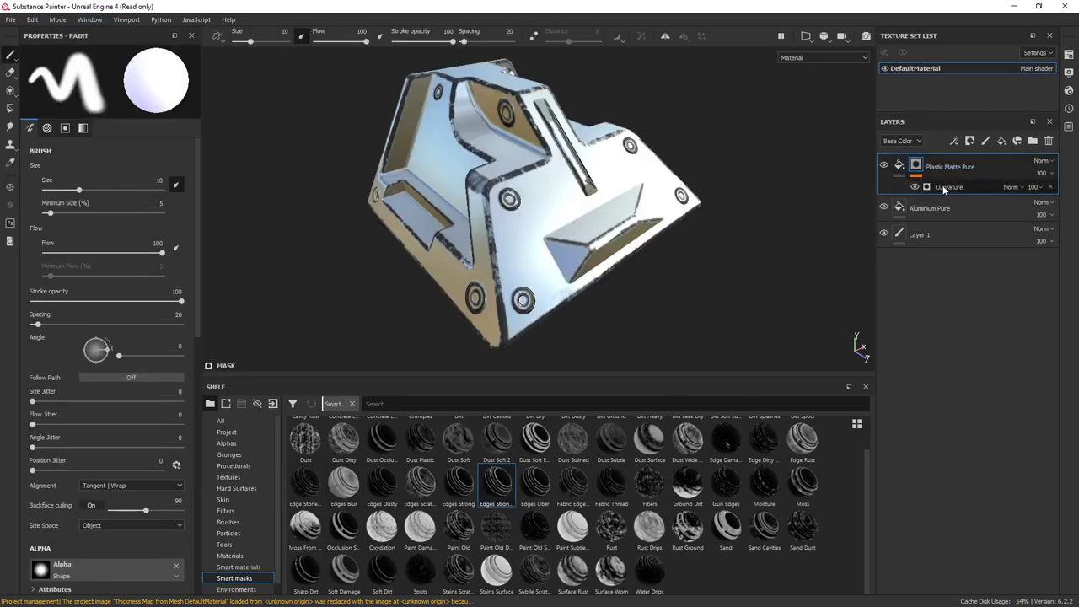
- In the plastic layer's Curvature generator, turn on Global Invert and set Global Balance to 0.38
{"action": "left_click", "coordinate": [946, 187]}
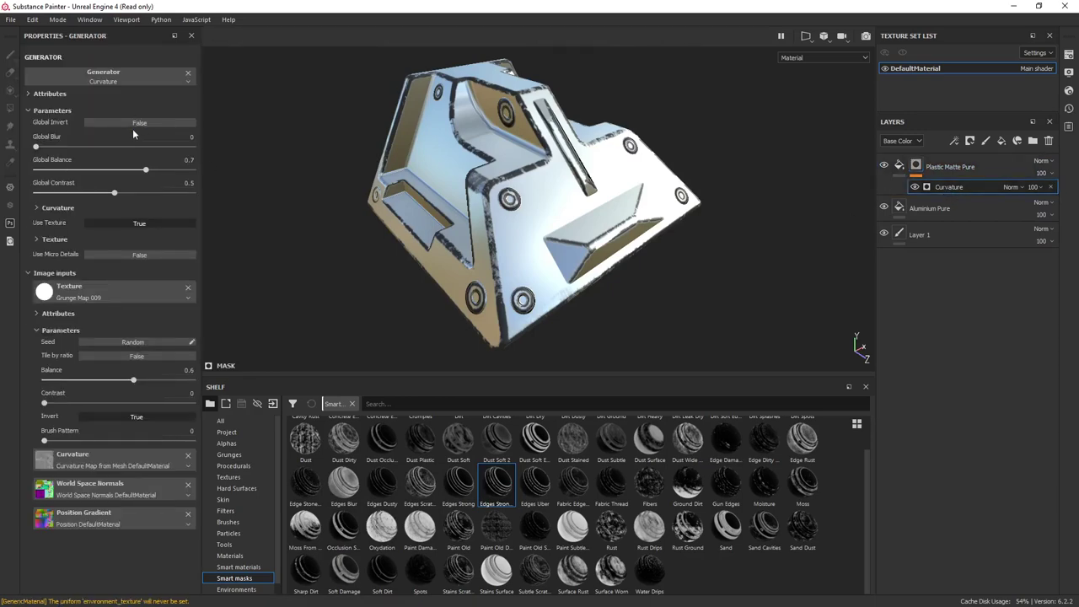
{"action": "left_click", "coordinate": [138, 123]}
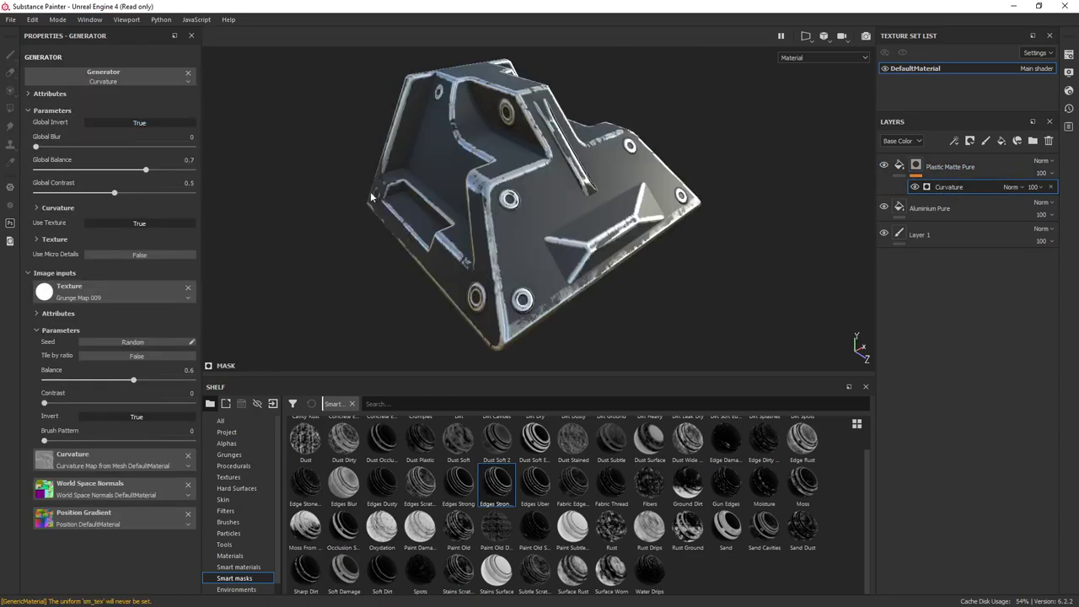
{"action": "left_click_drag", "start_coordinate": [371, 196], "coordinate": [472, 190], "text": "alt"}
{"action": "left_click_drag", "start_coordinate": [543, 145], "coordinate": [422, 198], "text": "alt"}
{"action": "scroll", "coordinate": [530, 221], "scroll_direction": "up", "scroll_amount": 4}
{"action": "left_click_drag", "start_coordinate": [98, 168], "coordinate": [95, 171]}
- Search the materials for "rus", add Rust Fine as the top layer, and mask it with the Cavity Rust smart mask
{"action": "left_click", "coordinate": [230, 556]}
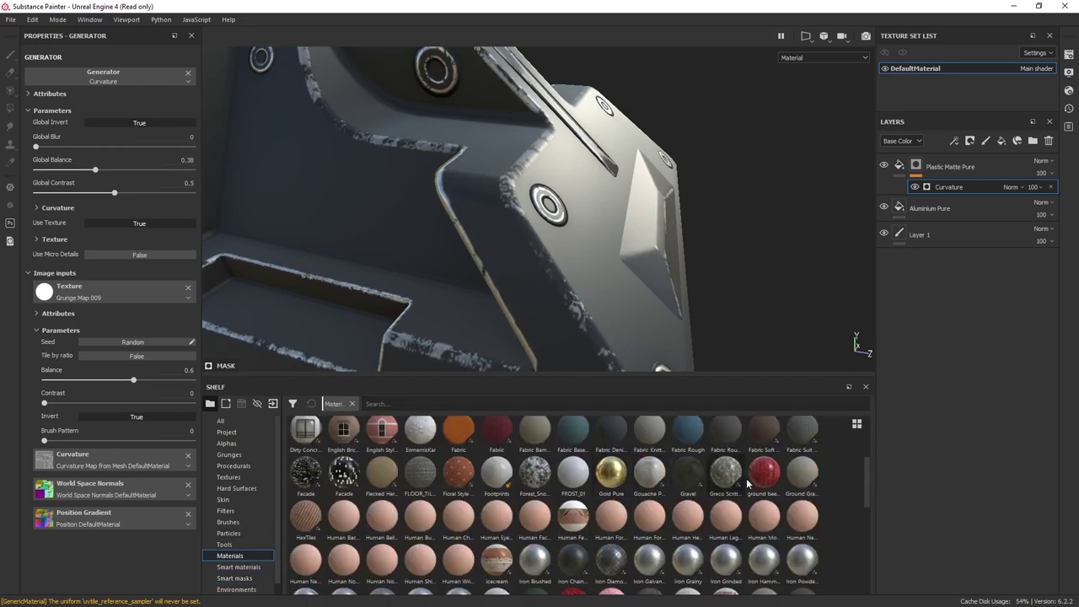
{"action": "left_click_drag", "start_coordinate": [866, 470], "coordinate": [880, 508]}
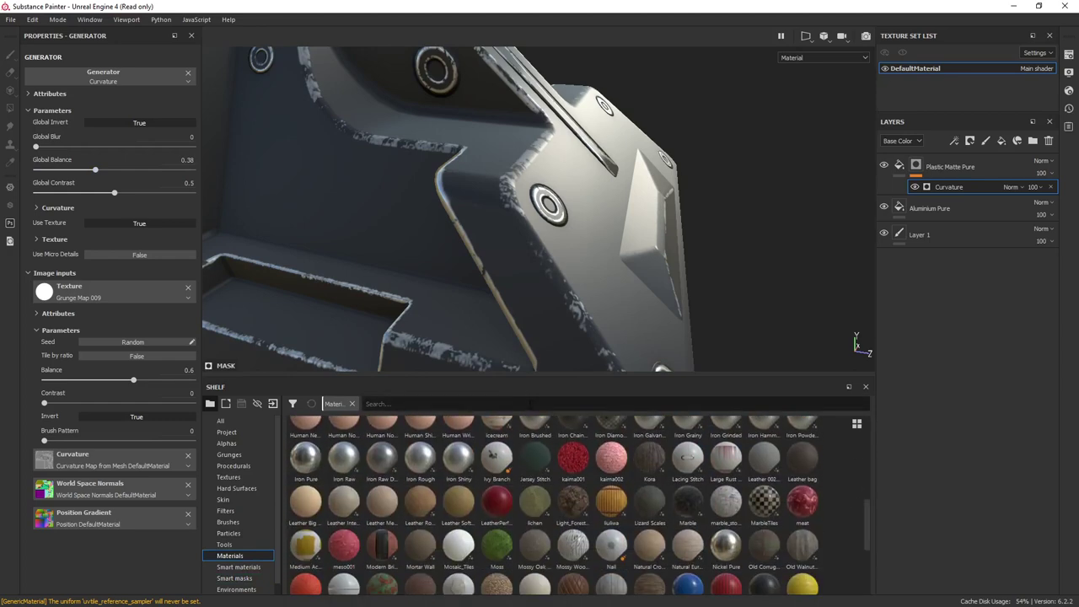
{"action": "type", "text": "rus"}
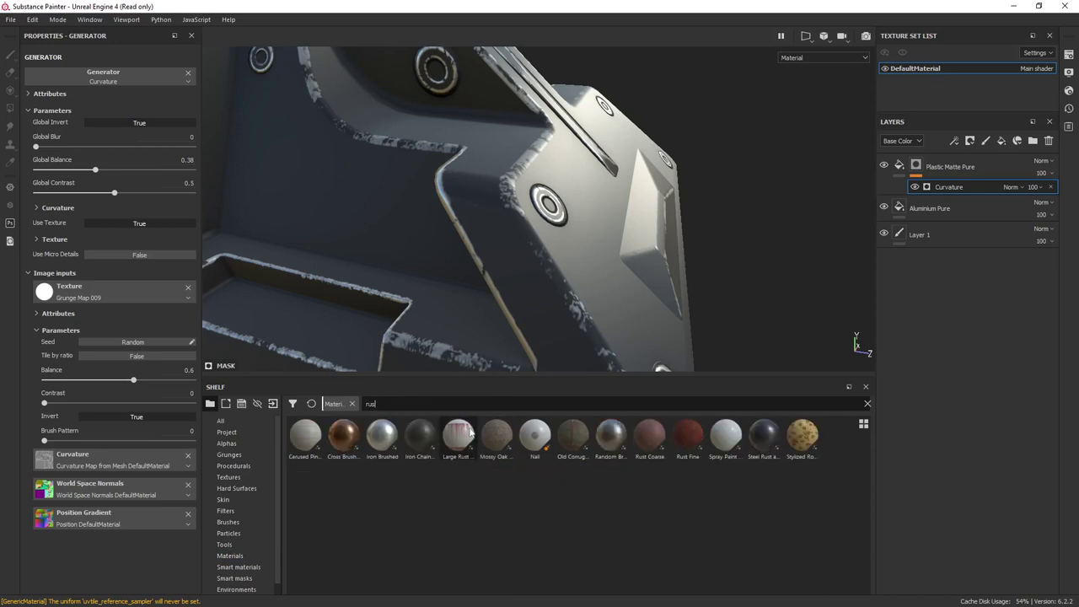
{"action": "left_click_drag", "start_coordinate": [688, 435], "coordinate": [957, 162]}
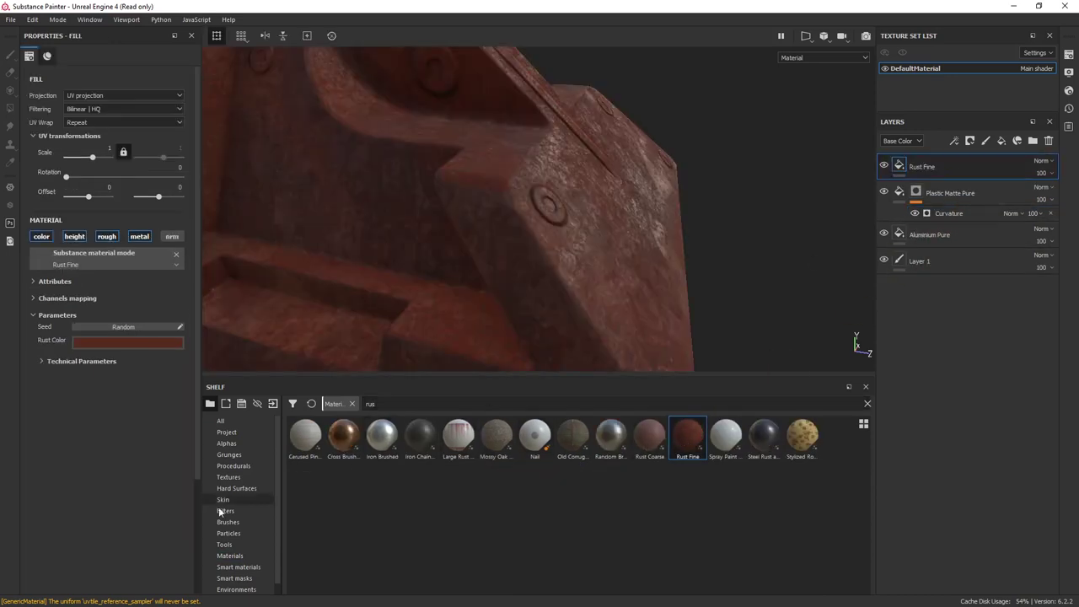
{"action": "left_click", "coordinate": [244, 579]}
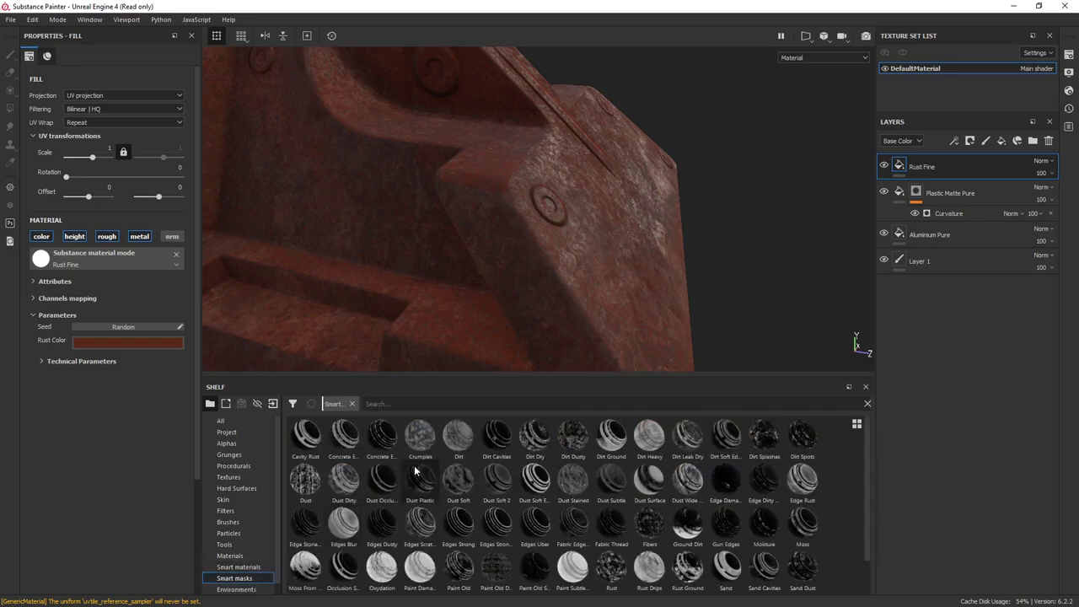
{"action": "mouse_move", "coordinate": [309, 454]}
{"action": "left_mouse_down"}
{"action": "mouse_move", "coordinate": [905, 203]}
{"action": "mouse_move", "coordinate": [921, 181]}
{"action": "mouse_move", "coordinate": [945, 190]}
{"action": "left_mouse_up"}
- In the Rust Fine layer's Mask Editor, set Global Balance to 0.48 and Texture to 0.92
{"action": "left_click", "coordinate": [946, 191]}
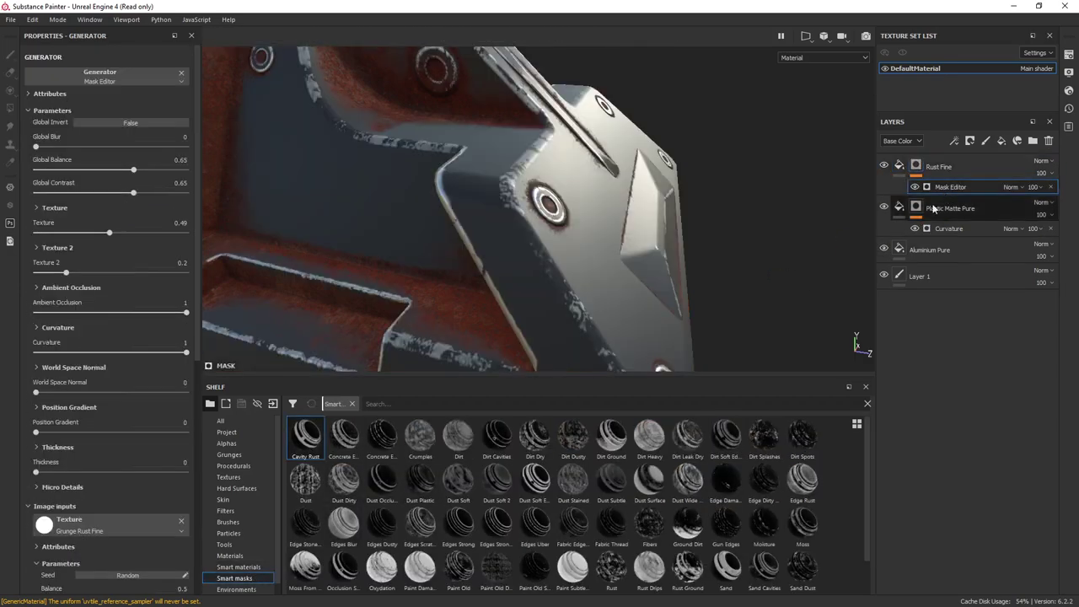
{"action": "left_click_drag", "start_coordinate": [579, 271], "coordinate": [538, 269], "text": "alt"}
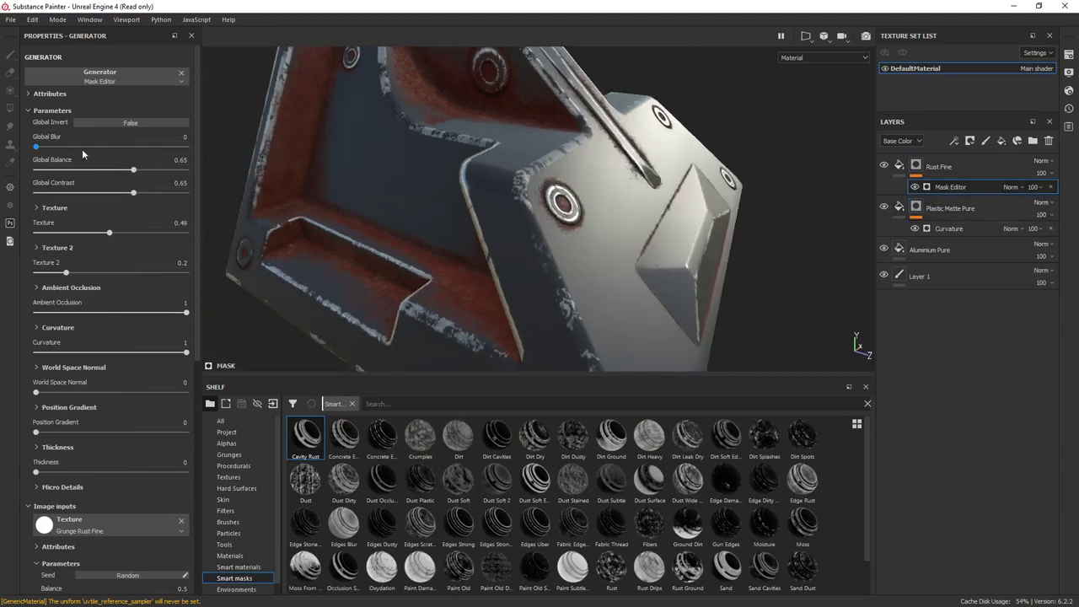
{"action": "left_click_drag", "start_coordinate": [93, 175], "coordinate": [84, 175]}
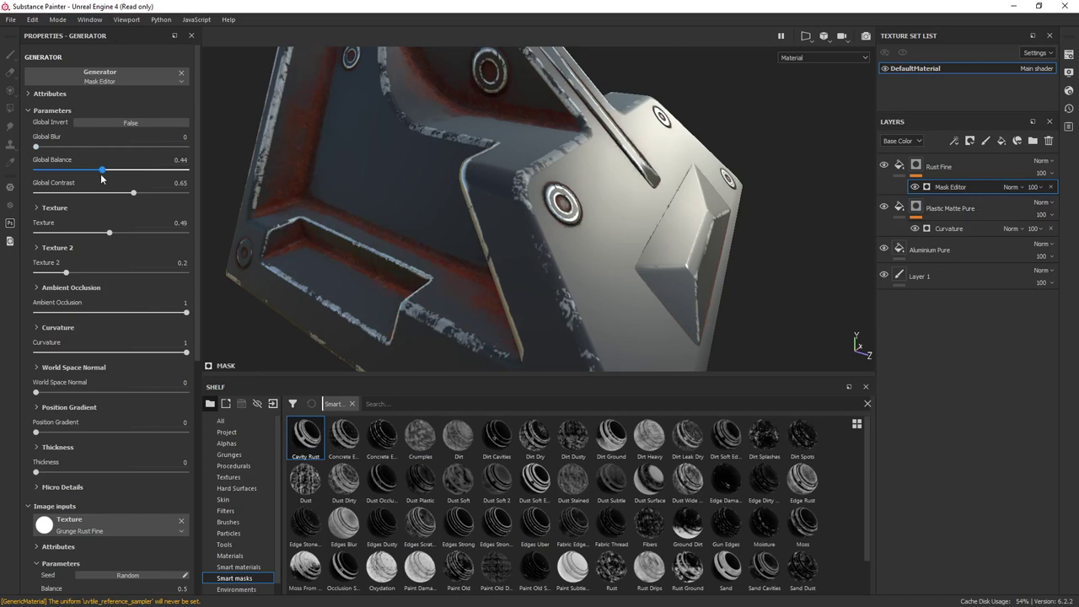
{"action": "left_click_drag", "start_coordinate": [100, 235], "coordinate": [177, 234]}
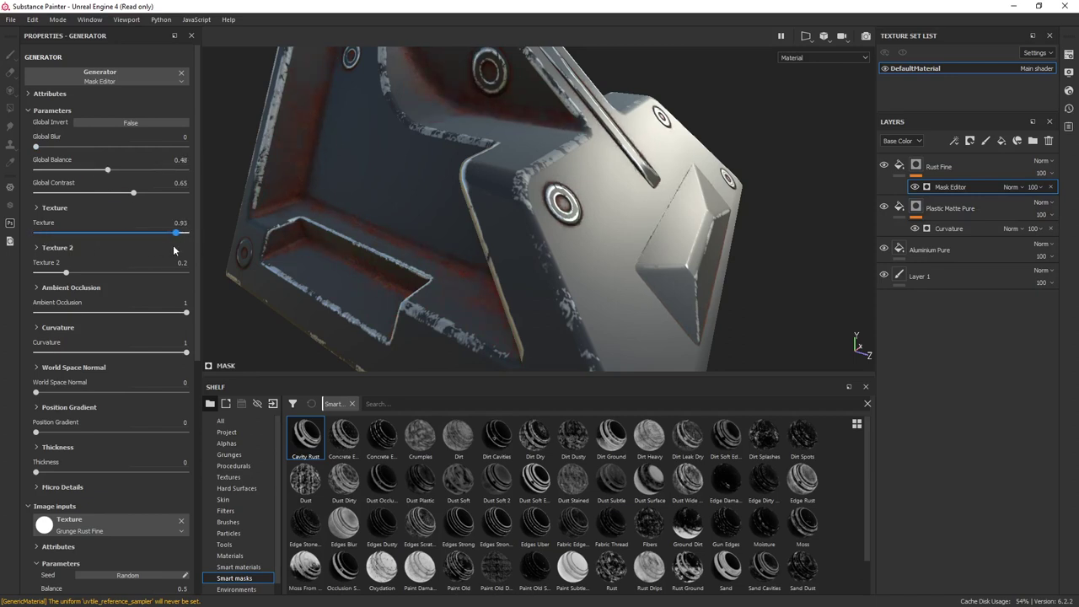
- Review the worn edges and cavity rust on the textured model from several sides
{"action": "scroll", "coordinate": [577, 197], "scroll_direction": "down", "scroll_amount": 3}
{"action": "left_click_drag", "start_coordinate": [577, 197], "coordinate": [605, 222], "text": "alt"}
{"action": "middle_click_drag", "start_coordinate": [605, 222], "coordinate": [566, 272], "text": "alt"}
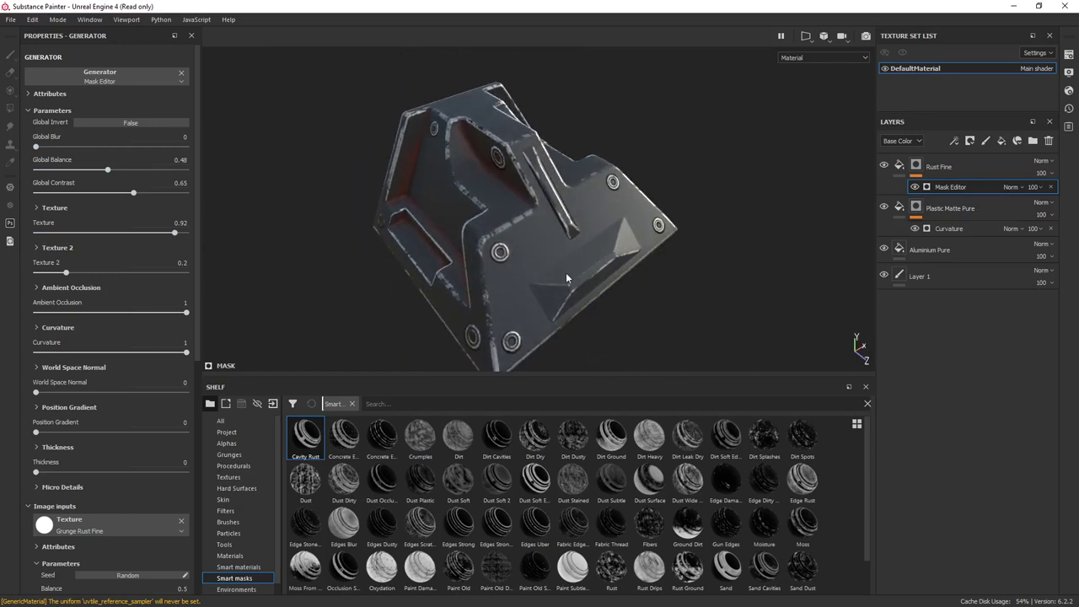
{"action": "scroll", "coordinate": [567, 278], "scroll_direction": "up", "scroll_amount": 3}
{"action": "left_click_drag", "start_coordinate": [566, 277], "coordinate": [833, 126], "text": "alt"}
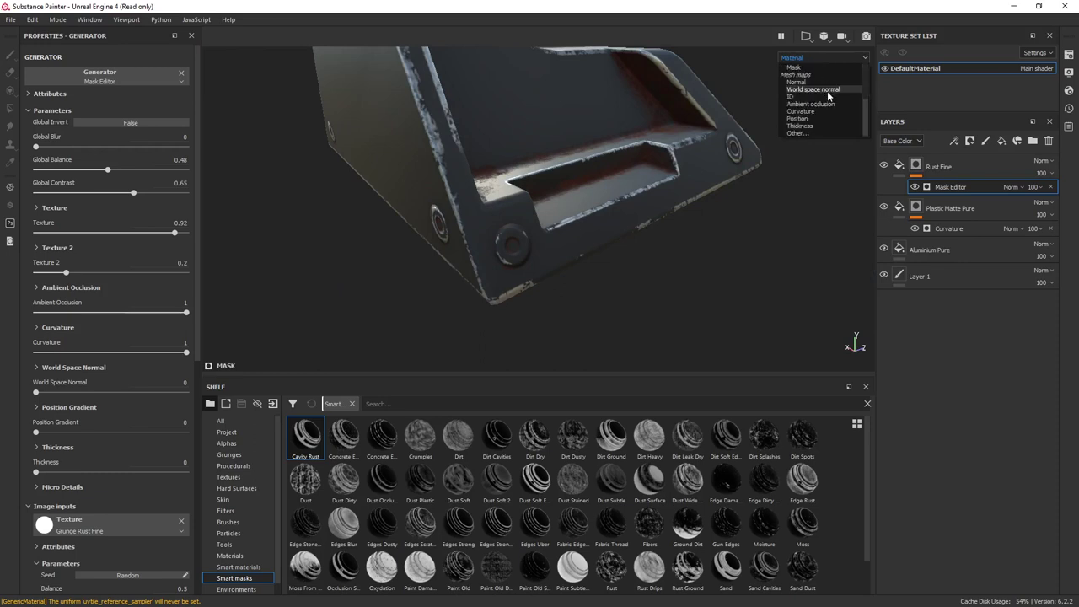
- Display the Normal and Ambient occlusion mesh maps on the model, examine the occlusion around its details, and return to the Material view
{"action": "left_click", "coordinate": [817, 82]}
{"action": "left_click", "coordinate": [822, 54]}
{"action": "left_click", "coordinate": [818, 105]}
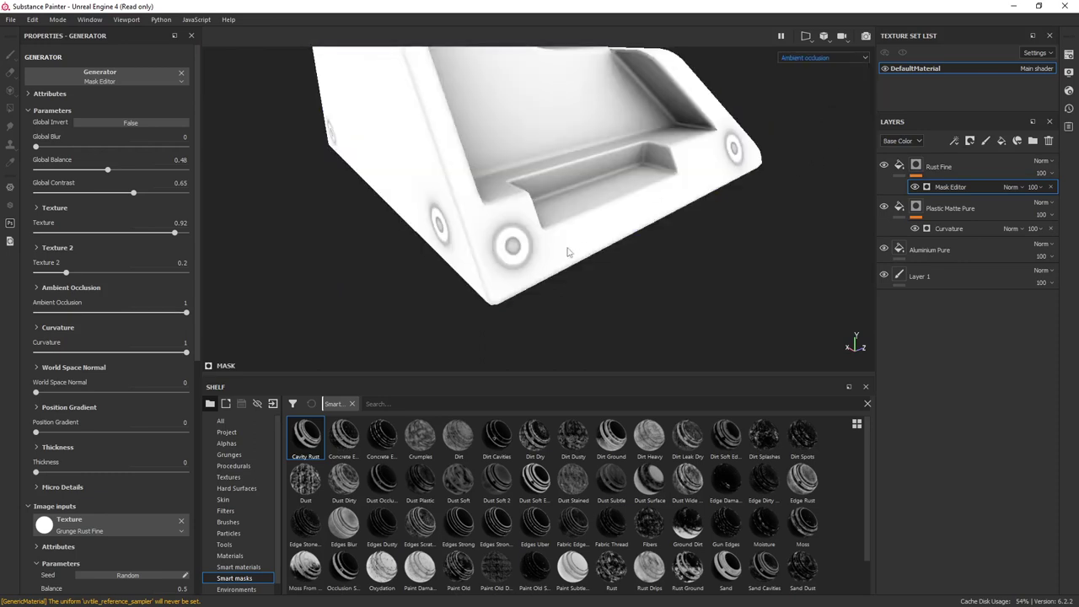
{"action": "left_click_drag", "start_coordinate": [606, 221], "coordinate": [539, 211], "text": "alt"}
{"action": "middle_click_drag", "start_coordinate": [808, 175], "coordinate": [560, 248], "text": "alt"}
{"action": "left_click_drag", "start_coordinate": [559, 248], "coordinate": [489, 253], "text": "alt"}
{"action": "middle_click_drag", "start_coordinate": [636, 208], "coordinate": [526, 226], "text": "alt"}
{"action": "left_click", "coordinate": [852, 60]}
{"action": "left_click", "coordinate": [827, 75]}
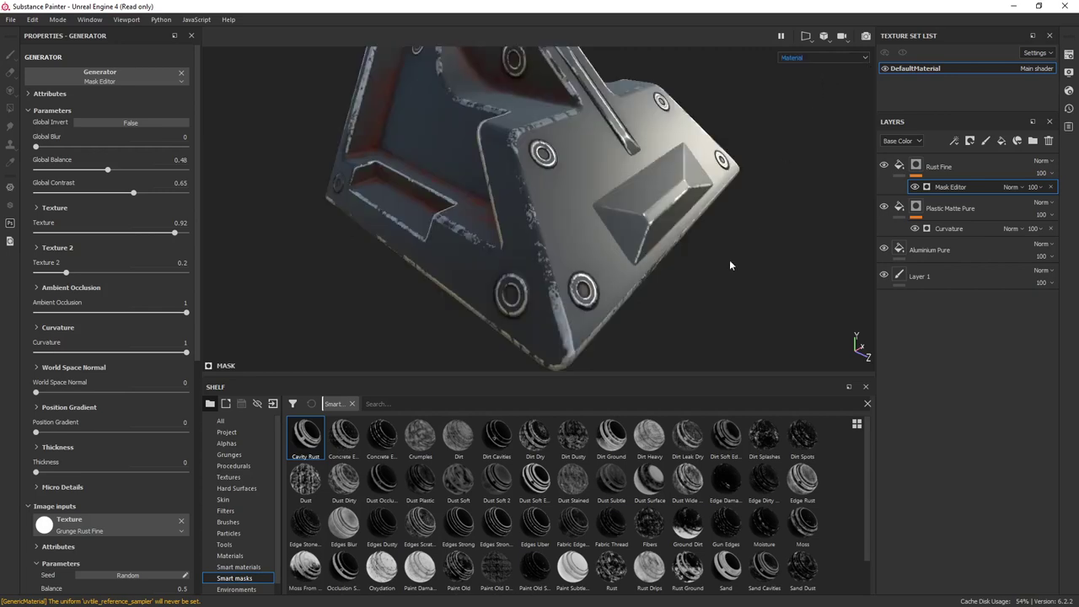
- Look over the finished material layers on the recessed side and the flat end of the model
{"action": "left_click_drag", "start_coordinate": [728, 259], "coordinate": [477, 236], "text": "alt"}
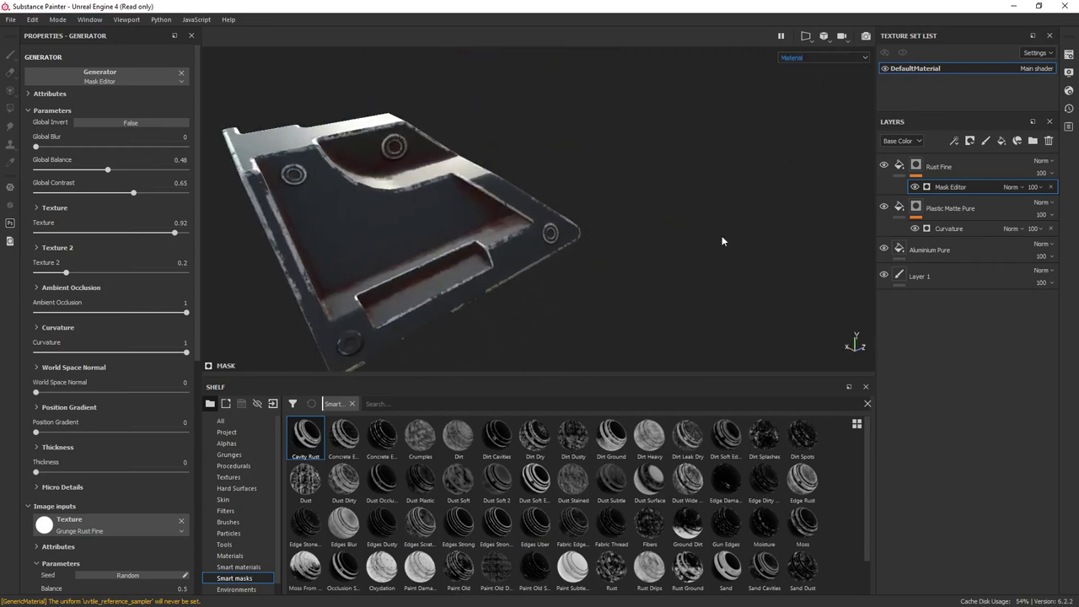
{"action": "left_click_drag", "start_coordinate": [721, 241], "coordinate": [656, 232], "text": "alt"}
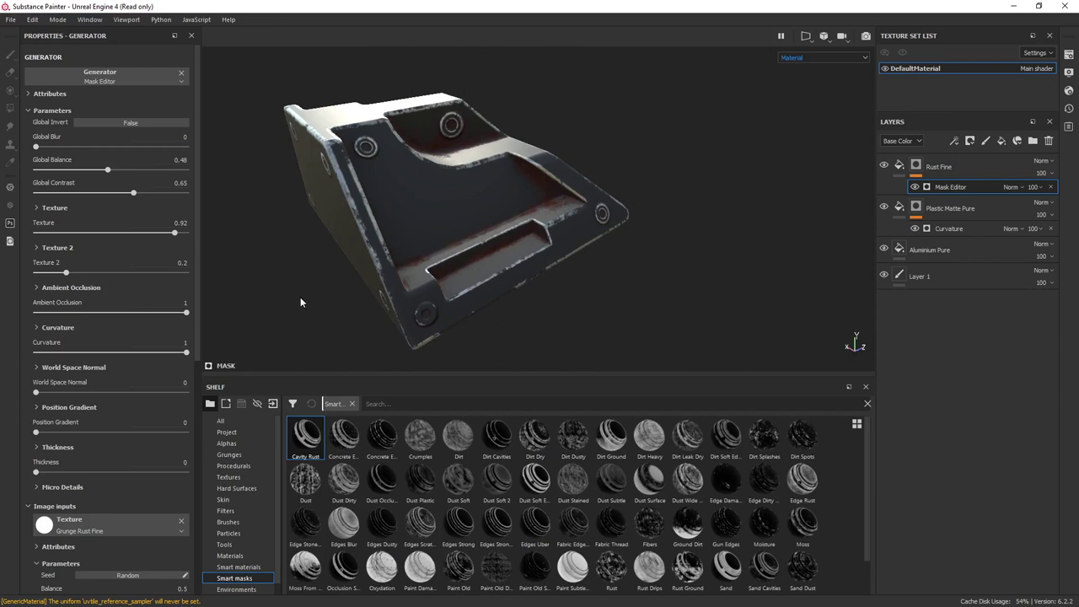
{"action": "left_click_drag", "start_coordinate": [488, 264], "coordinate": [557, 185], "text": "alt"}
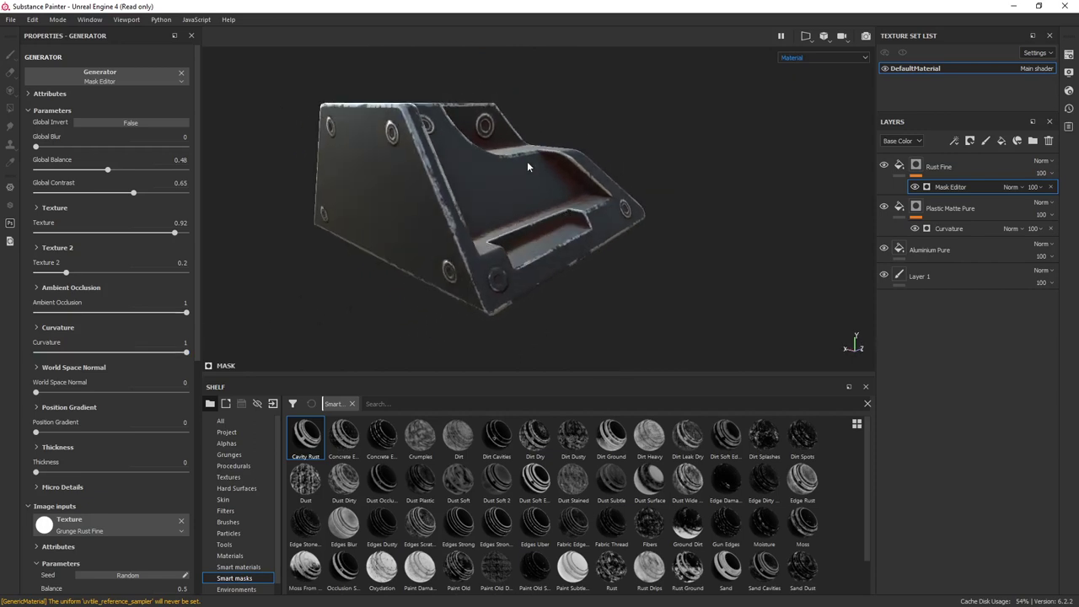